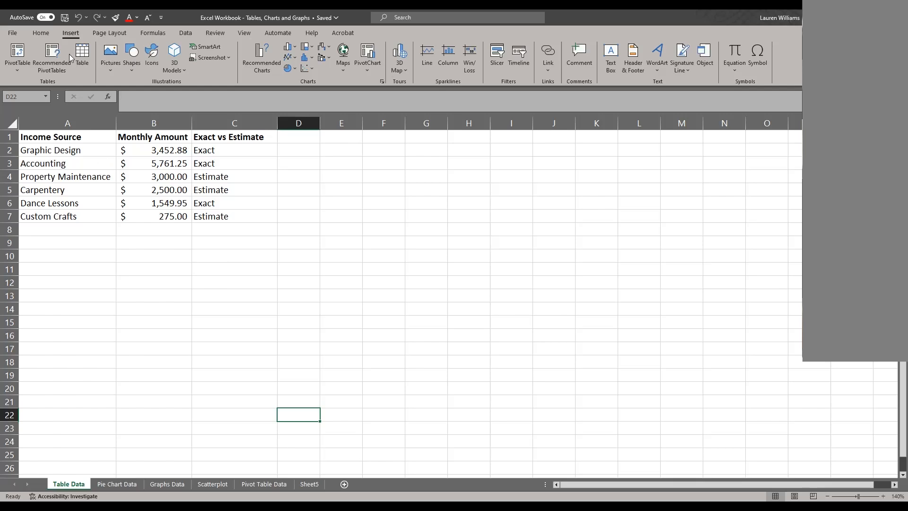
# Select the Income Source and Monthly Amount data in A1:B7 and view the available table styles.
pyautogui.click(36, 136)
pyautogui.moveTo(101, 147); pyautogui.dragTo(139, 216)
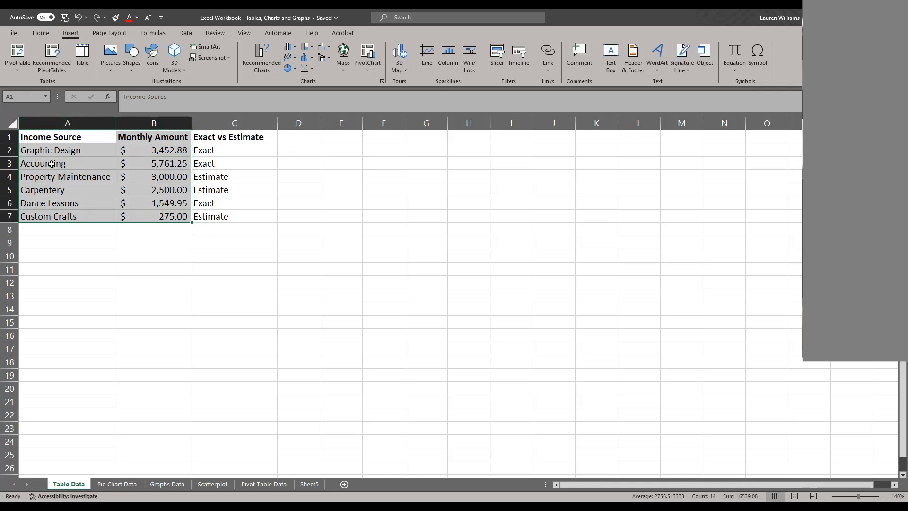
pyautogui.click(38, 34)
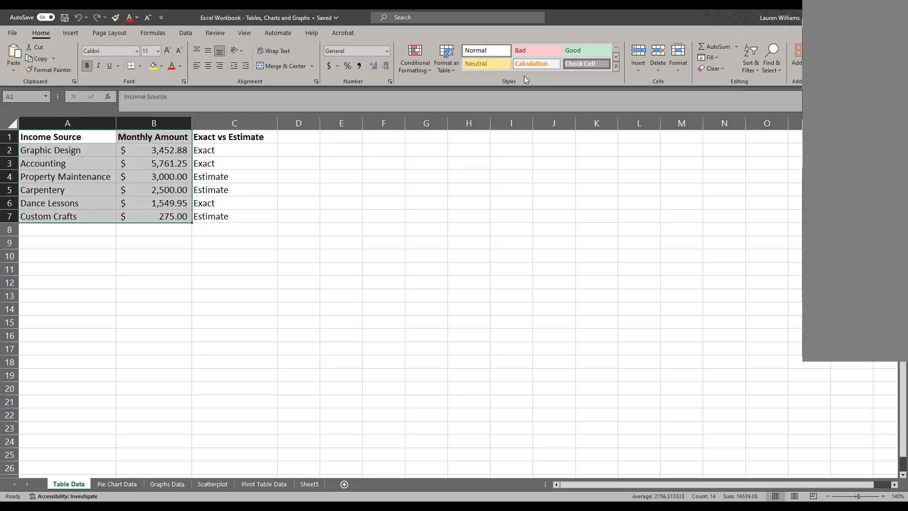
pyautogui.click(454, 70)
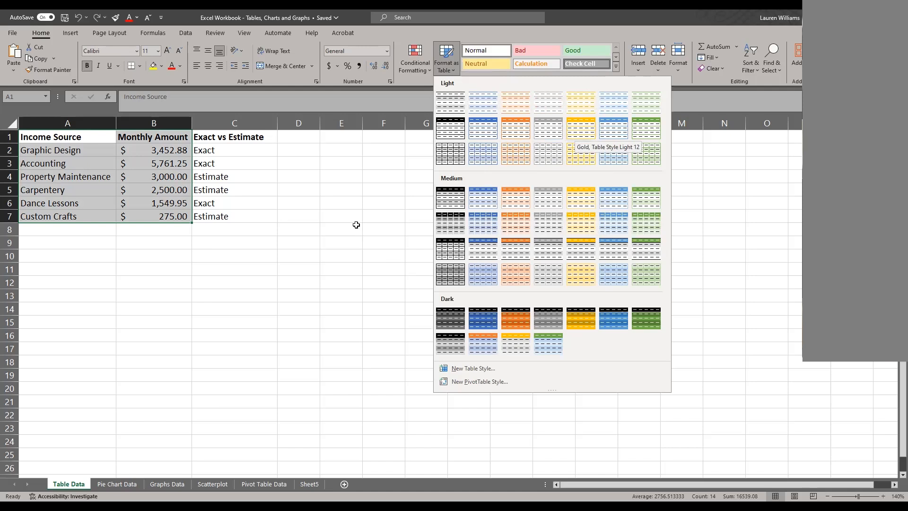
pyautogui.click(30, 36)
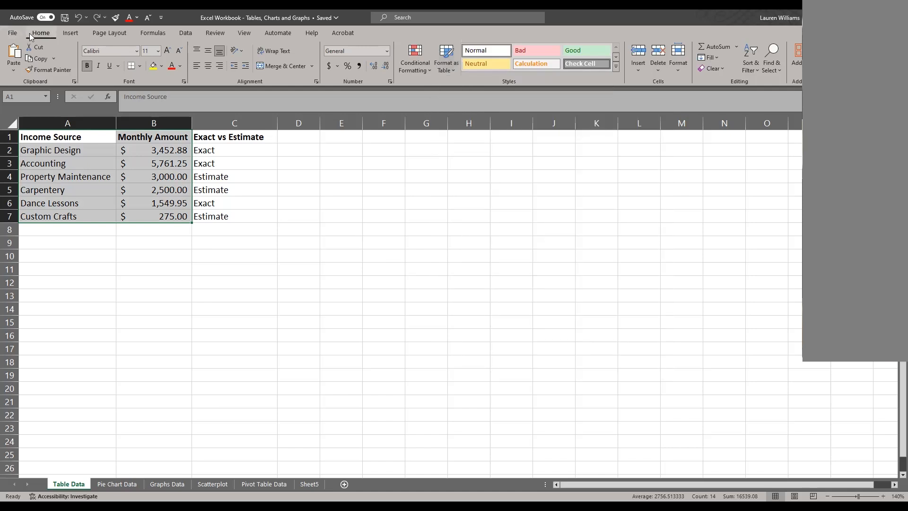
# View the available workbook themes without applying one.
pyautogui.click(118, 36)
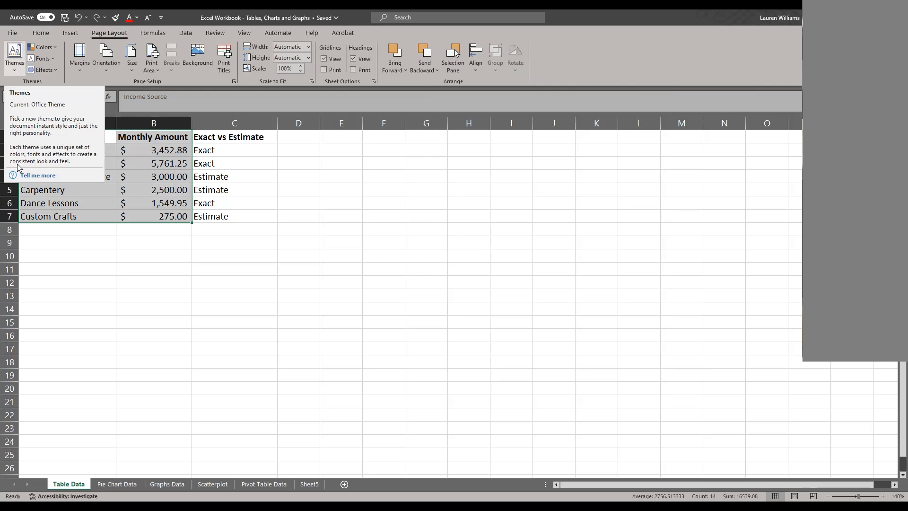
pyautogui.click(14, 69)
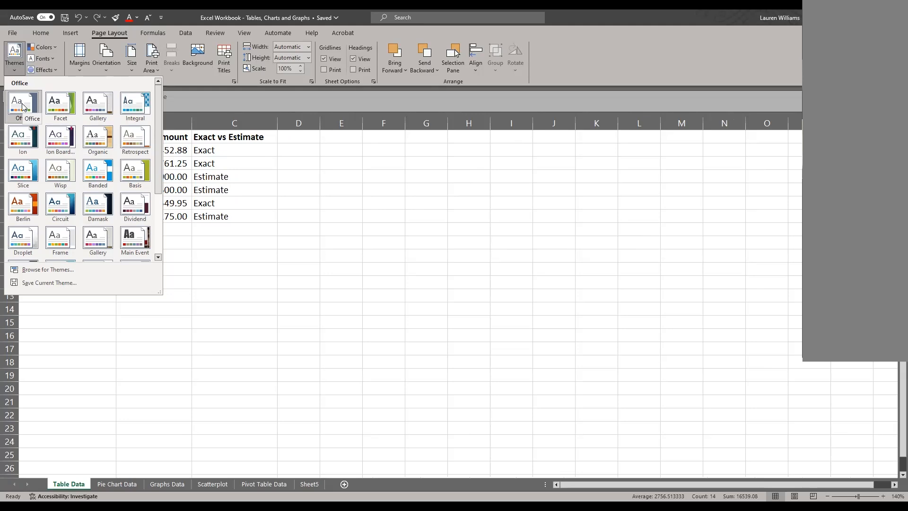
pyautogui.click(301, 198)
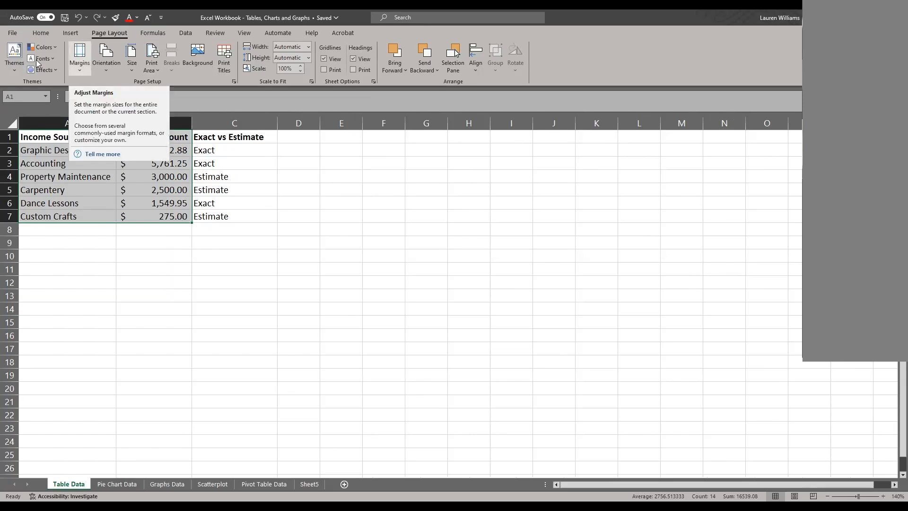
# Look over the light, medium and dark table styles offered for the selected range, then close the gallery.
pyautogui.click(47, 31)
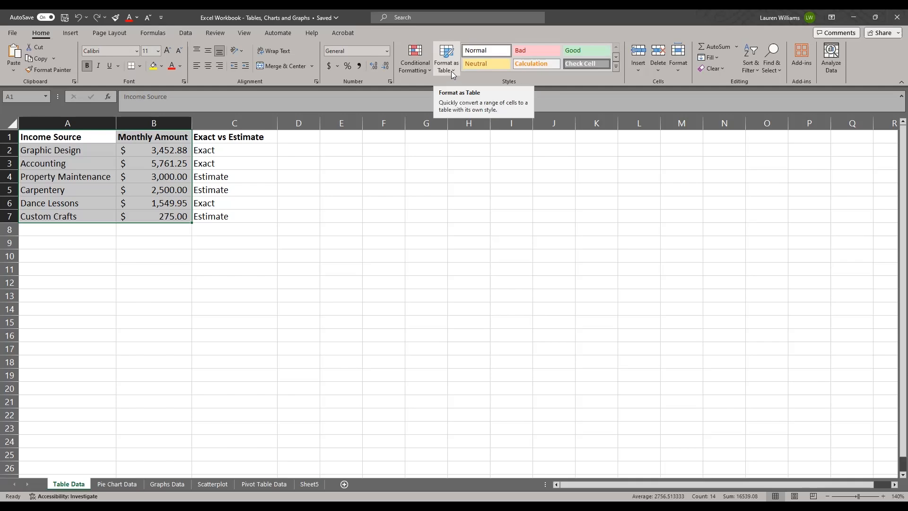
pyautogui.click(453, 74)
pyautogui.click(447, 55)
pyautogui.click(448, 55)
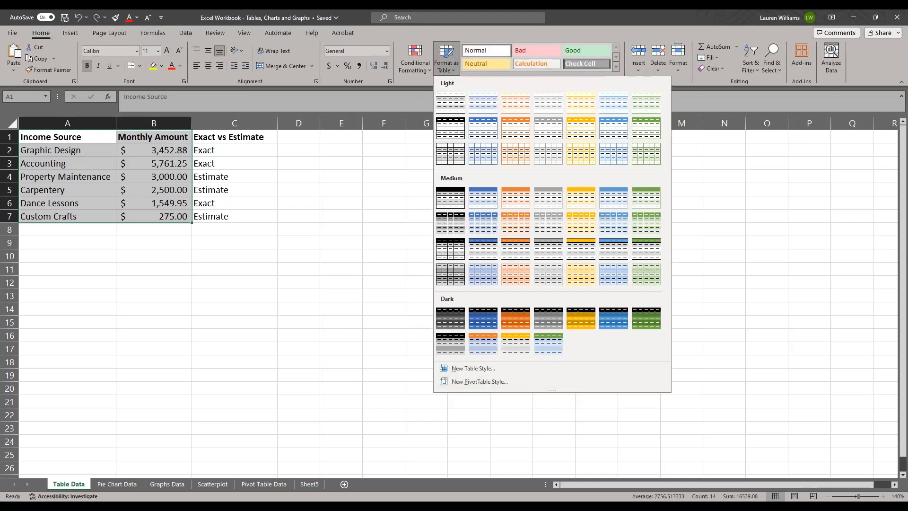
pyautogui.press('Escape')
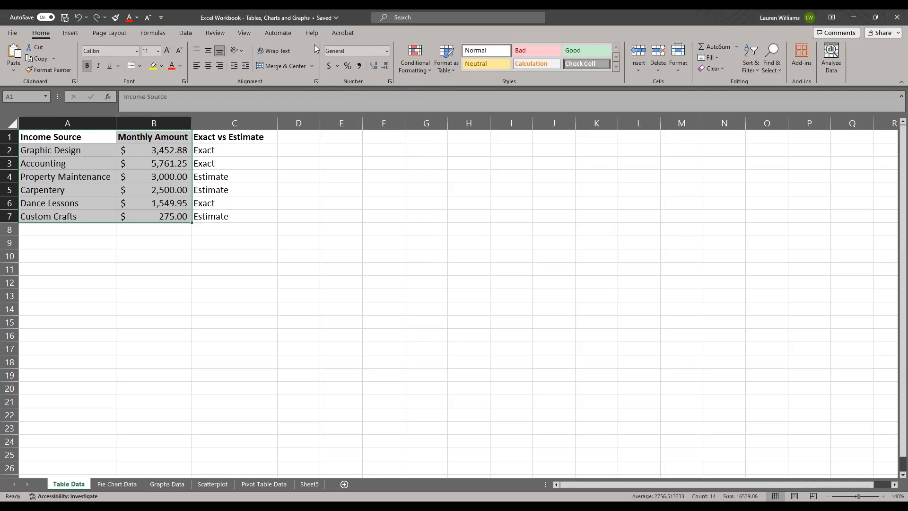
pyautogui.hotkey('ctrl', 't')
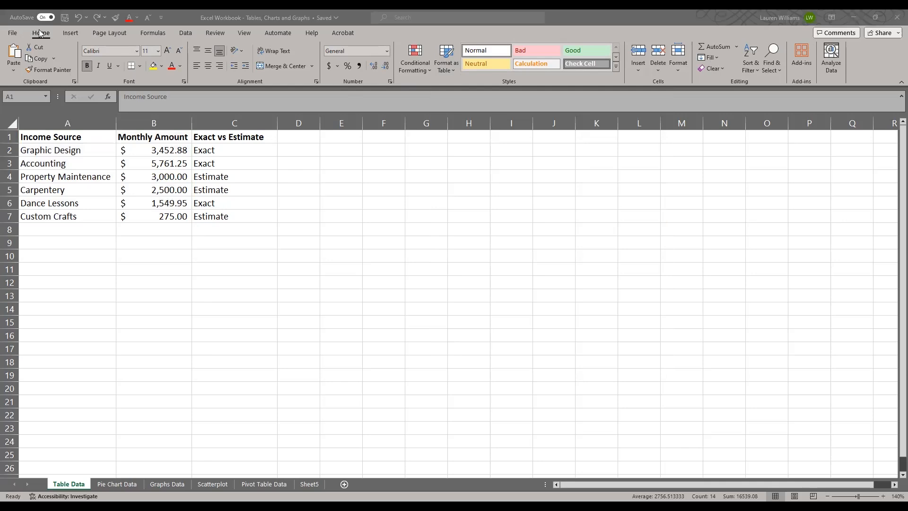
pyautogui.click(70, 33)
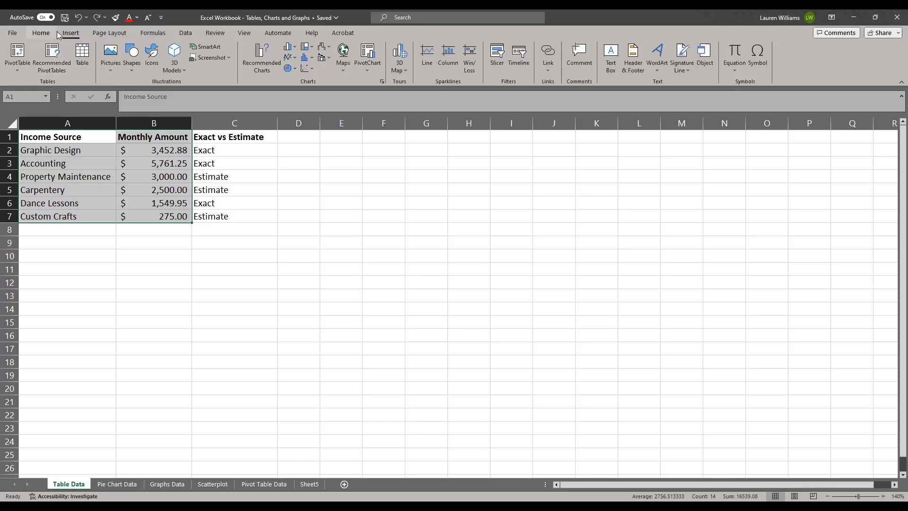
pyautogui.click(43, 33)
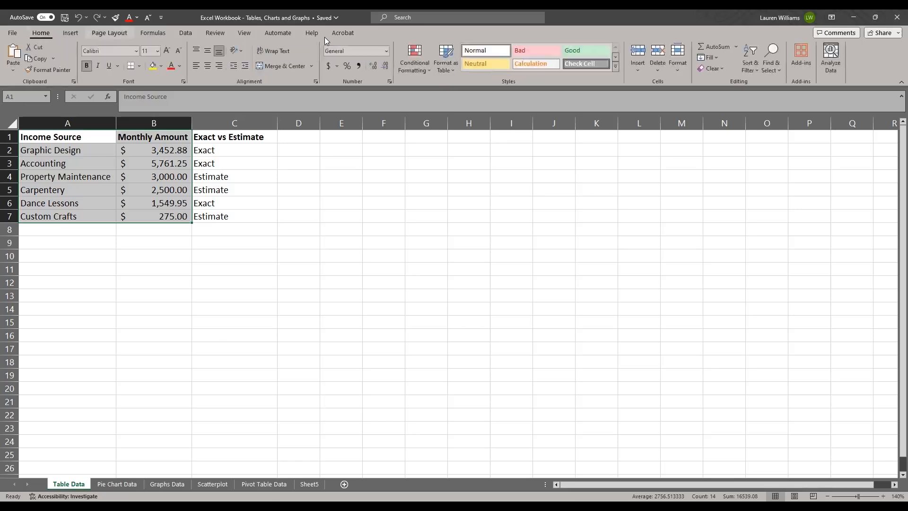
# Format A1:B7 as a table with headers, using the light style with a solid black header row.
pyautogui.click(442, 56)
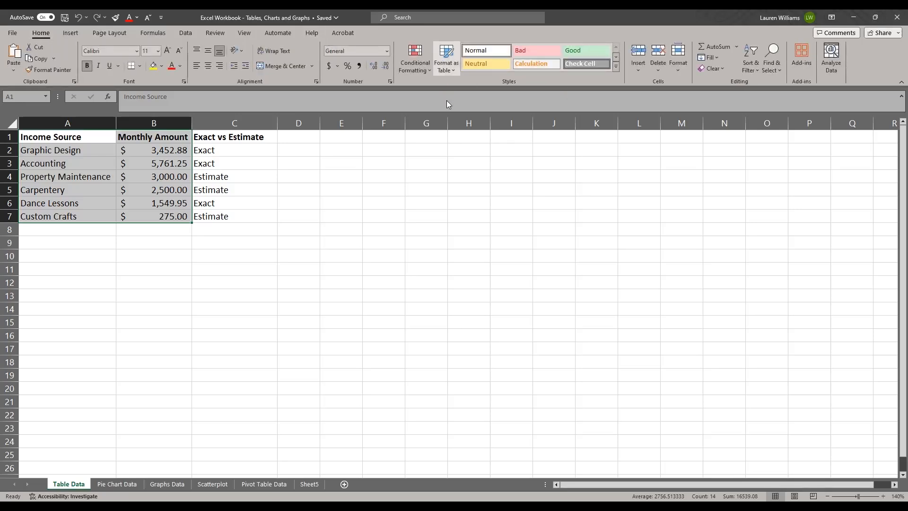
pyautogui.click(444, 130)
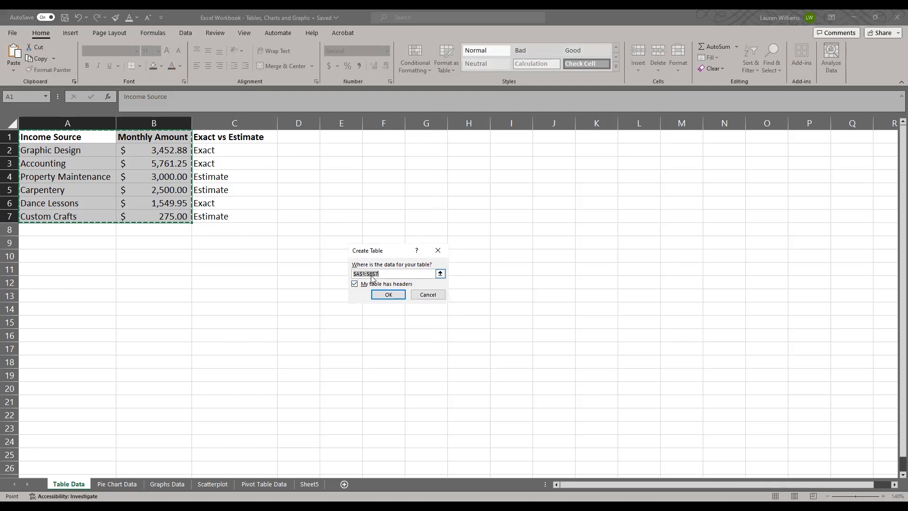
pyautogui.click(395, 295)
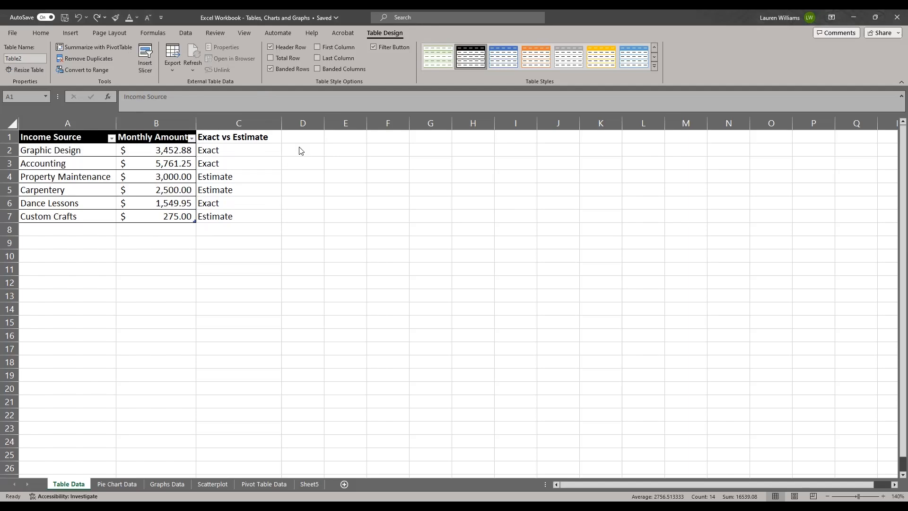
# Select cells inside and outside the table to compare when the table design options are offered.
pyautogui.click(125, 185)
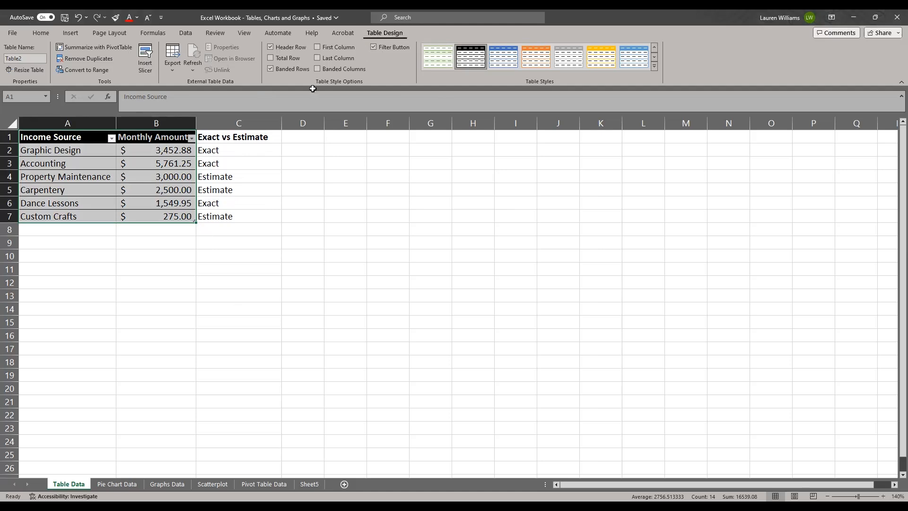
pyautogui.click(122, 166)
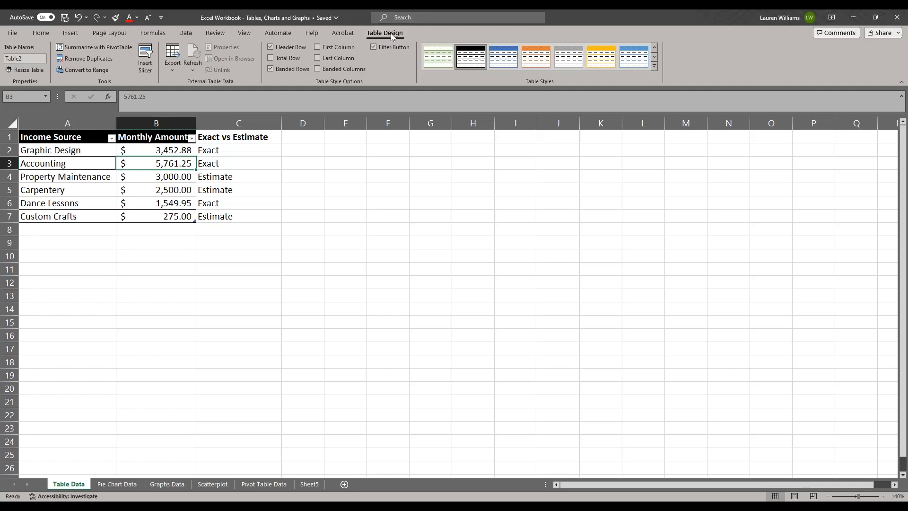
pyautogui.click(426, 227)
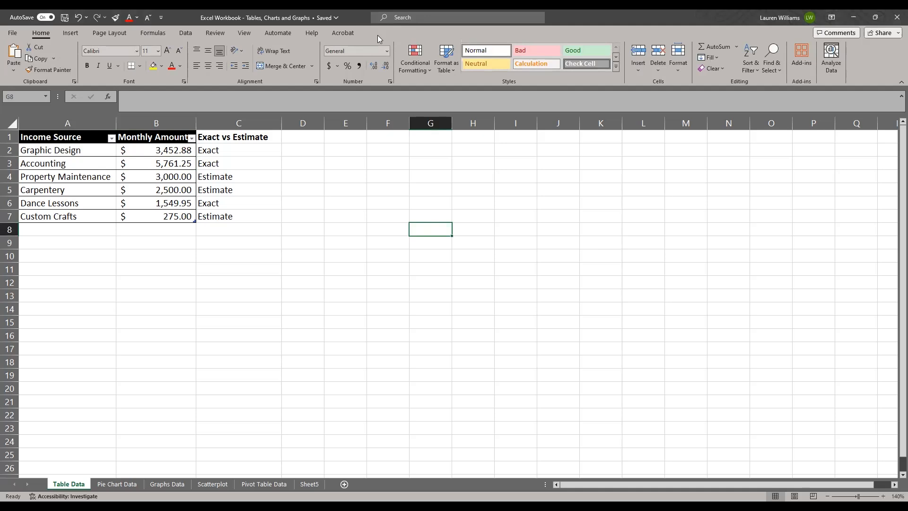
pyautogui.click(93, 187)
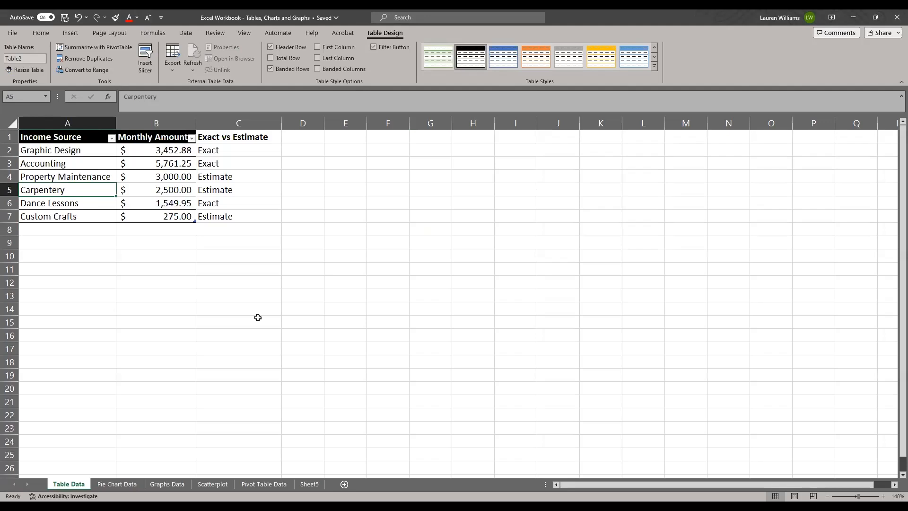
pyautogui.click(102, 176)
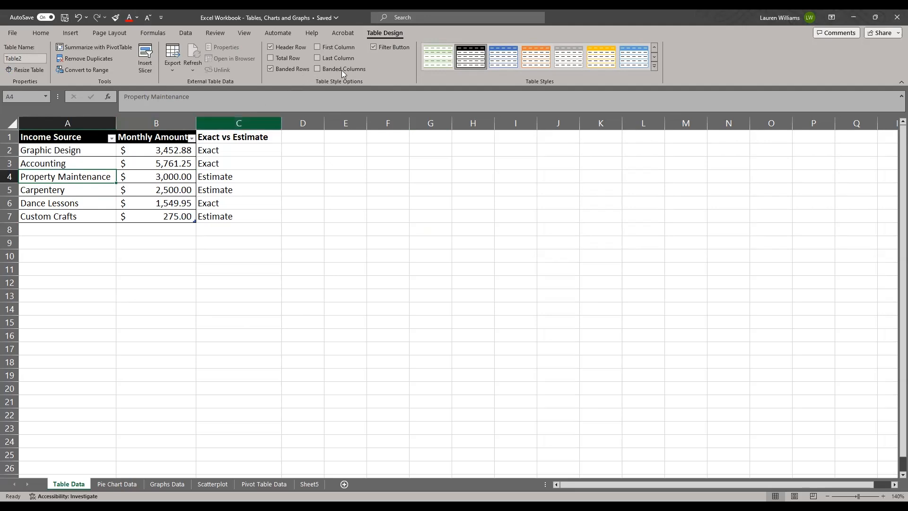
# Try the table without its header row and with a total row, restoring each option to its original setting.
pyautogui.click(271, 47)
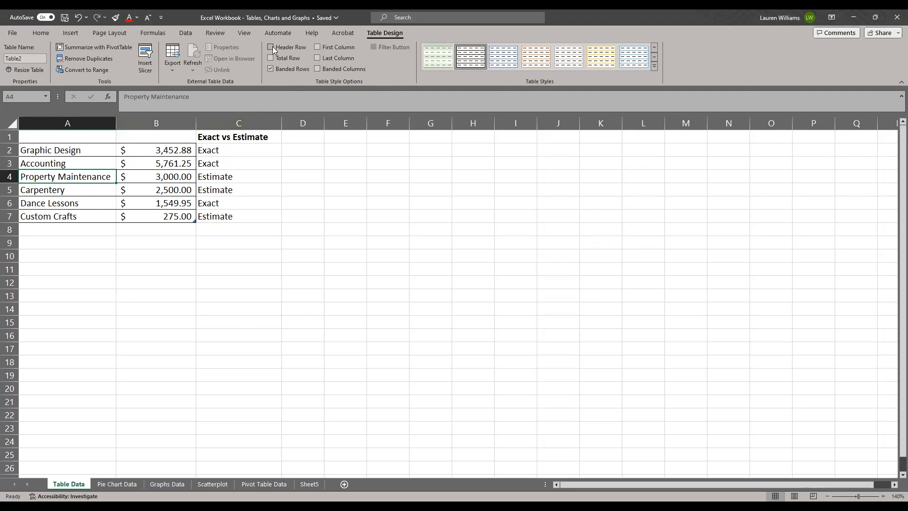
pyautogui.click(272, 47)
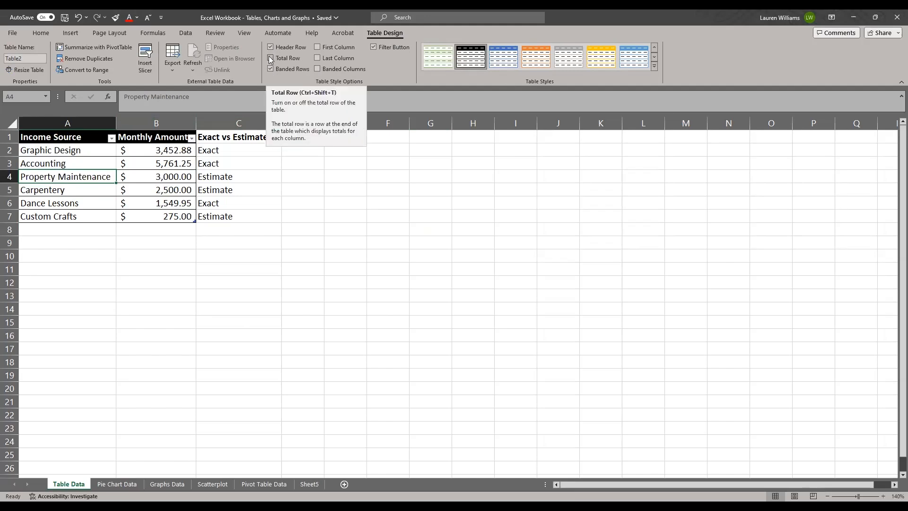
pyautogui.click(271, 58)
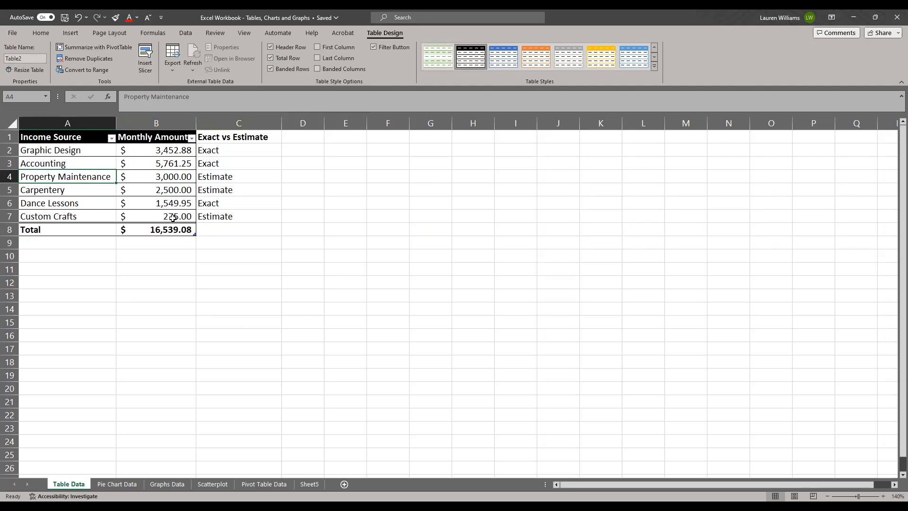
pyautogui.click(271, 58)
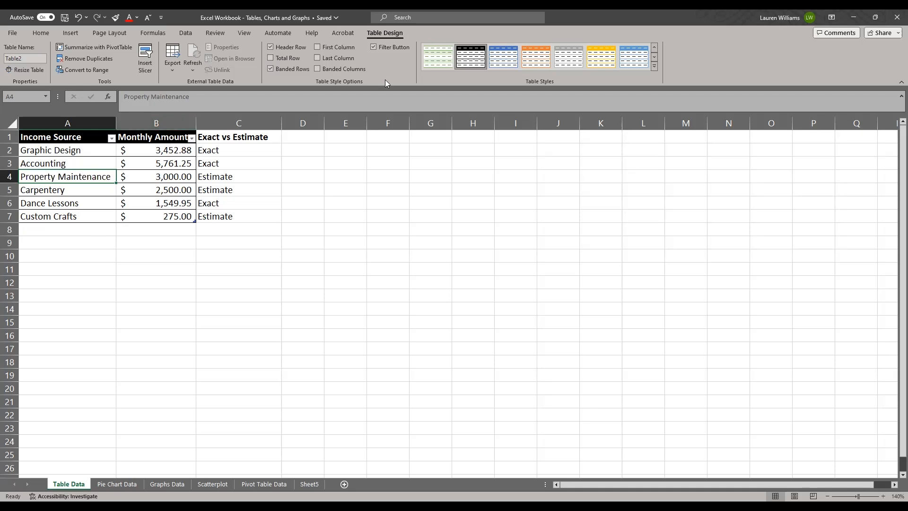
# Apply the Orange, Table Style Medium 10 style to the income table.
pyautogui.click(572, 60)
pyautogui.click(642, 61)
pyautogui.click(654, 69)
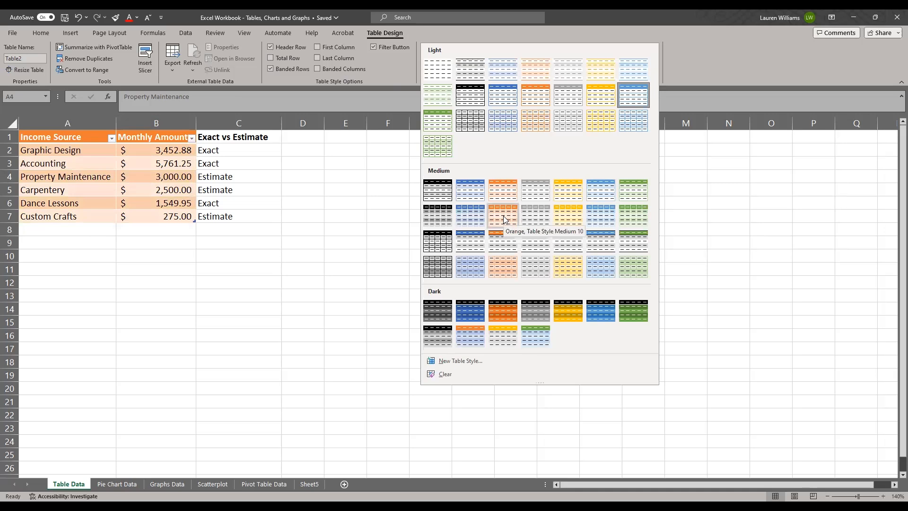
pyautogui.click(504, 219)
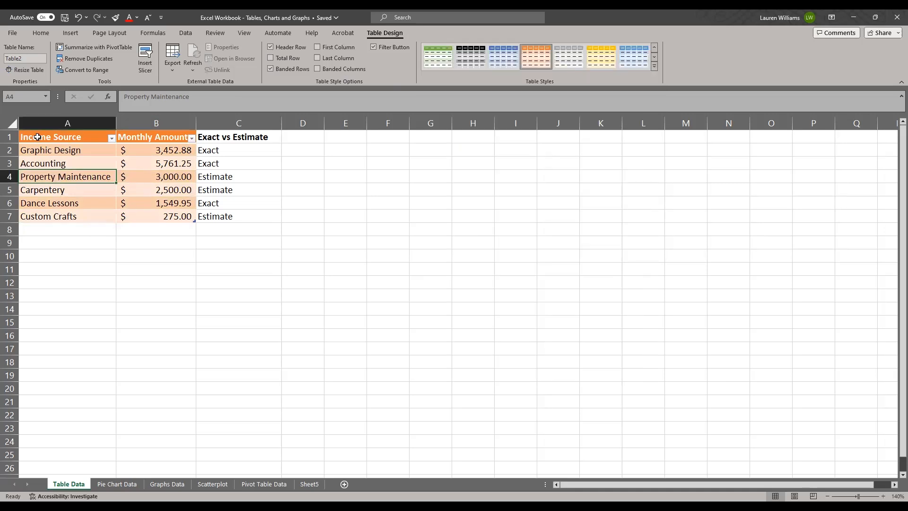
# Try the table without banded rows and with banded columns, restoring each option to its original setting.
pyautogui.click(271, 69)
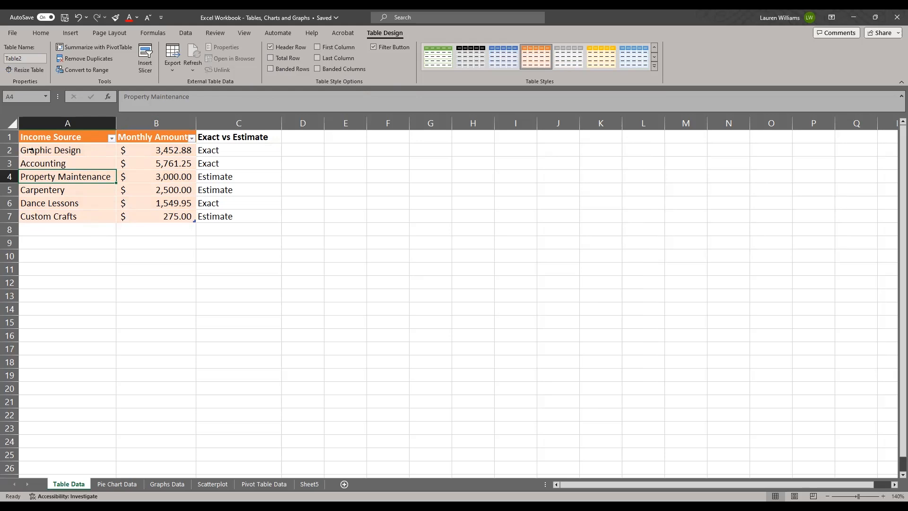
pyautogui.click(286, 70)
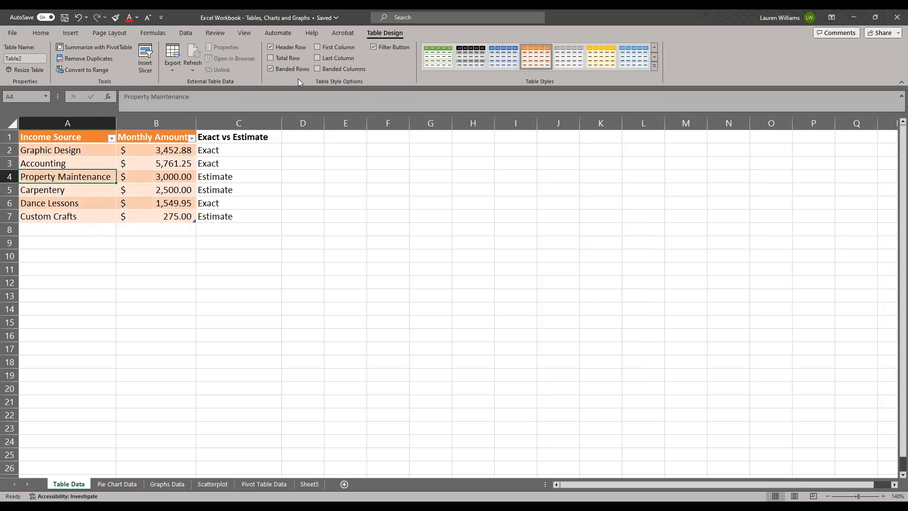
pyautogui.click(321, 69)
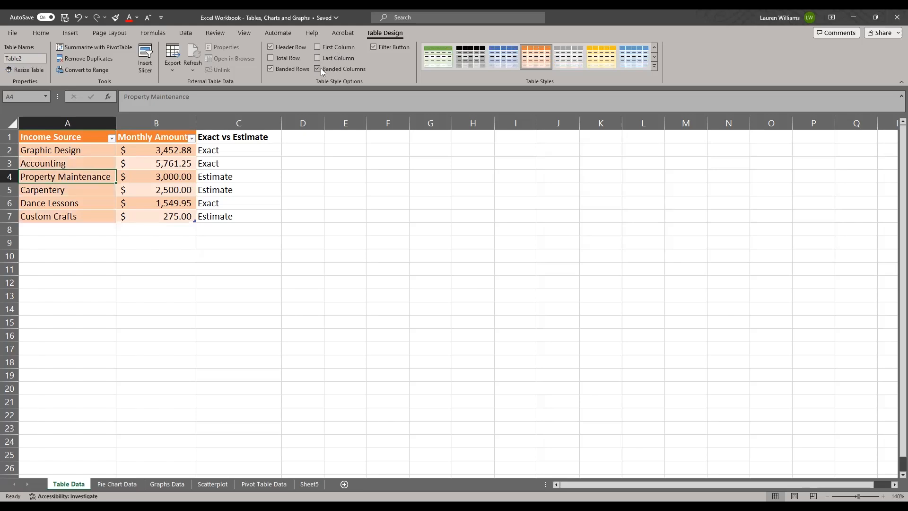
pyautogui.click(321, 69)
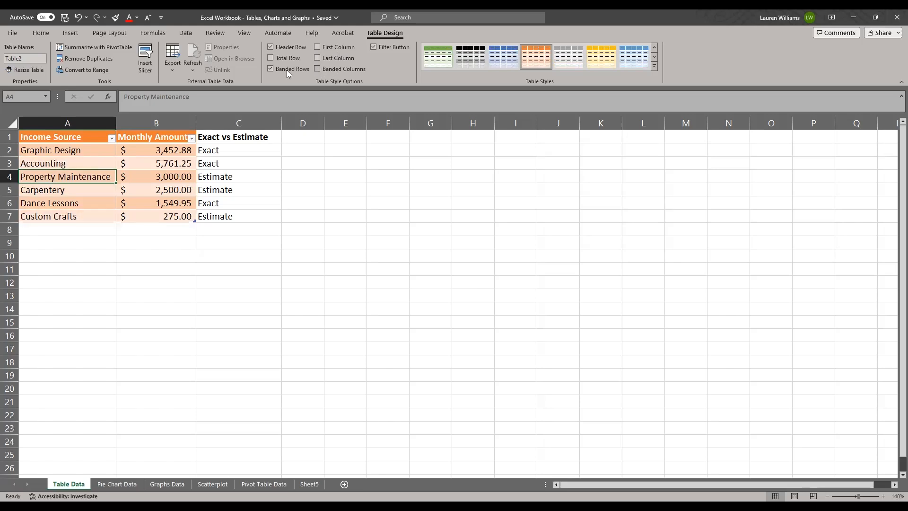
# Try the special first column and last column formatting on the table, turning each off again.
pyautogui.click(318, 47)
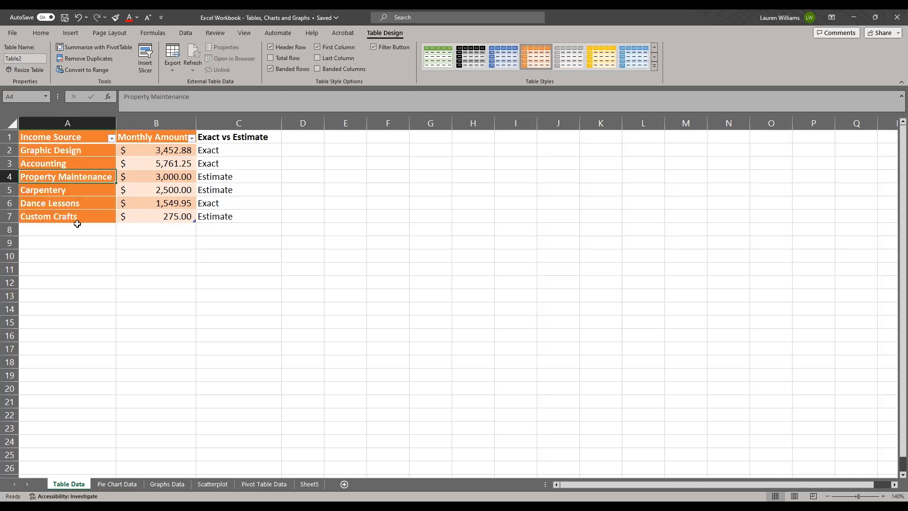
pyautogui.click(325, 46)
pyautogui.click(320, 57)
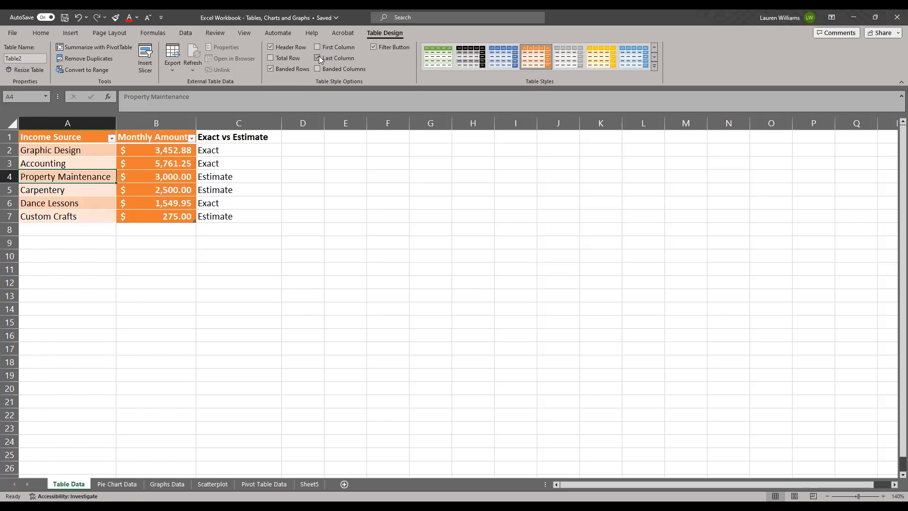
pyautogui.click(318, 57)
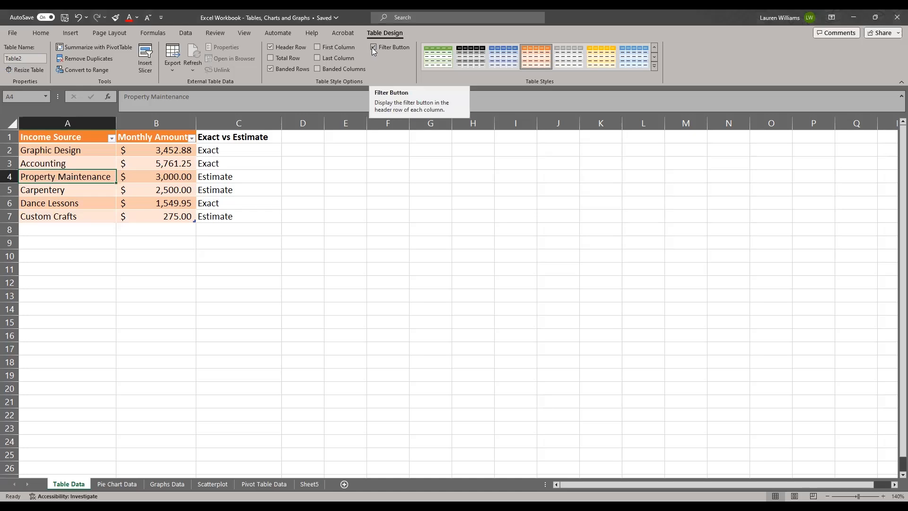
# Try the income table without its filter buttons, restoring them again.
pyautogui.click(373, 48)
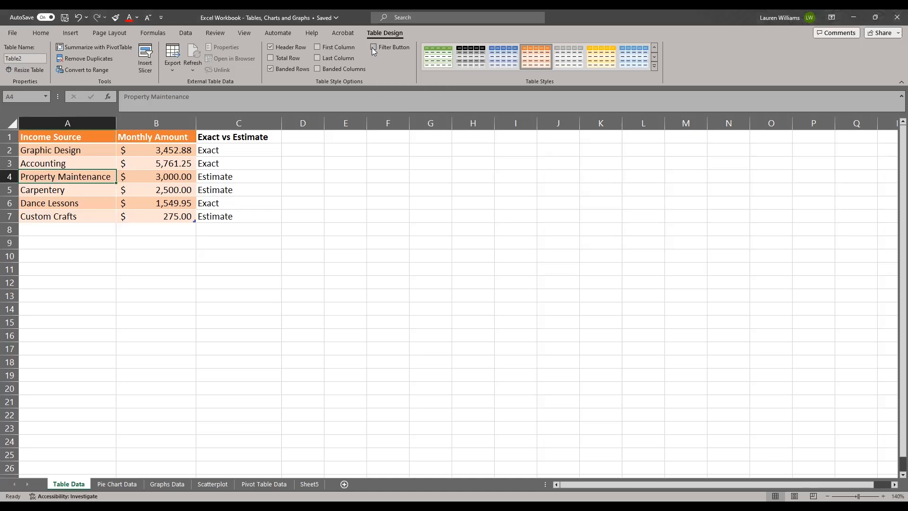
pyautogui.click(372, 47)
# Sort the table by Monthly Amount from smallest to largest, and re-sort it from largest to smallest.
pyautogui.click(192, 138)
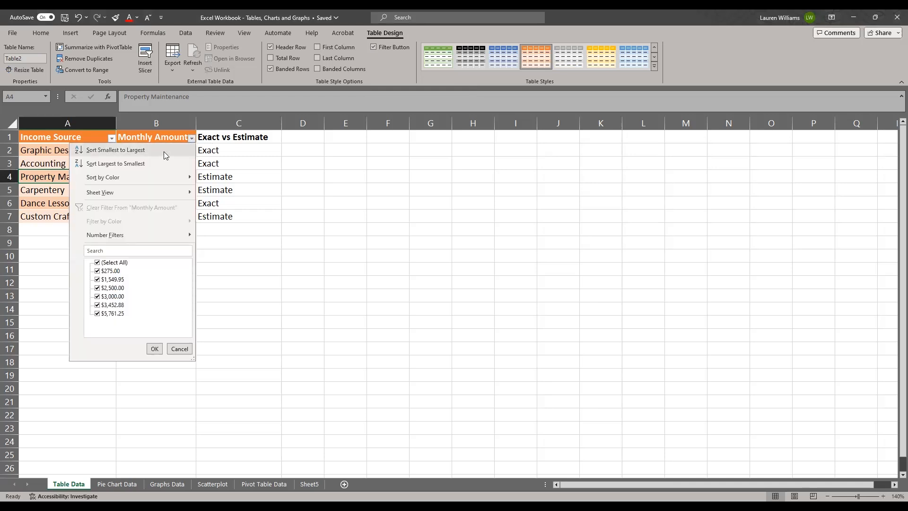
pyautogui.click(164, 152)
pyautogui.click(192, 139)
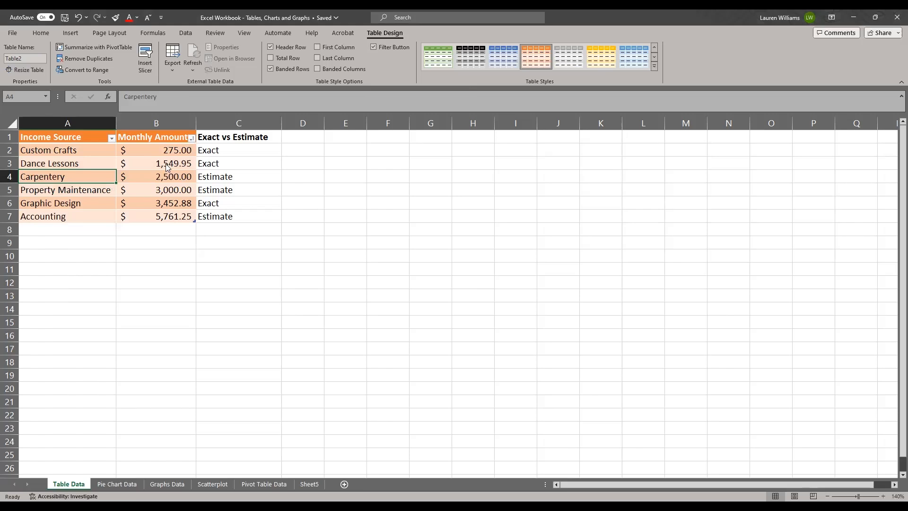
pyautogui.click(166, 164)
# Examine the value, colour and number filter options for Monthly Amount, leaving all values selected.
pyautogui.click(192, 139)
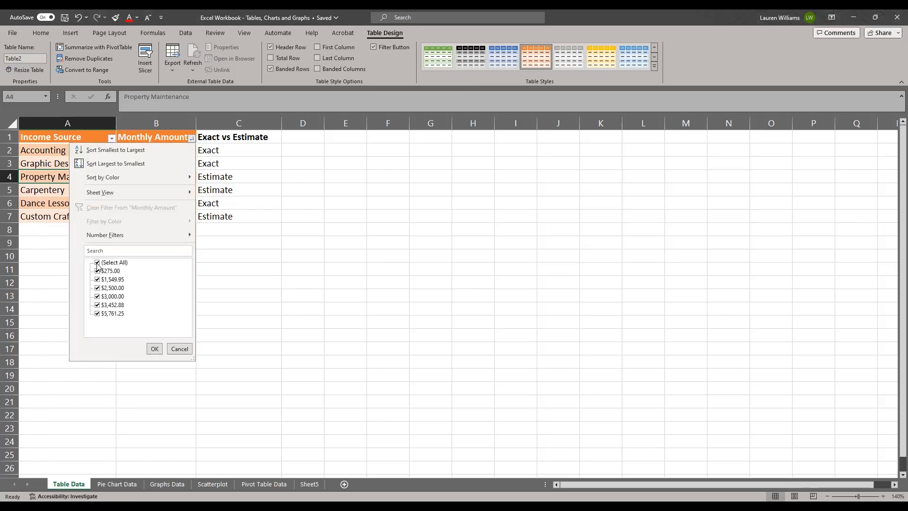
pyautogui.click(97, 264)
pyautogui.click(96, 263)
pyautogui.click(158, 353)
pyautogui.click(192, 138)
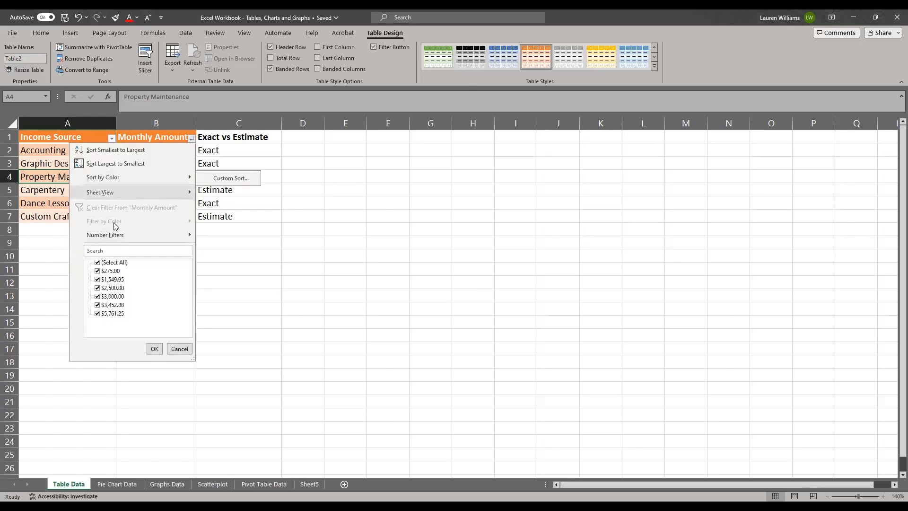
pyautogui.moveTo(114, 237)
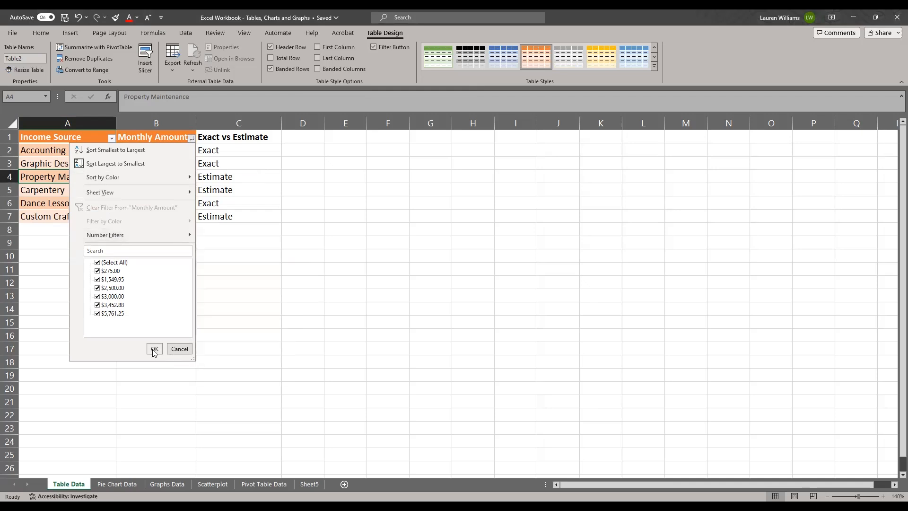
pyautogui.click(302, 283)
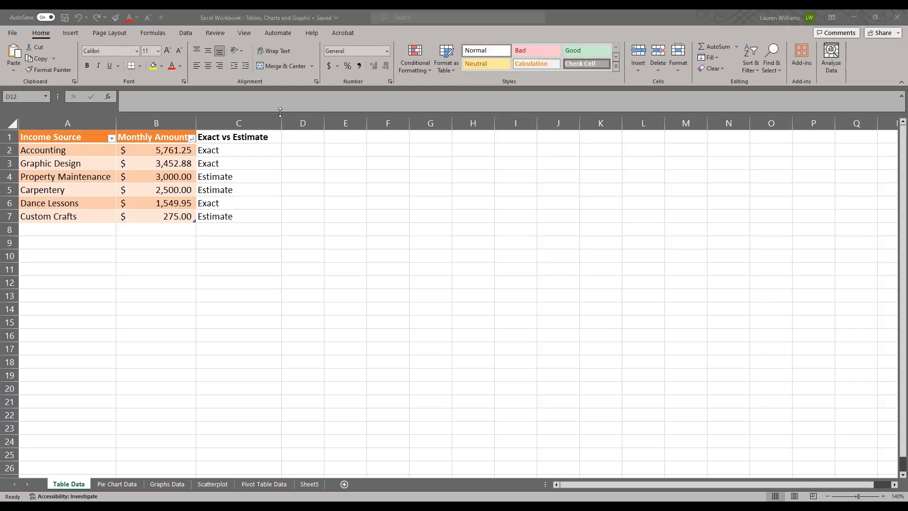
# Rename the income table as MonthlyIncome.
pyautogui.click(121, 176)
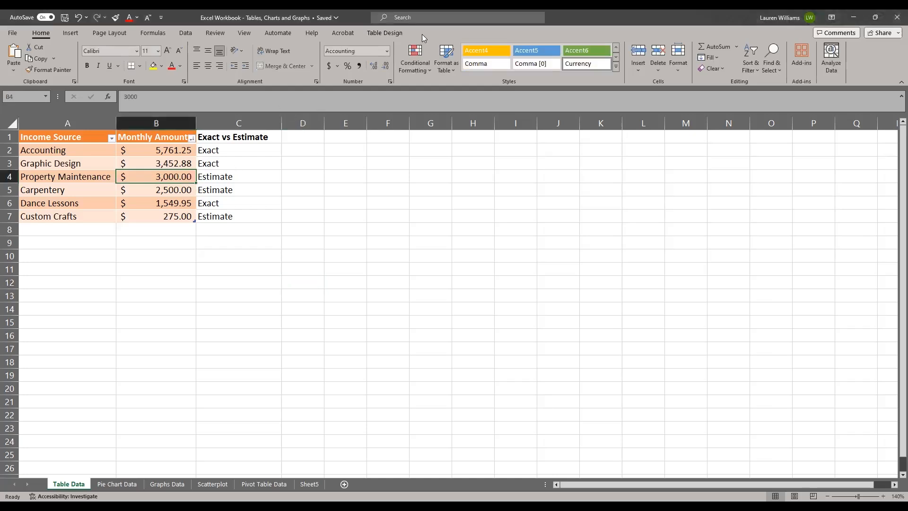
pyautogui.click(386, 33)
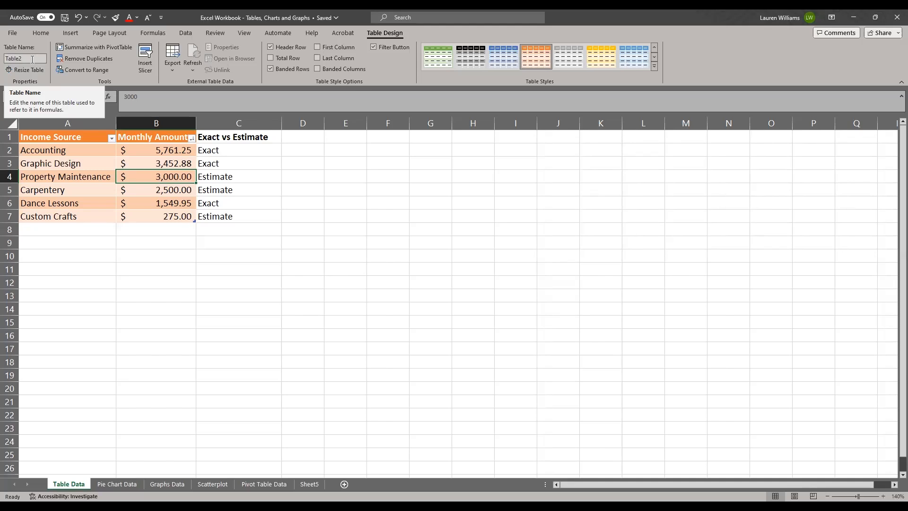
pyautogui.click(32, 60)
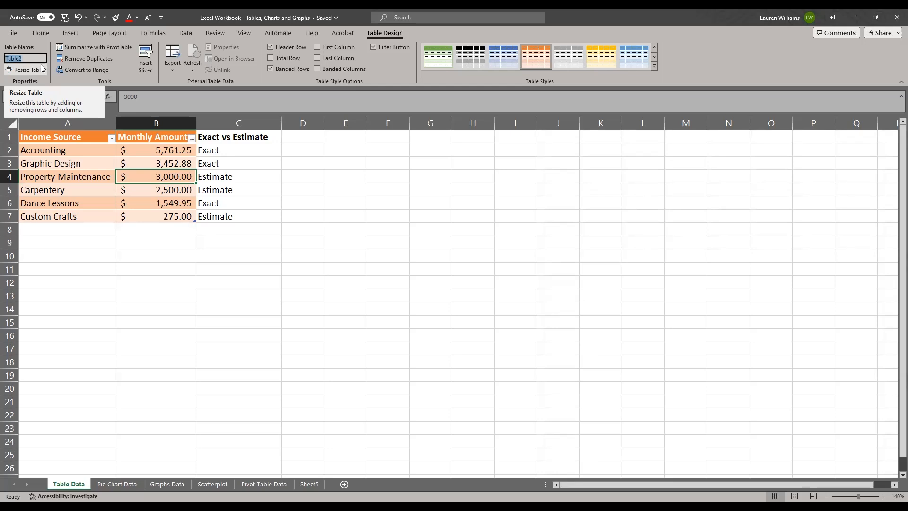
pyautogui.write('MonthlyA')
pyautogui.press('BackSpace')
pyautogui.write('Income')
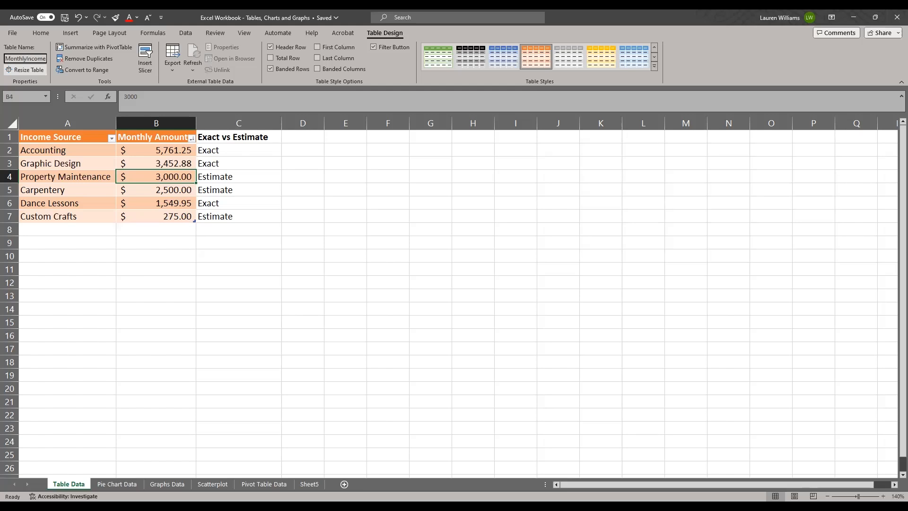
pyautogui.press('Return')
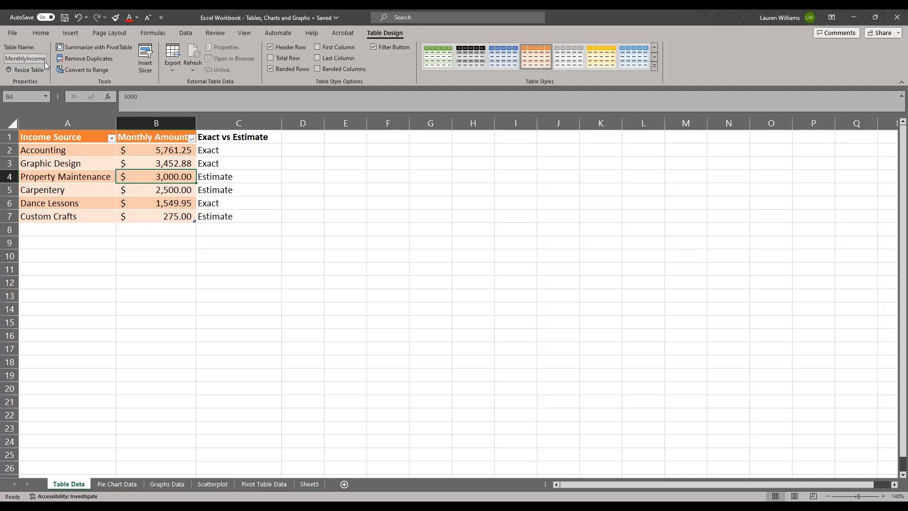
pyautogui.click(28, 58)
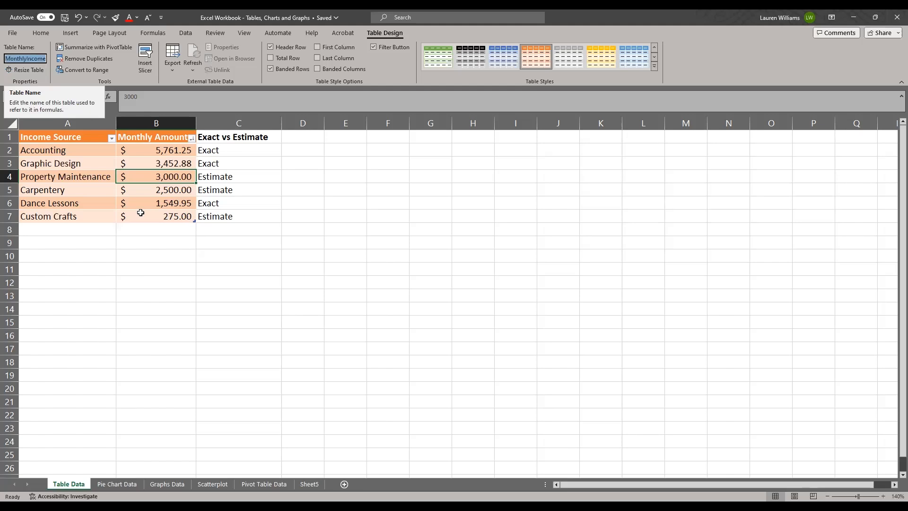
pyautogui.click(238, 269)
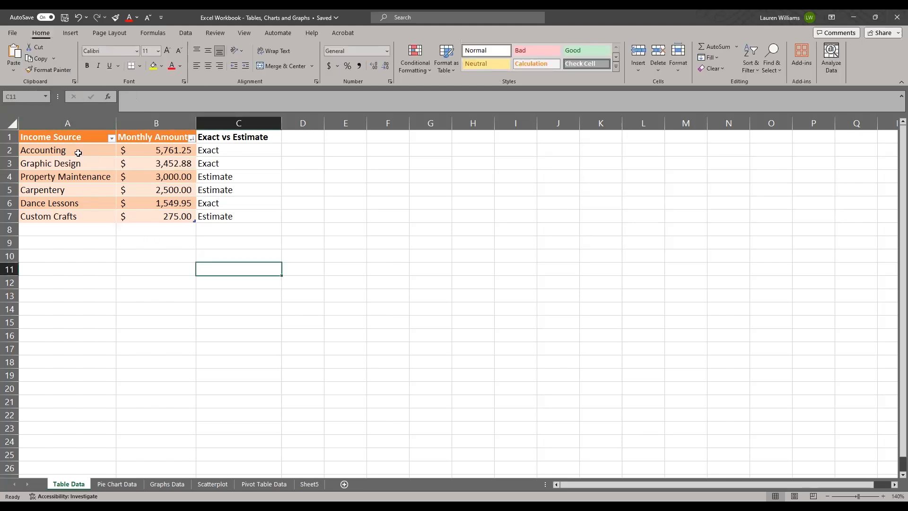
pyautogui.click(71, 203)
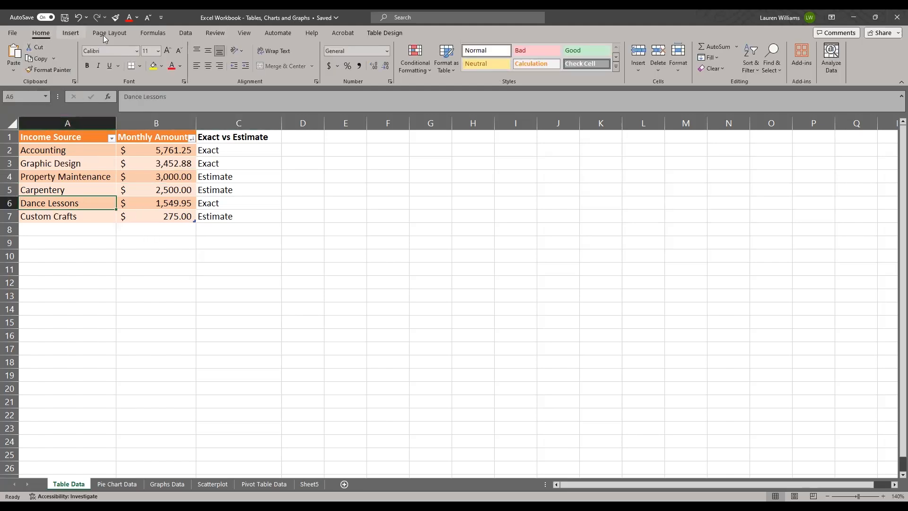
pyautogui.click(381, 33)
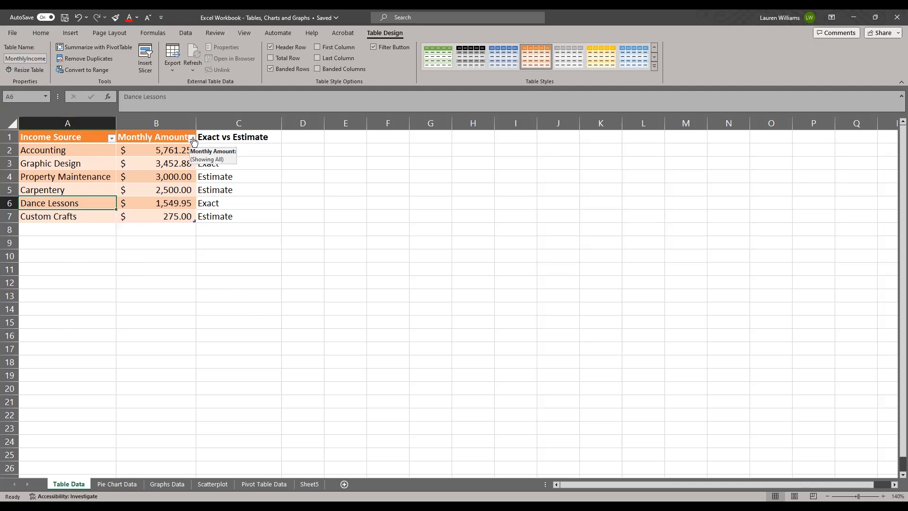
pyautogui.click(151, 282)
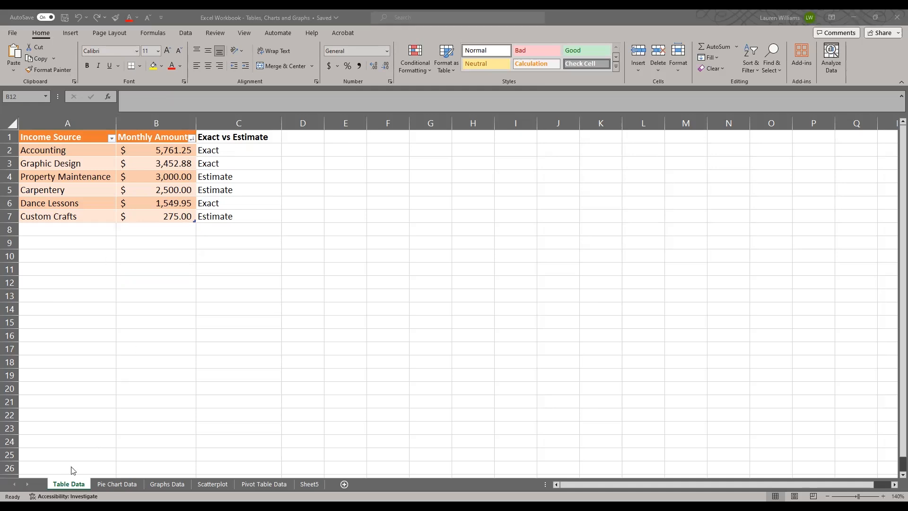
# Open the Pie Chart Data sheet and select an empty cell below the income data.
pyautogui.click(116, 484)
pyautogui.click(86, 337)
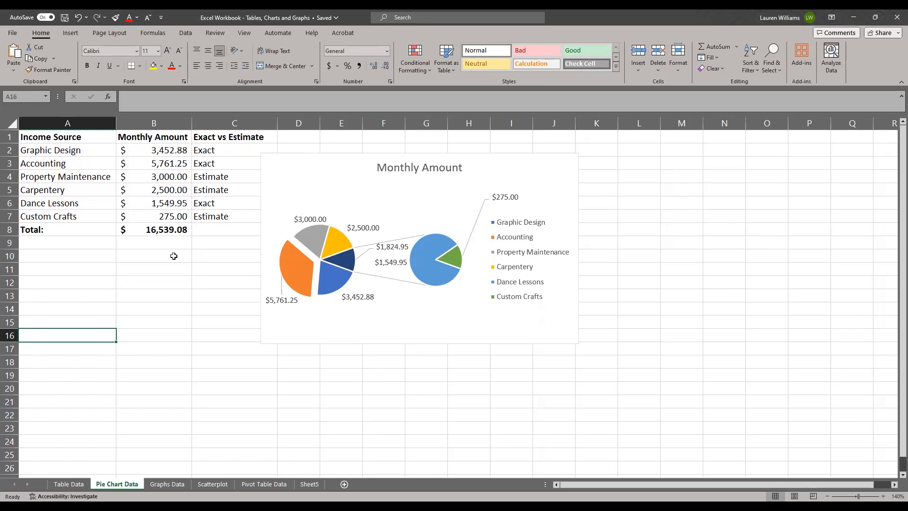
pyautogui.click(122, 339)
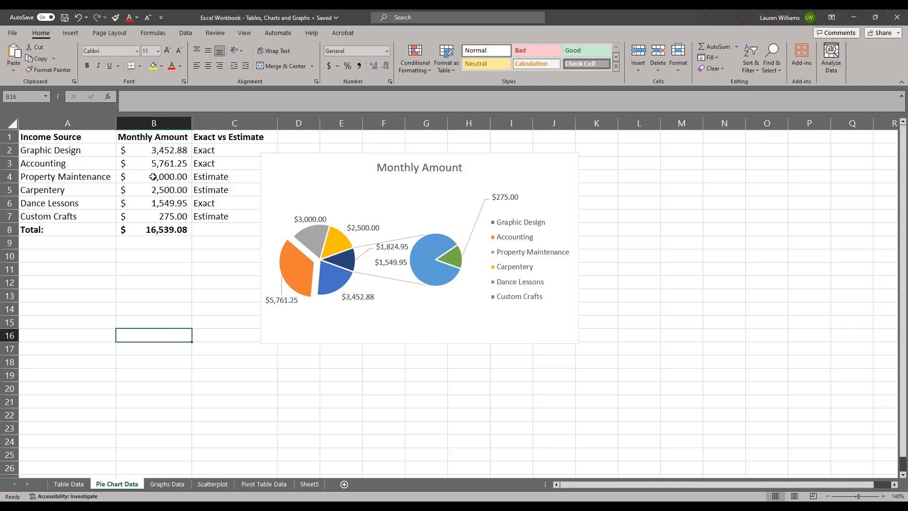
# Examine each income source's monthly amount and whether it is marked as exact or an estimate.
pyautogui.click(86, 150)
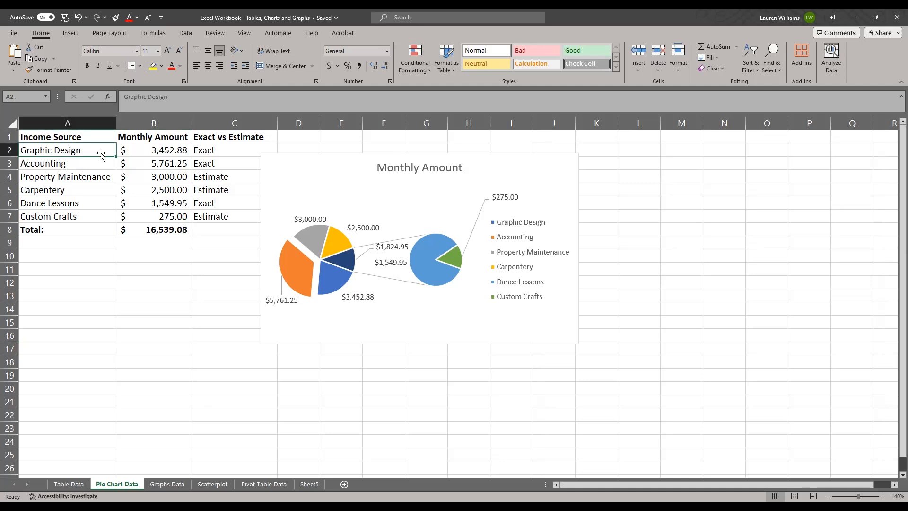
pyautogui.click(176, 150)
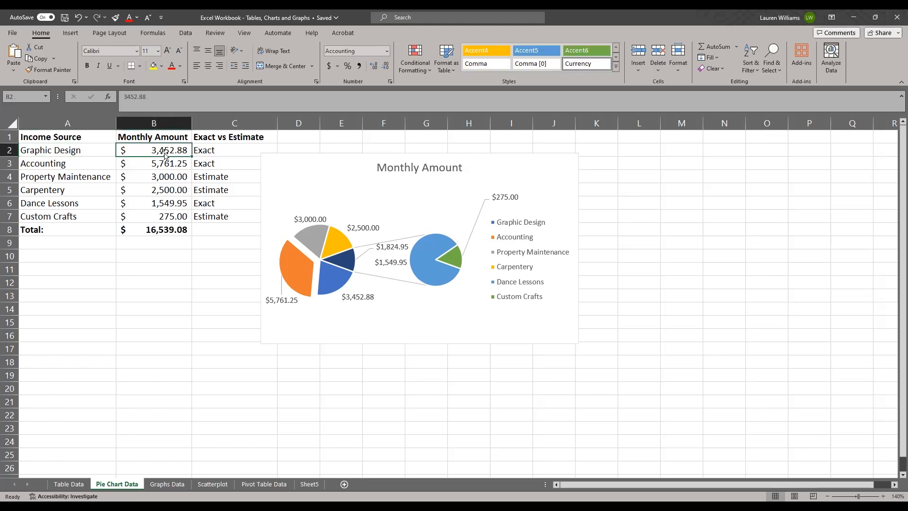
pyautogui.click(97, 163)
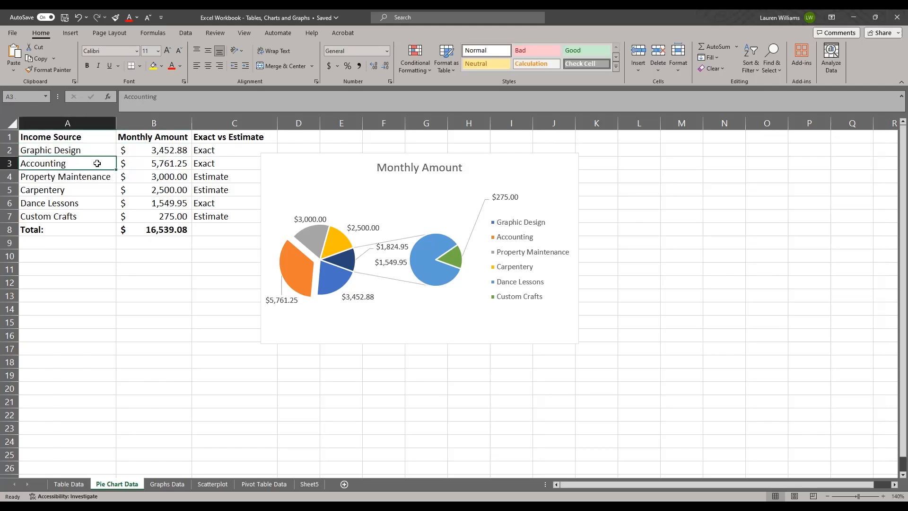
pyautogui.click(165, 164)
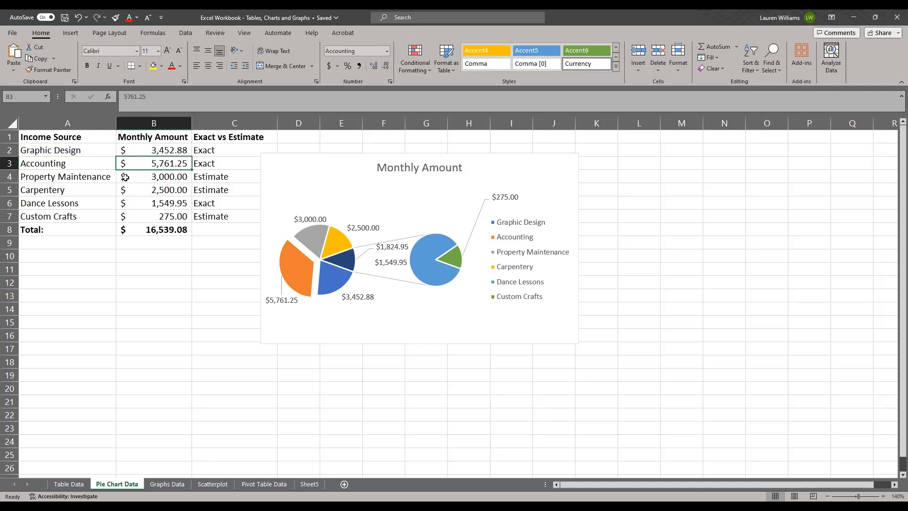
pyautogui.click(154, 178)
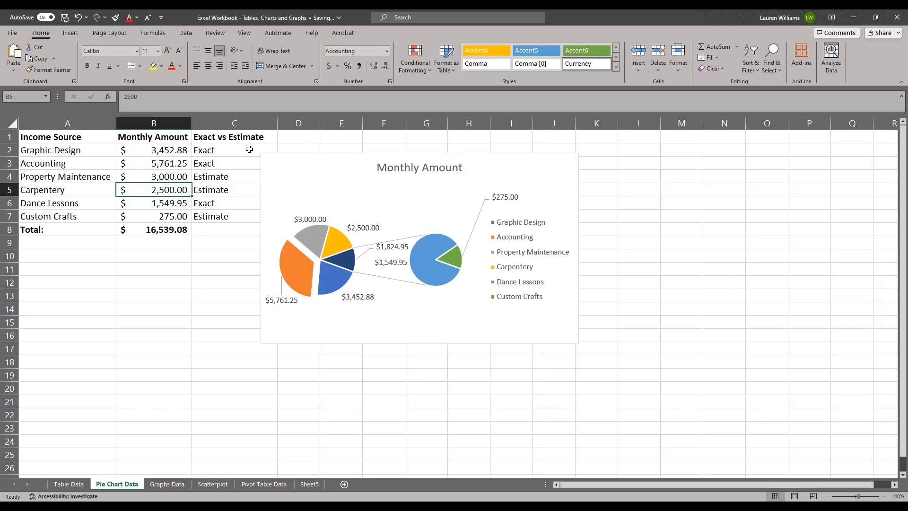
pyautogui.click(231, 151)
pyautogui.click(225, 163)
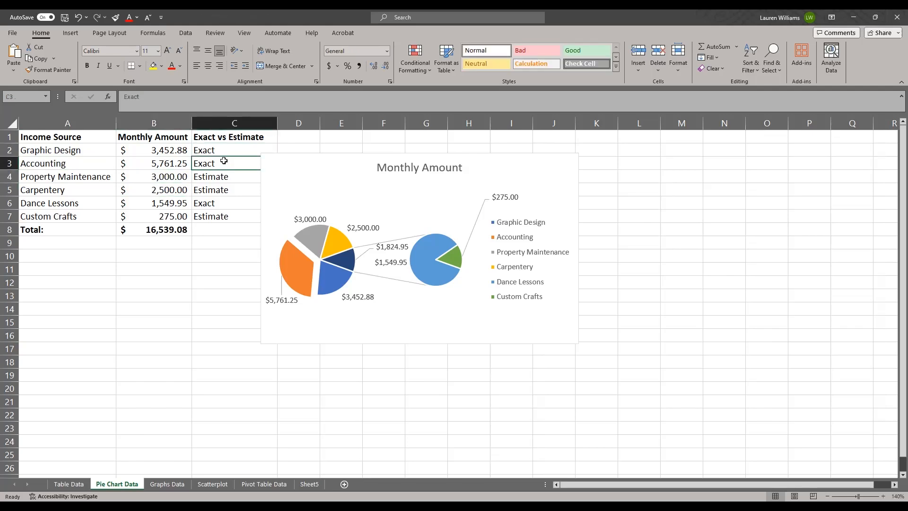
pyautogui.click(221, 150)
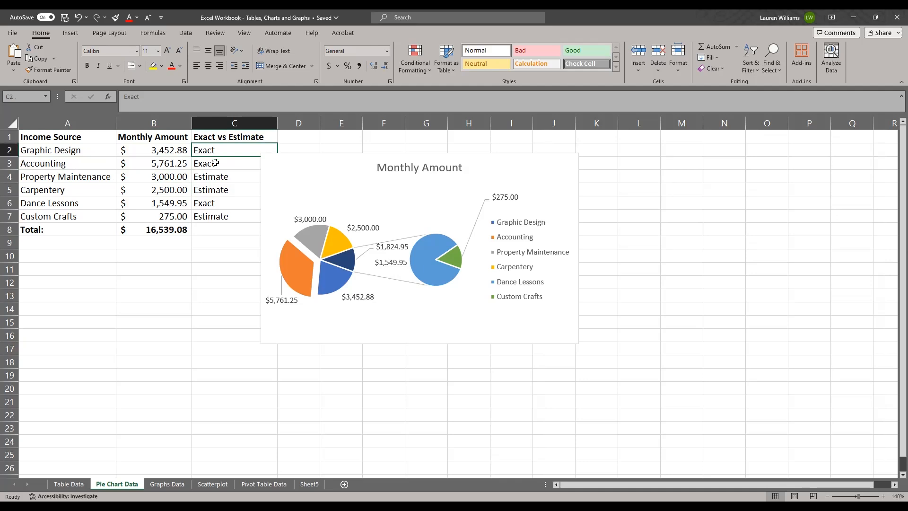
pyautogui.click(215, 162)
pyautogui.click(164, 176)
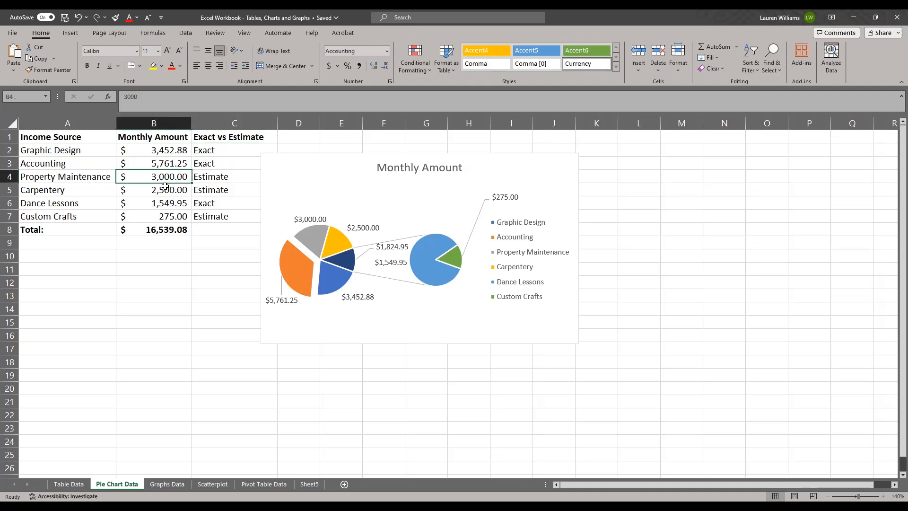
pyautogui.click(166, 190)
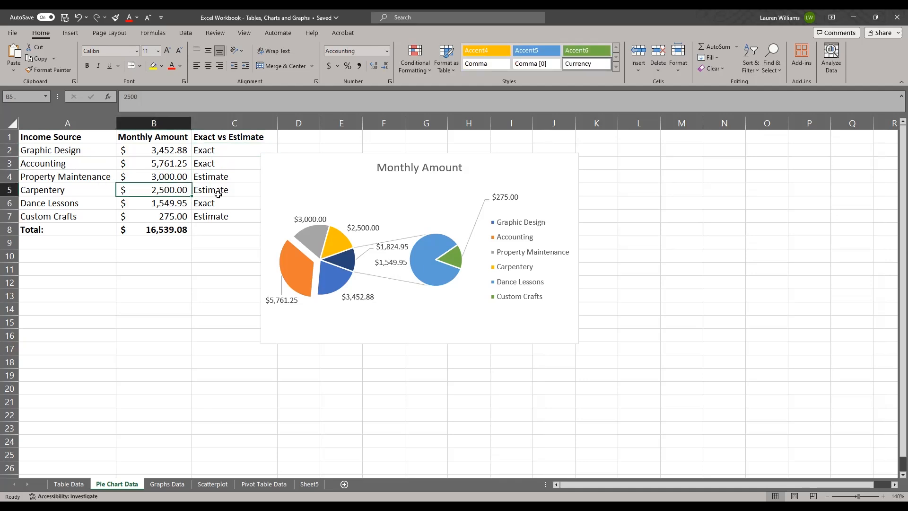
pyautogui.click(135, 204)
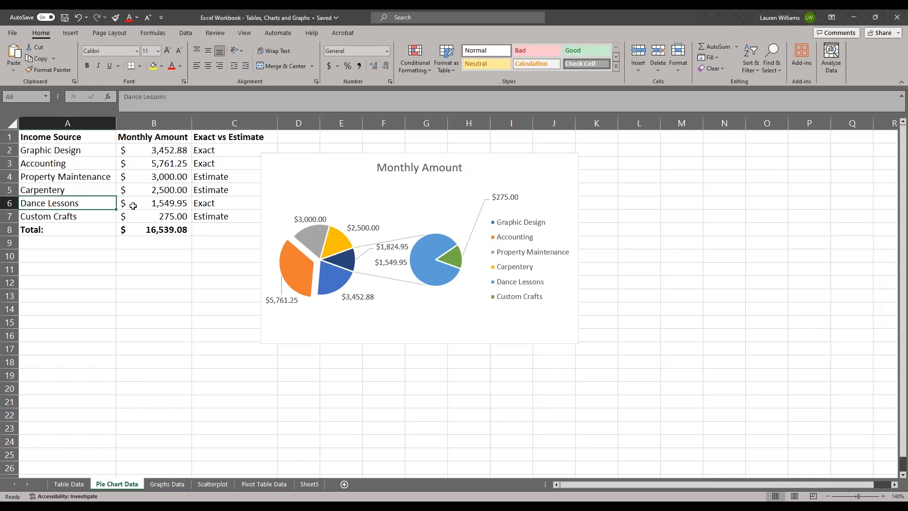
pyautogui.click(214, 203)
pyautogui.click(178, 203)
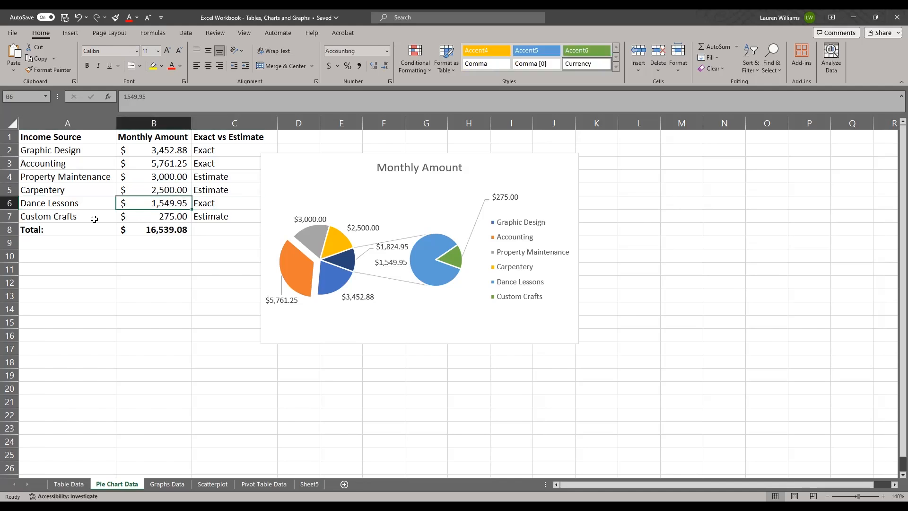
pyautogui.click(94, 219)
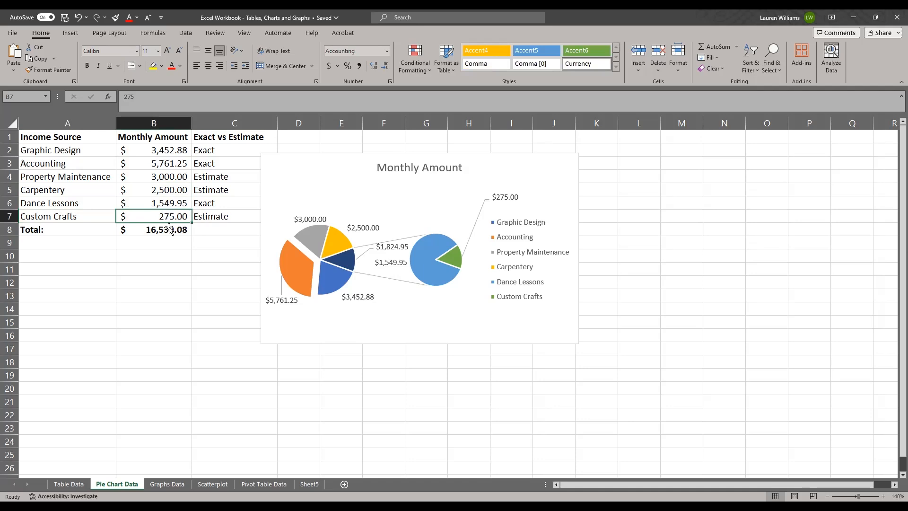
pyautogui.click(215, 216)
# Examine the total row and the individual monthly amounts that make up its sum.
pyautogui.click(164, 230)
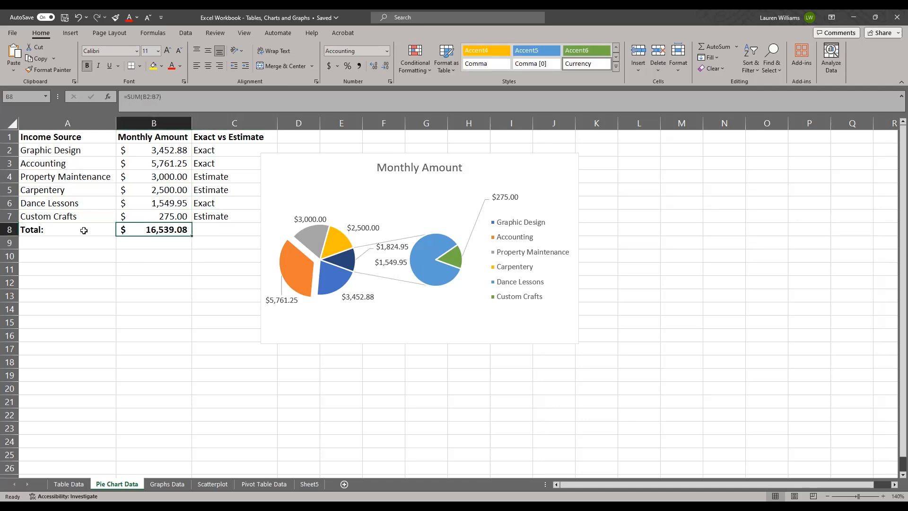
pyautogui.click(59, 231)
pyautogui.click(138, 230)
pyautogui.click(142, 212)
pyautogui.click(146, 201)
pyautogui.click(151, 190)
pyautogui.click(155, 165)
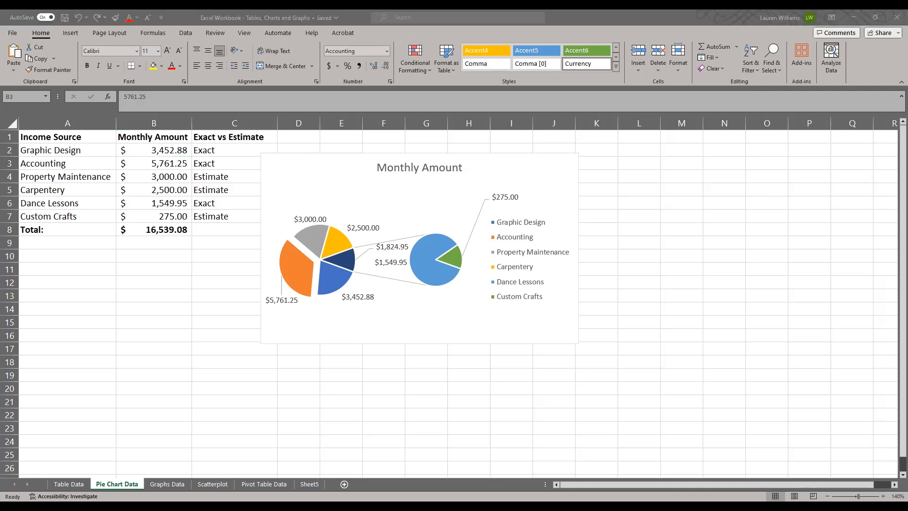
# Delete the existing Monthly Amount pie chart from the Pie Chart Data sheet.
pyautogui.click(367, 187)
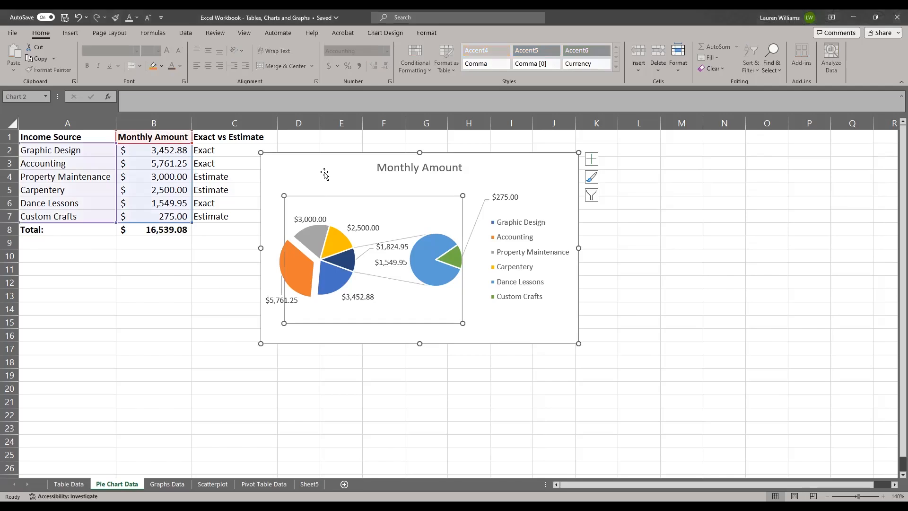
pyautogui.press('Delete')
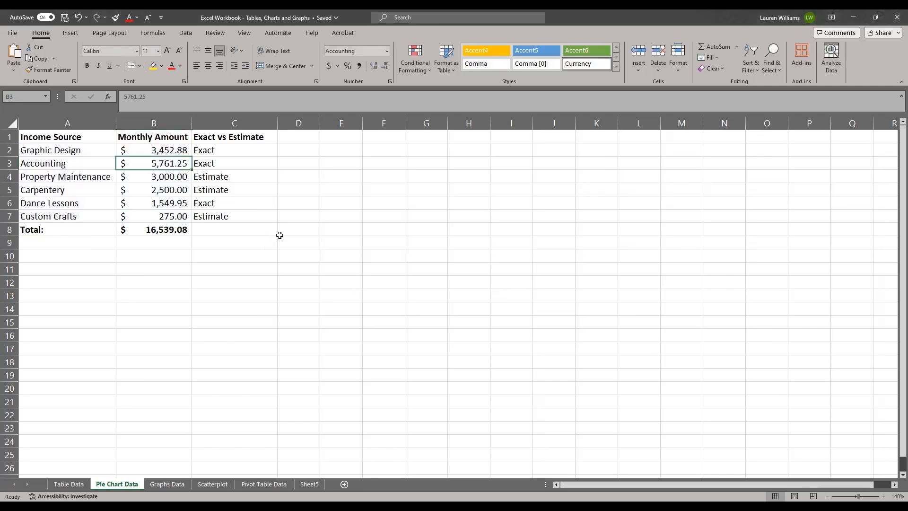
# Select the income sources and their monthly amounts, including the headers but not the total row (A1:B7).
pyautogui.click(68, 136)
pyautogui.moveTo(67, 137); pyautogui.dragTo(132, 218)
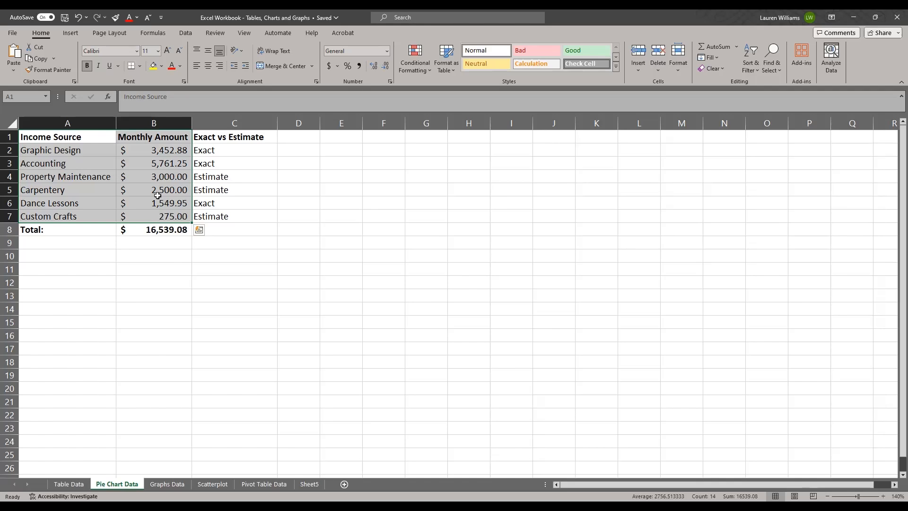
# Examine the recommended Pareto and Funnel chart previews and the list of all chart types for the selected data.
pyautogui.click(72, 34)
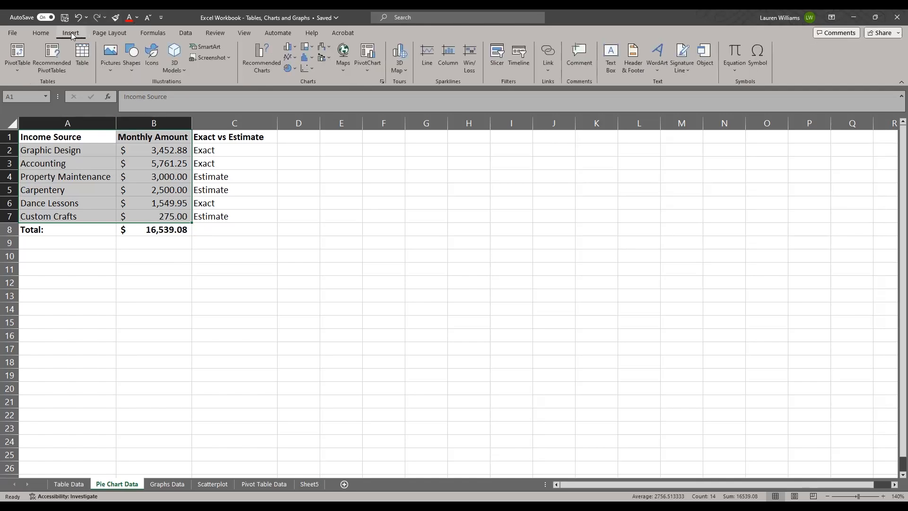
pyautogui.click(259, 56)
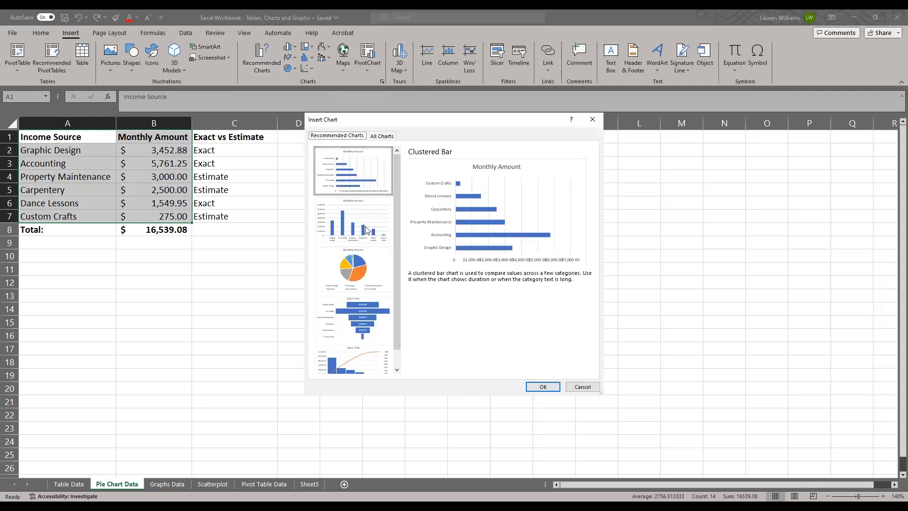
pyautogui.click(363, 360)
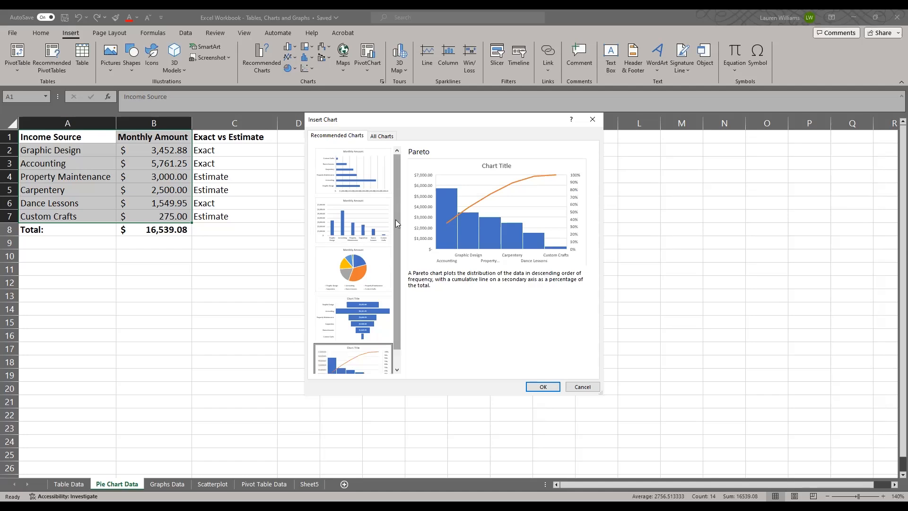
pyautogui.scroll(-1, 395, 220)
pyautogui.click(376, 307)
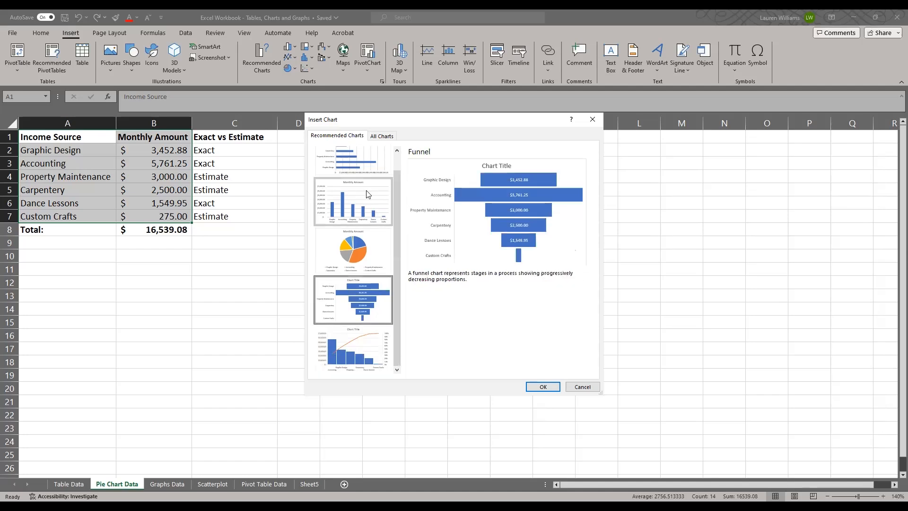
pyautogui.click(386, 138)
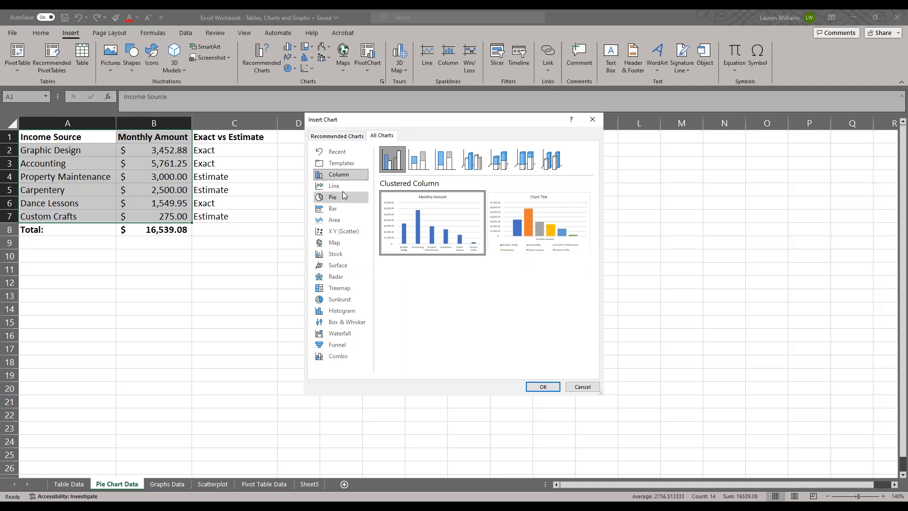
pyautogui.click(583, 387)
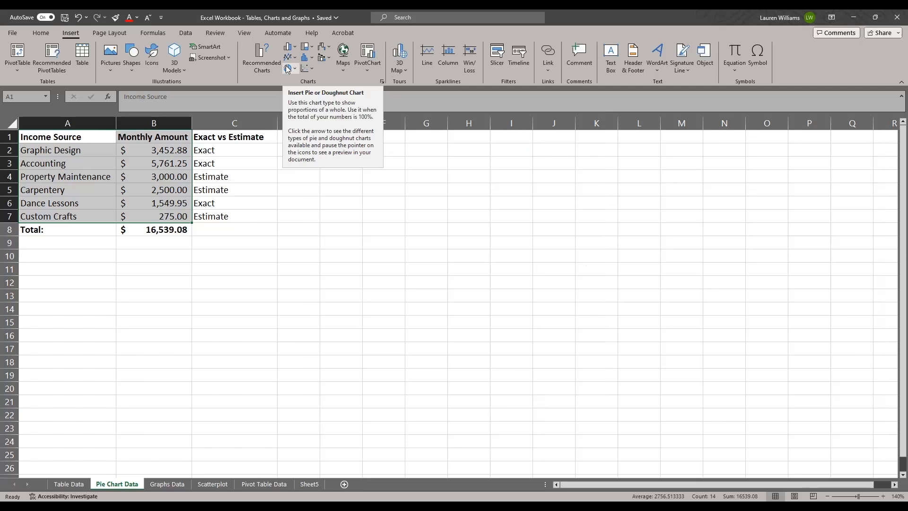
# Insert a 3-D pie chart of the selected monthly amounts and place it beside the income data.
pyautogui.click(294, 69)
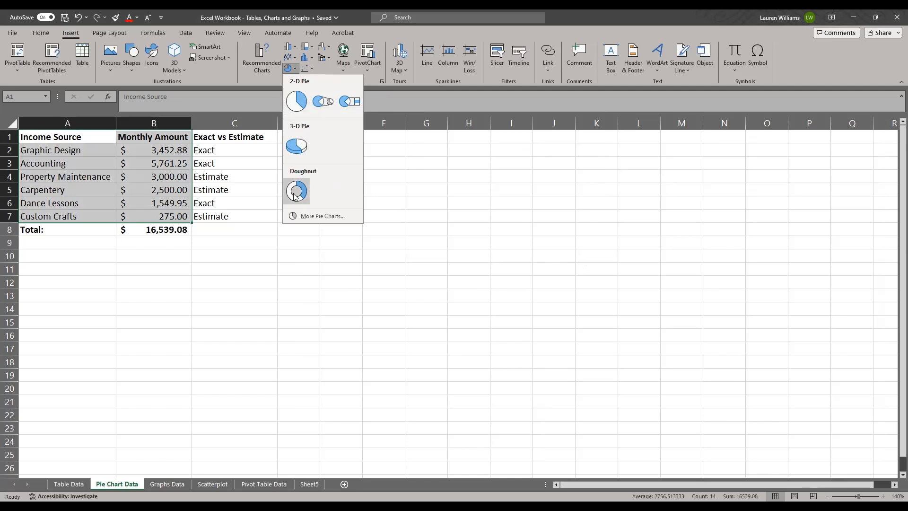
pyautogui.click(297, 145)
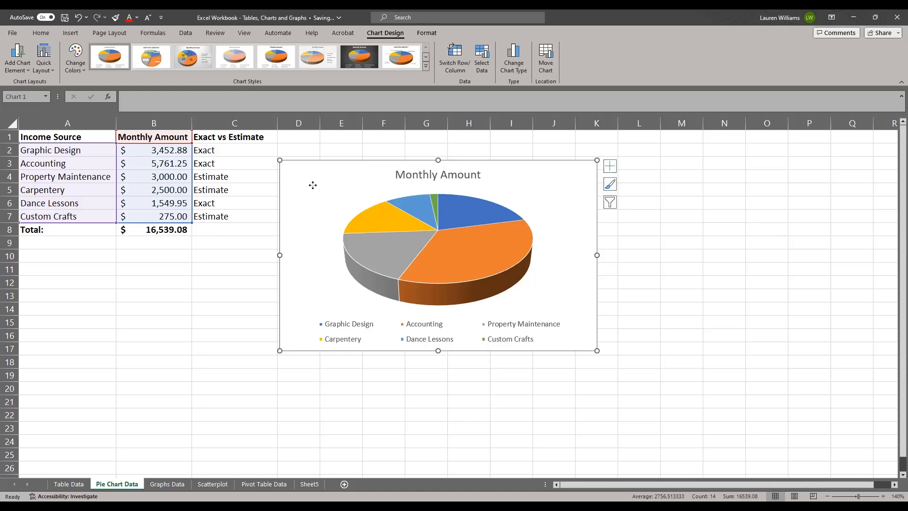
pyautogui.moveTo(313, 185); pyautogui.dragTo(91, 285)
pyautogui.moveTo(269, 176)
pyautogui.mouseDown()
pyautogui.moveTo(389, 216)
pyautogui.moveTo(146, 408)
pyautogui.moveTo(309, 175)
pyautogui.moveTo(257, 174)
pyautogui.mouseUp()
pyautogui.moveTo(391, 281); pyautogui.dragTo(395, 280)
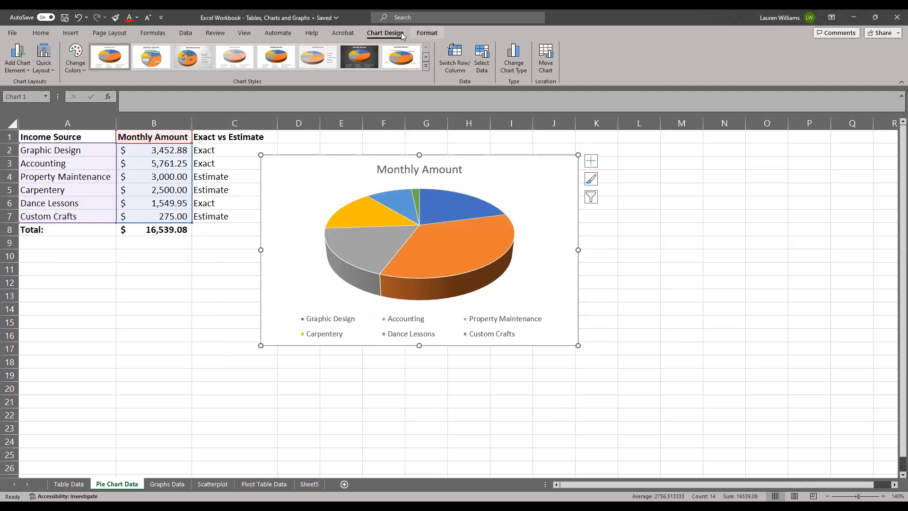
# Change the pie chart's title to "Monthly Income".
pyautogui.click(683, 239)
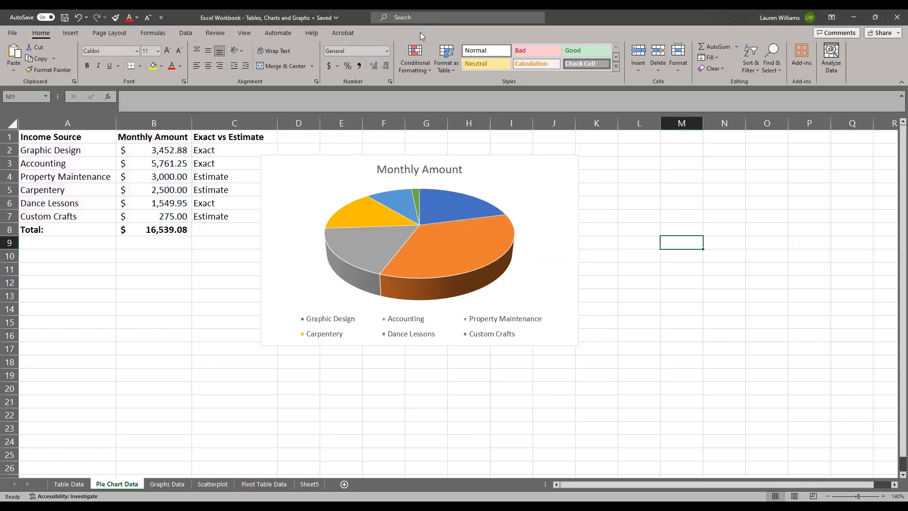
pyautogui.click(515, 178)
pyautogui.click(388, 31)
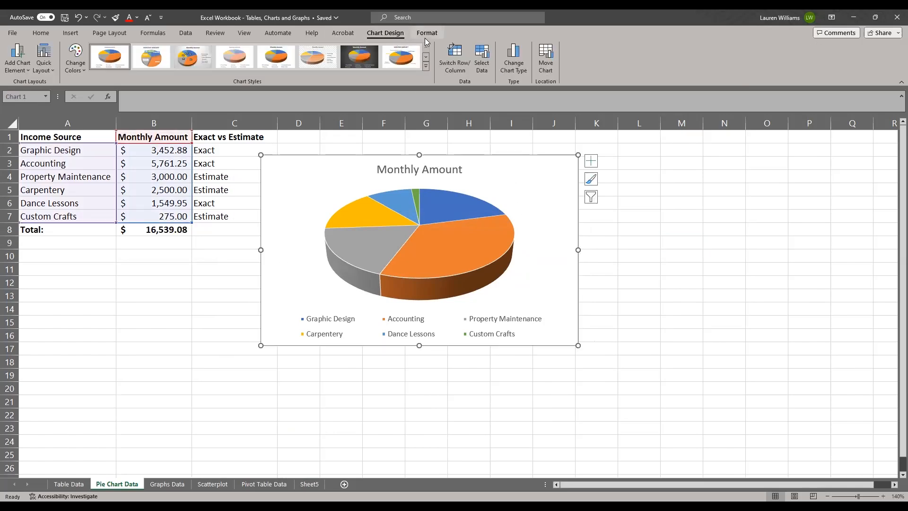
pyautogui.moveTo(472, 270)
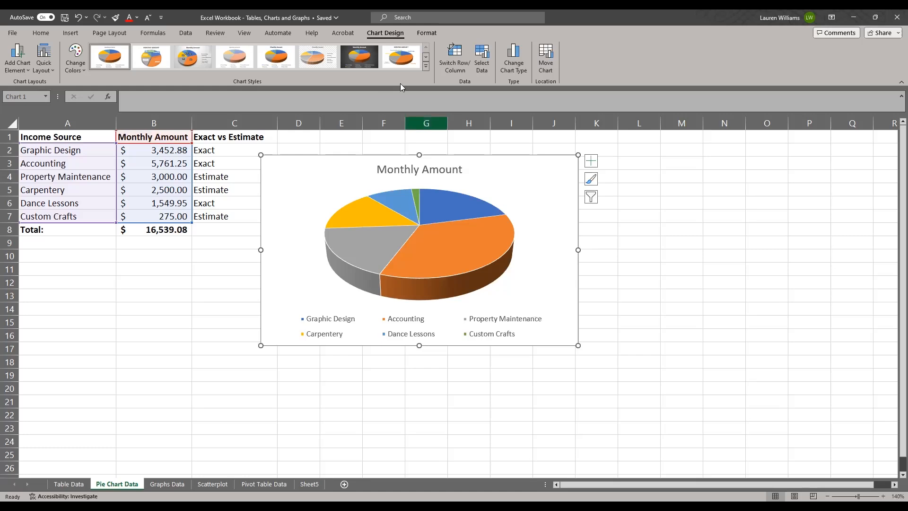
pyautogui.click(27, 72)
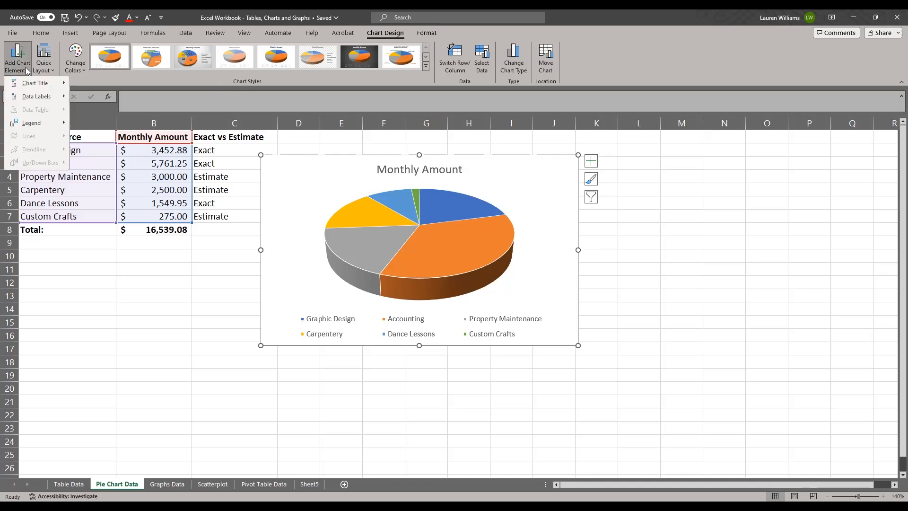
pyautogui.moveTo(29, 85)
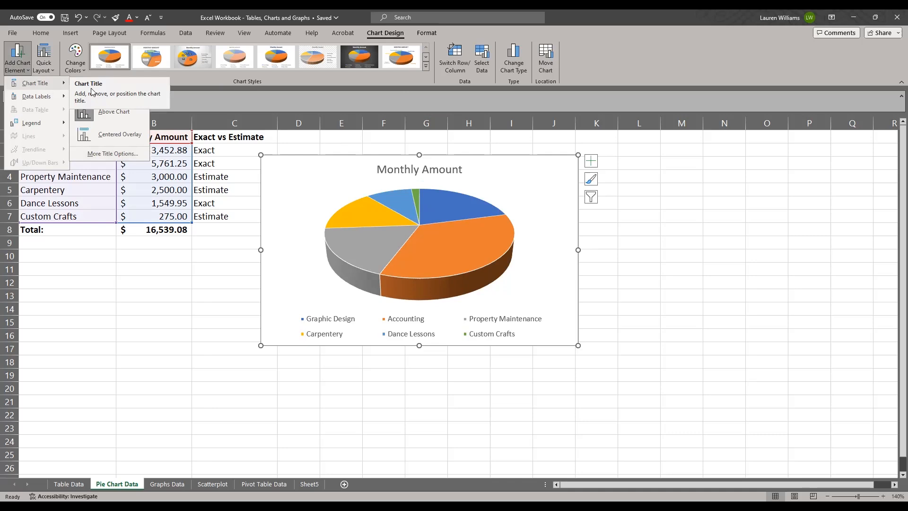
pyautogui.click(396, 168)
pyautogui.moveTo(463, 169); pyautogui.dragTo(376, 169)
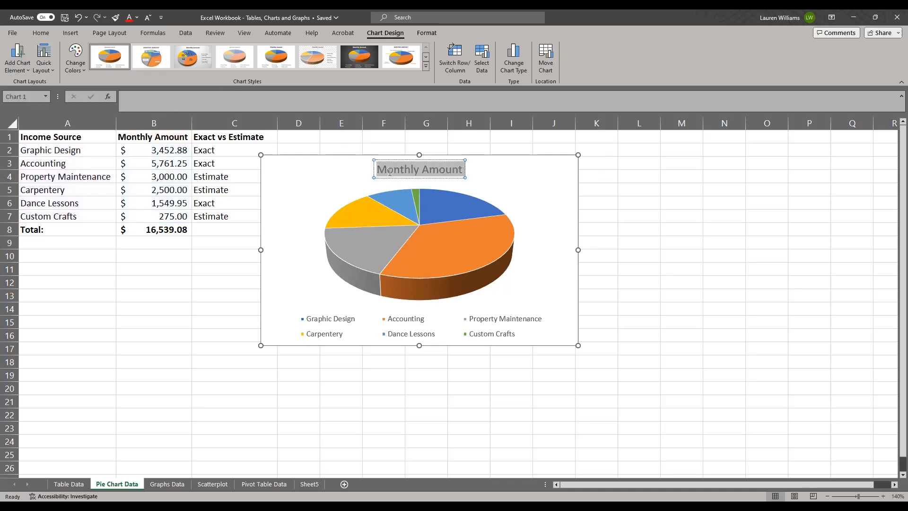
pyautogui.write('Monthly')
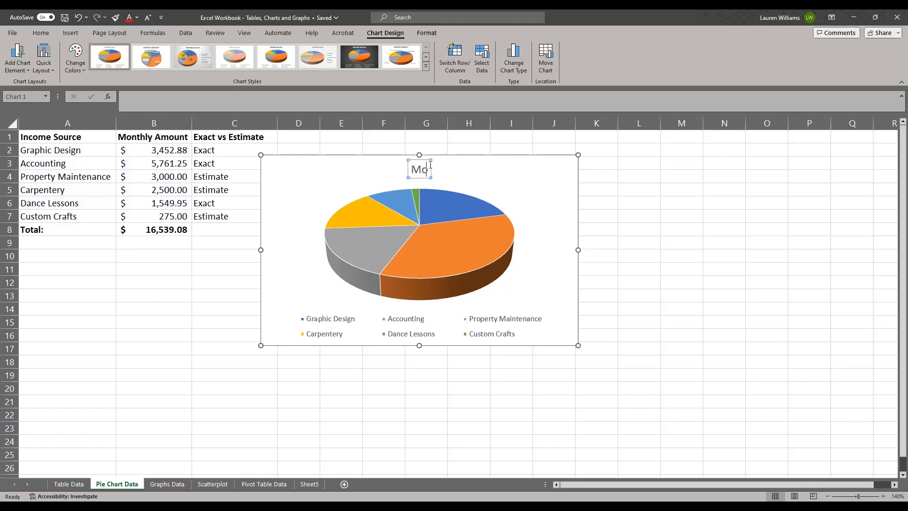
pyautogui.write('ly Income')
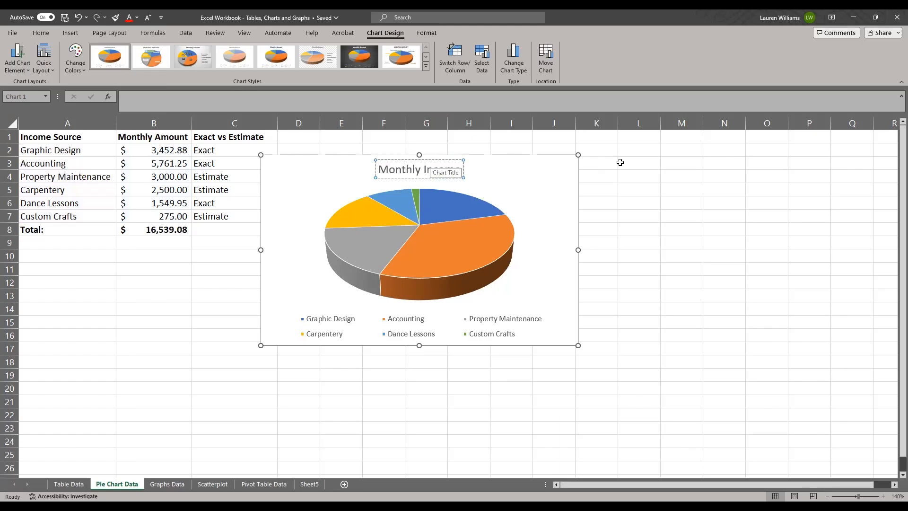
pyautogui.click(660, 219)
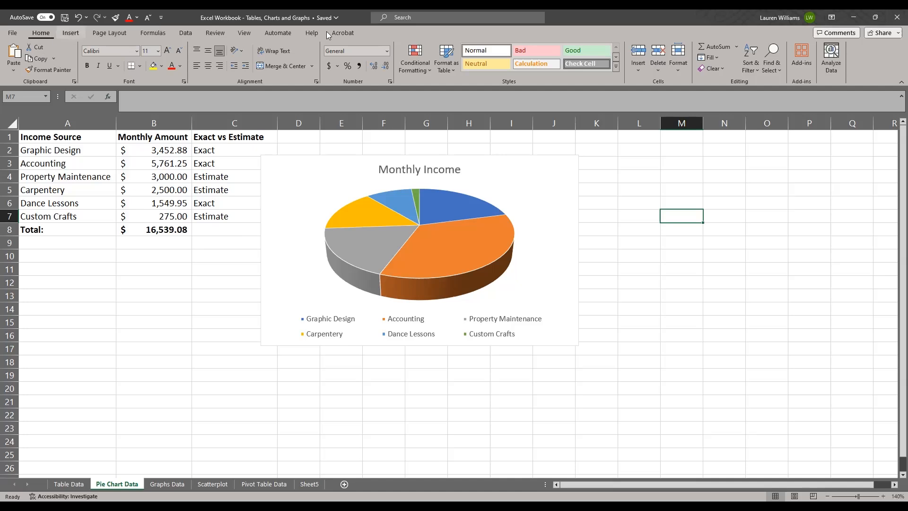
# Add data labels to the Monthly Income pie chart using the Best Fit position.
pyautogui.click(330, 176)
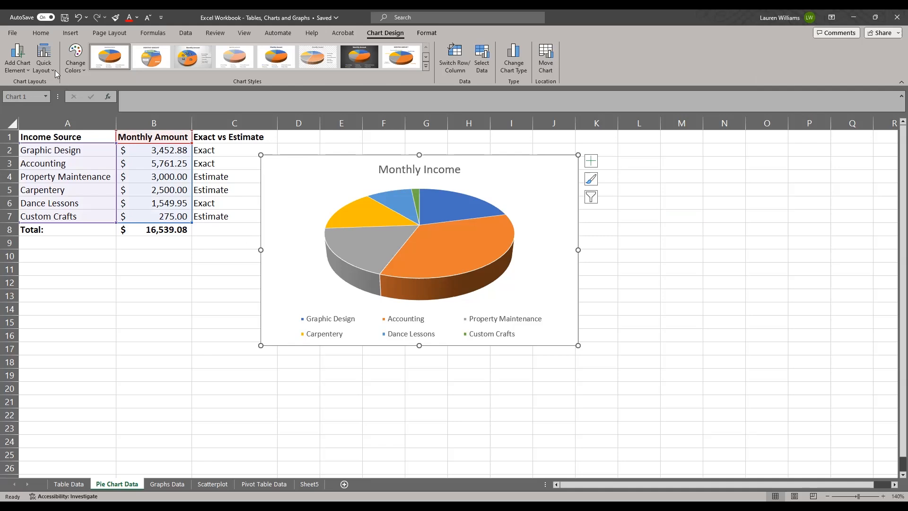
pyautogui.click(28, 71)
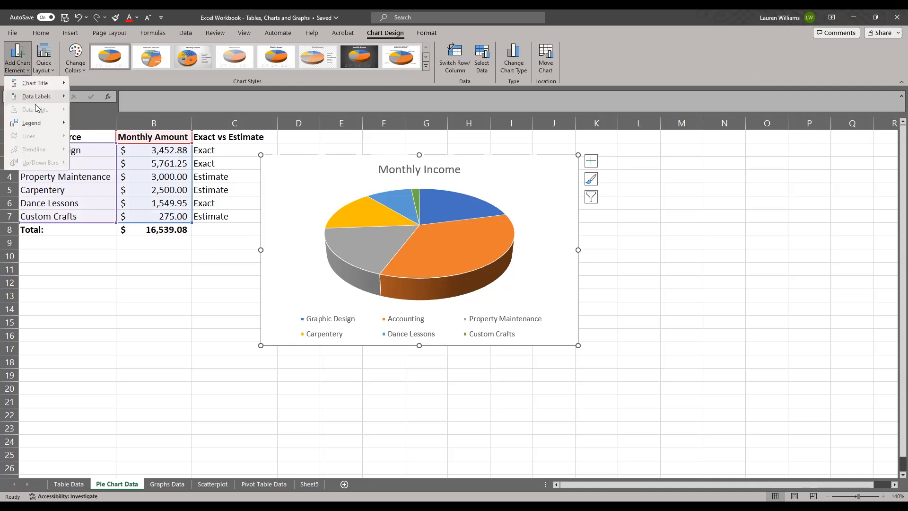
pyautogui.moveTo(40, 98)
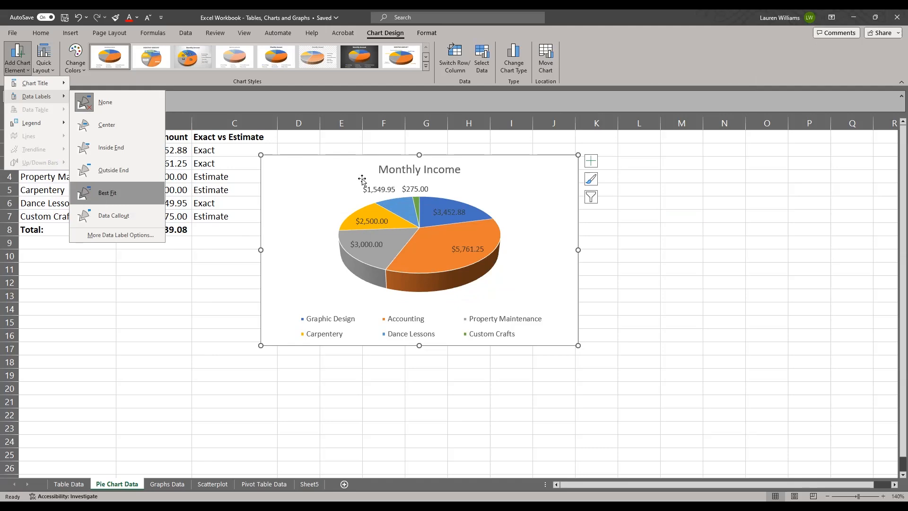
pyautogui.click(98, 197)
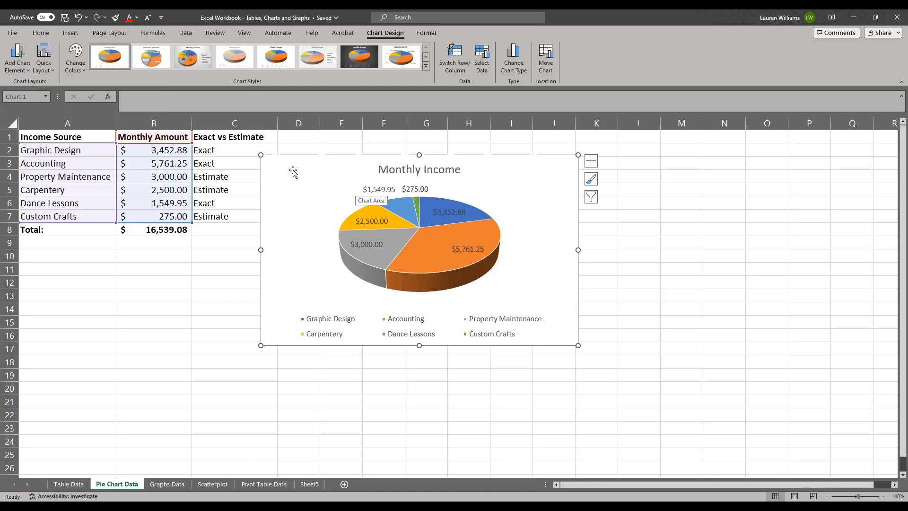
# Set the pie chart's legend position to Right.
pyautogui.click(23, 70)
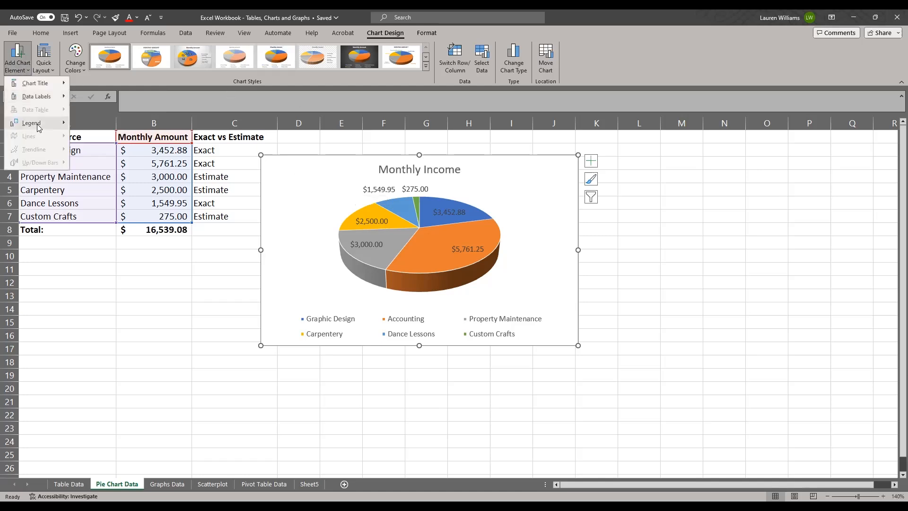
pyautogui.moveTo(39, 127)
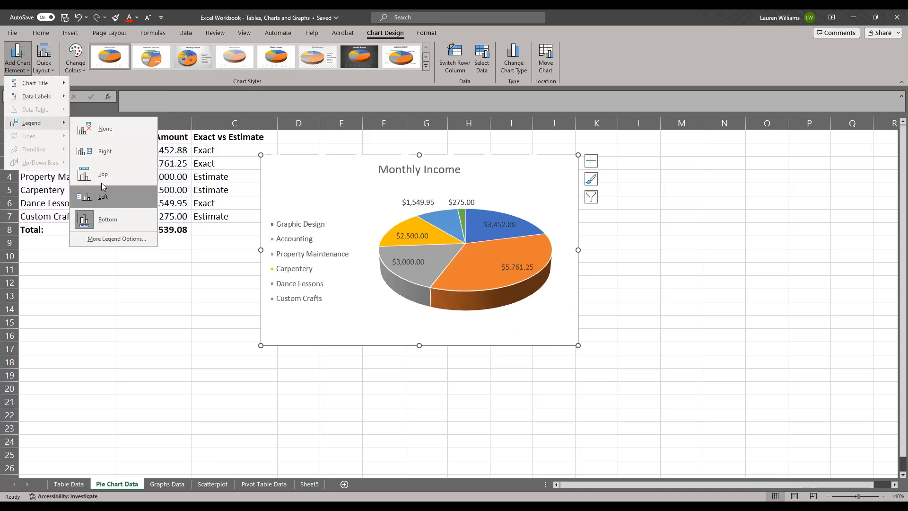
pyautogui.click(100, 157)
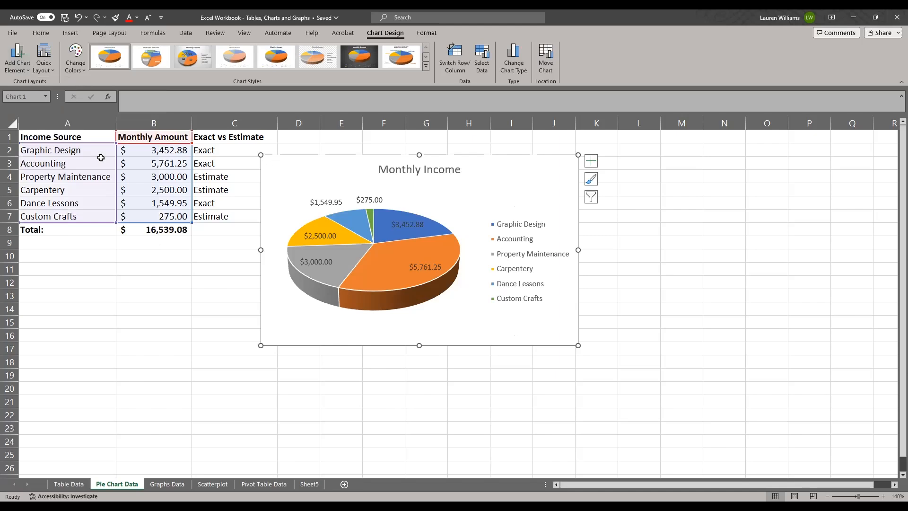
# Try the textured grey chart style, and apply the style with an all-caps title and coloured labels around the pie.
pyautogui.click(132, 129)
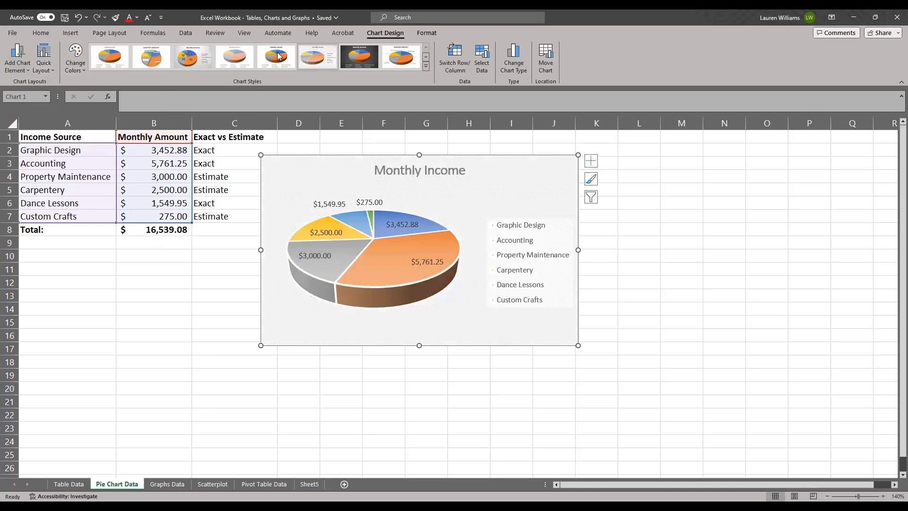
pyautogui.click(208, 58)
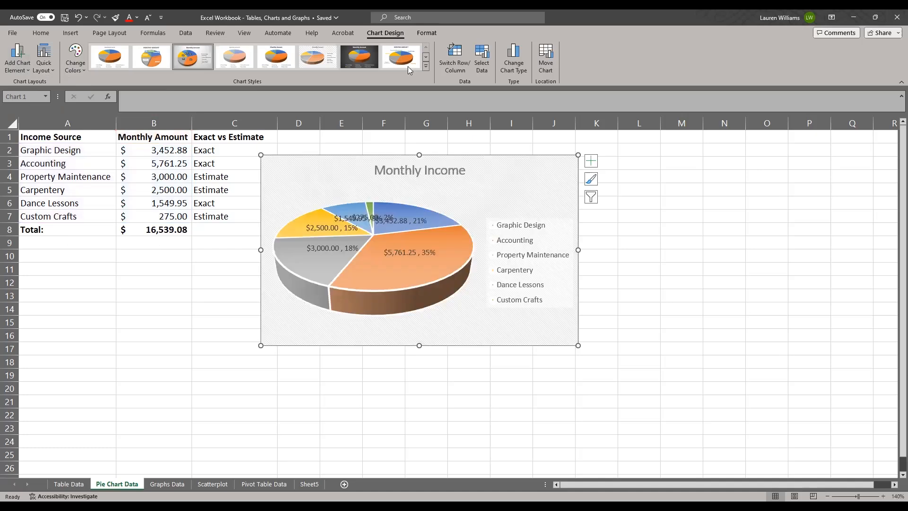
pyautogui.click(401, 57)
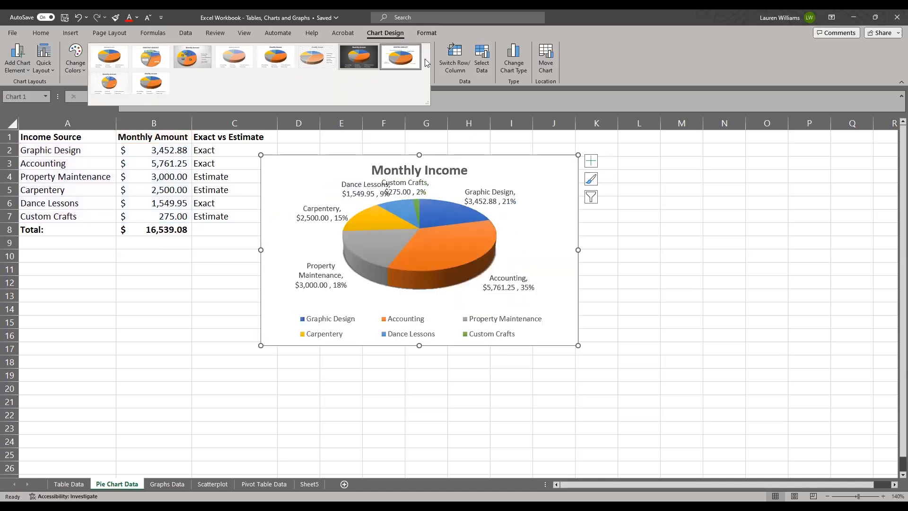
# Recolour the pie slices with the orange, gold and green palette and preview the quick layouts without applying one.
pyautogui.click(75, 59)
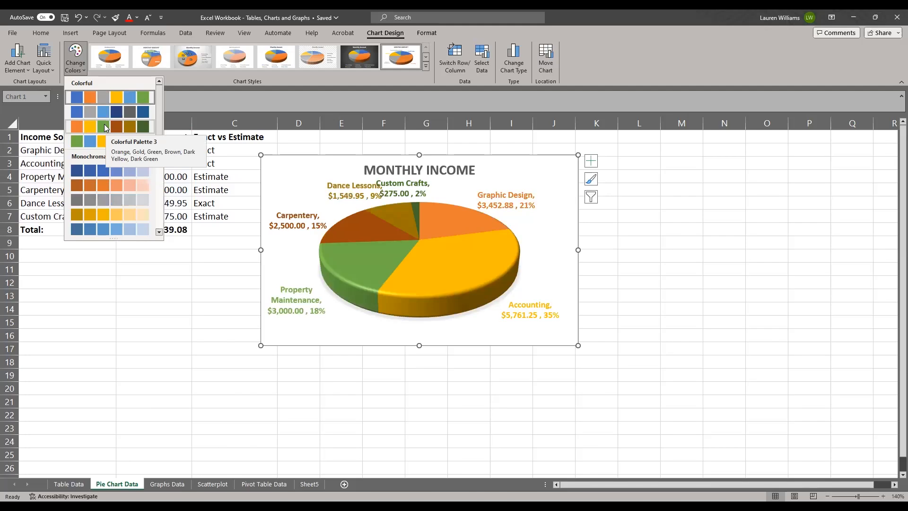
pyautogui.click(45, 70)
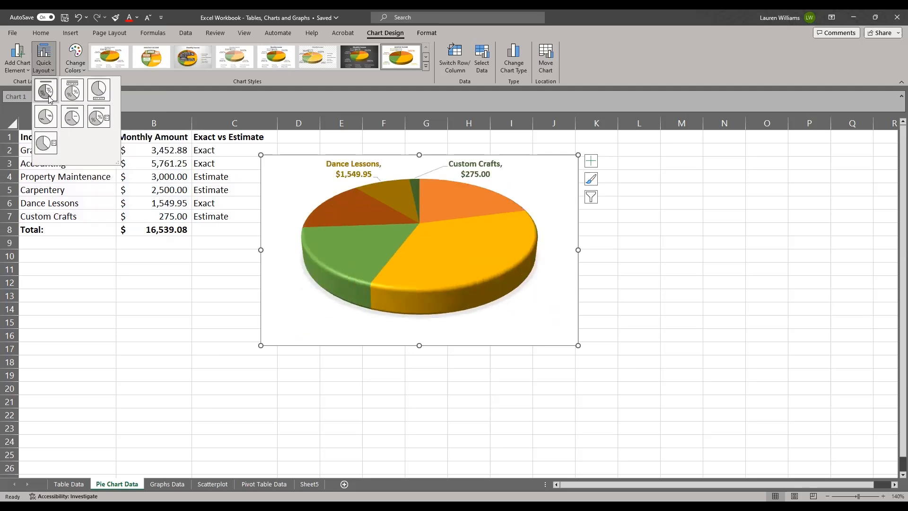
pyautogui.click(54, 67)
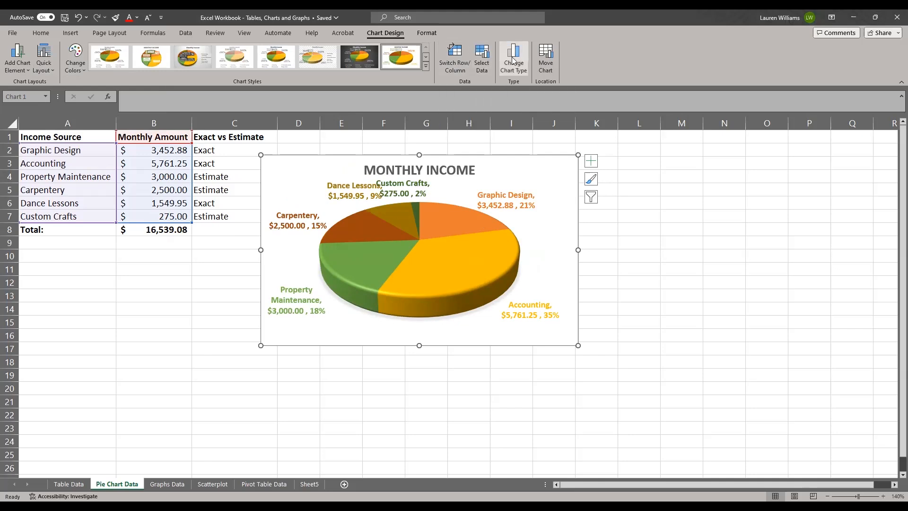
# Move the Monthly Income pie chart to its own new sheet, keeping the suggested sheet name.
pyautogui.click(544, 64)
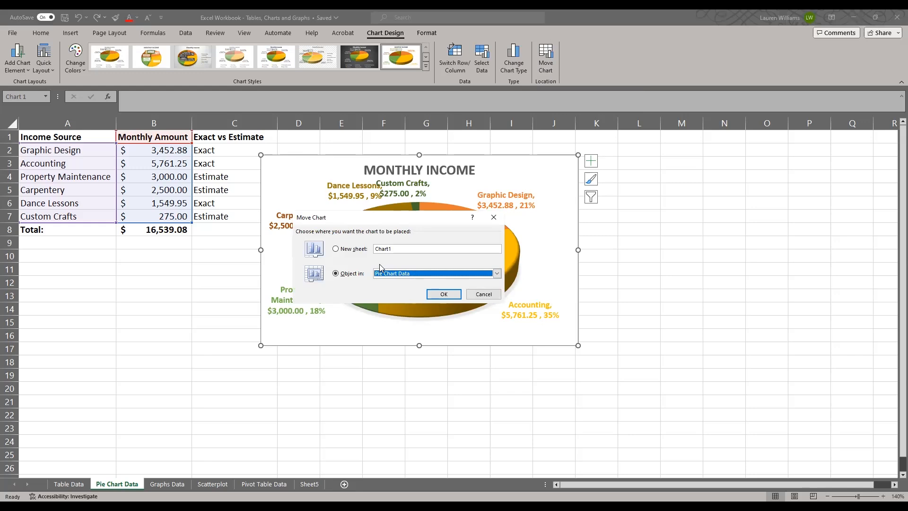
pyautogui.click(344, 254)
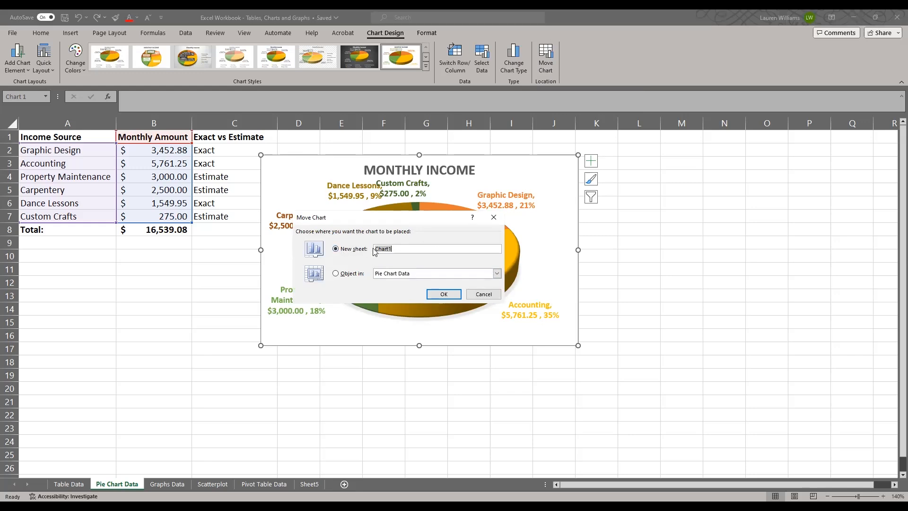
pyautogui.click(442, 294)
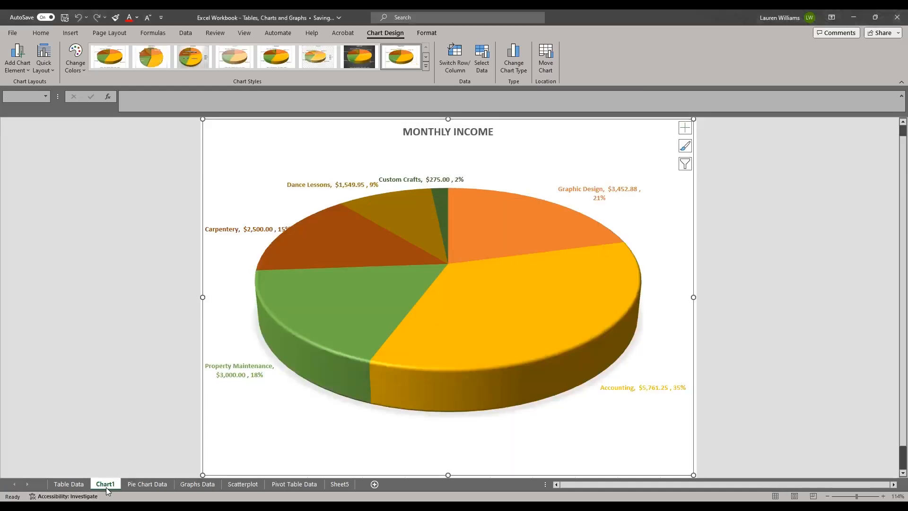
# Compare the pie chart's own sheet with the Pie Chart Data sheet holding its source figures.
pyautogui.rightClick(104, 487)
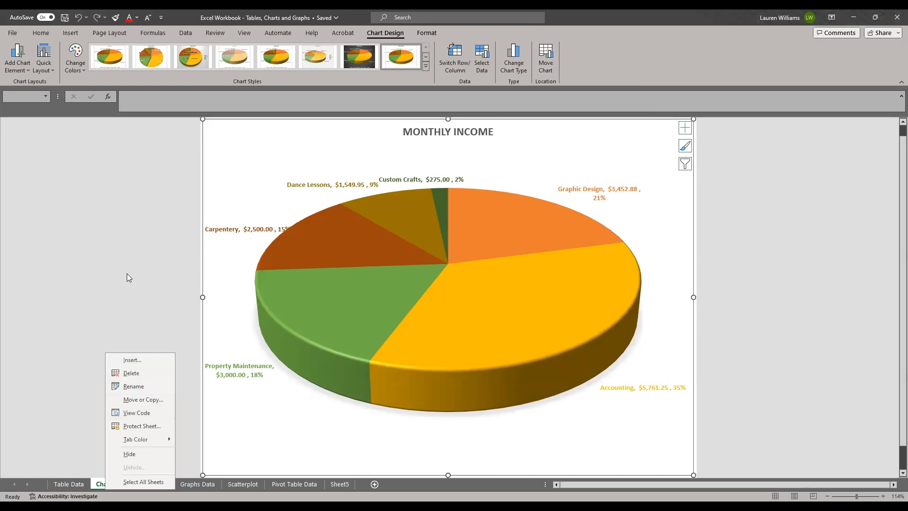
pyautogui.click(456, 149)
pyautogui.click(140, 486)
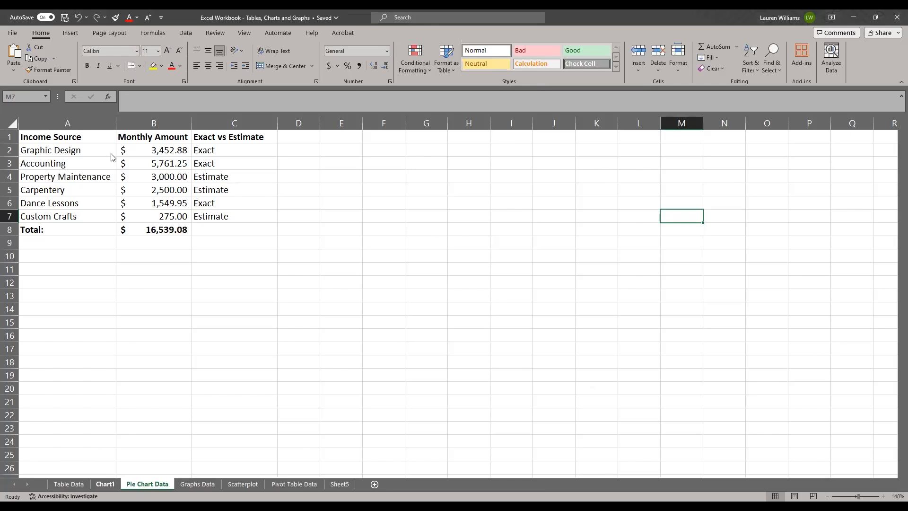
pyautogui.click(78, 18)
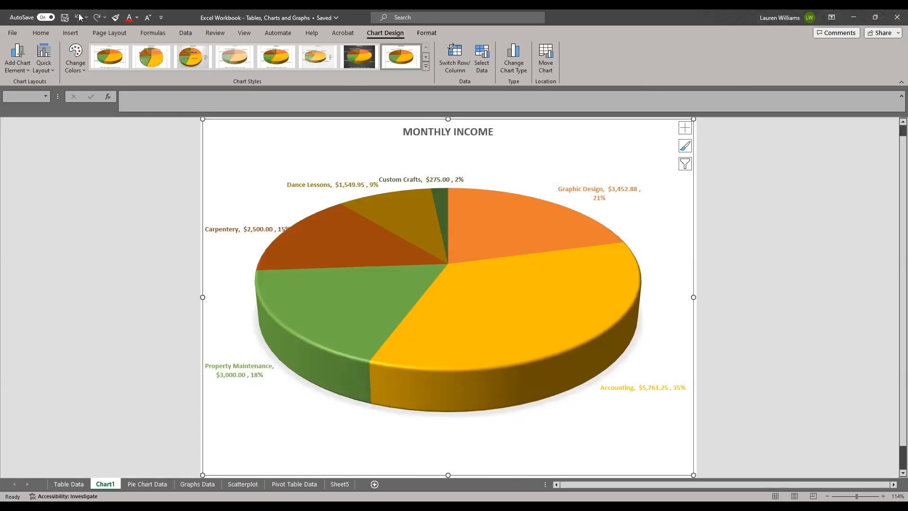
pyautogui.click(129, 485)
pyautogui.click(105, 484)
# On the Graphs Data sheet, delete the existing revenue line chart and the column chart below it.
pyautogui.click(206, 484)
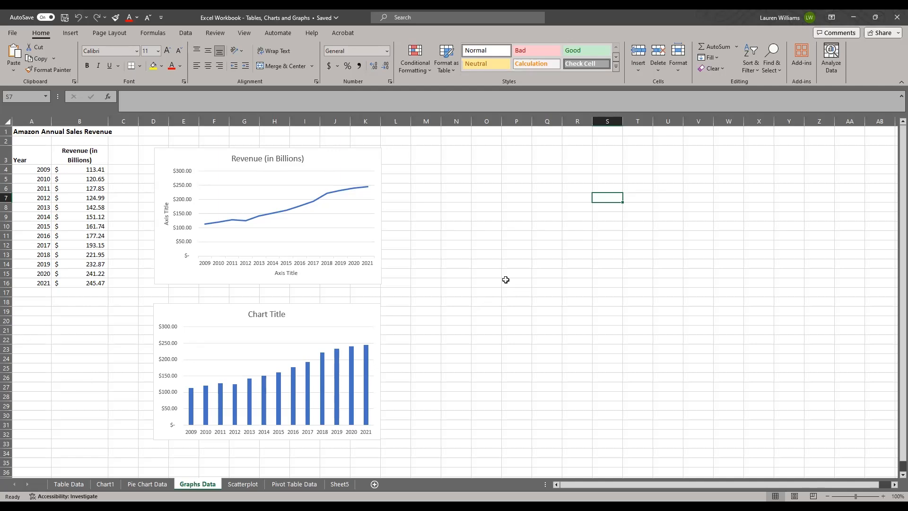
pyautogui.click(484, 275)
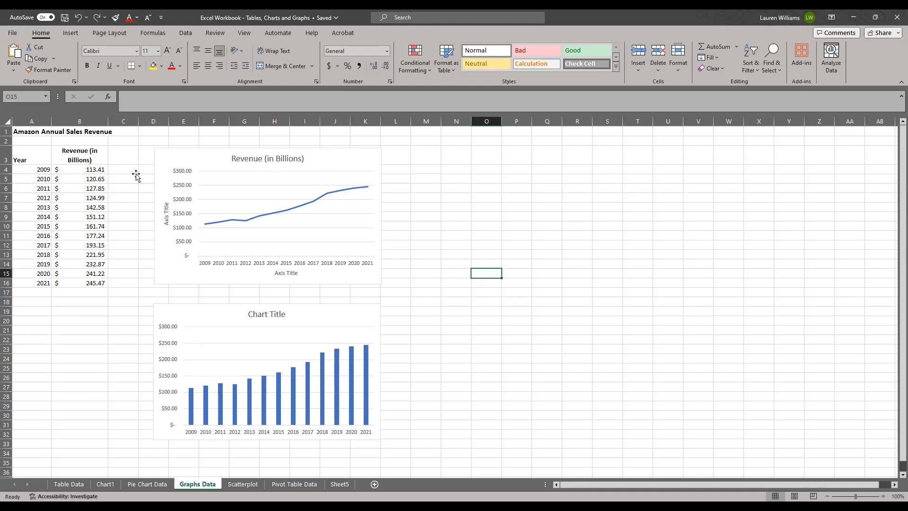
pyautogui.moveTo(20, 154); pyautogui.dragTo(69, 287)
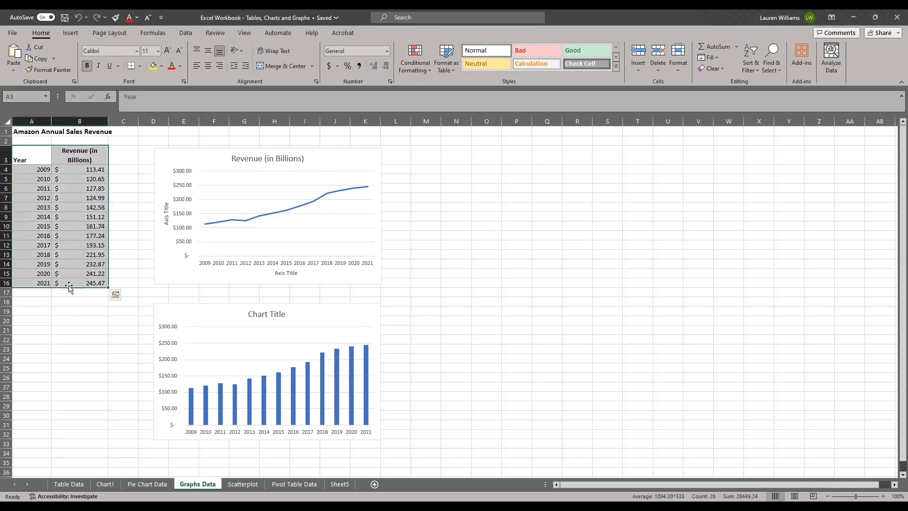
pyautogui.click(577, 198)
pyautogui.click(334, 165)
pyautogui.press('Delete')
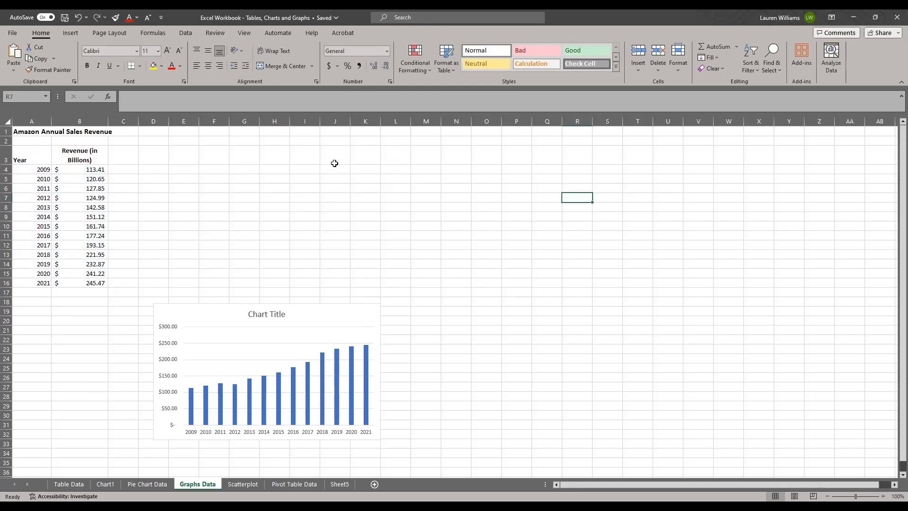
pyautogui.click(306, 315)
pyautogui.press('Delete')
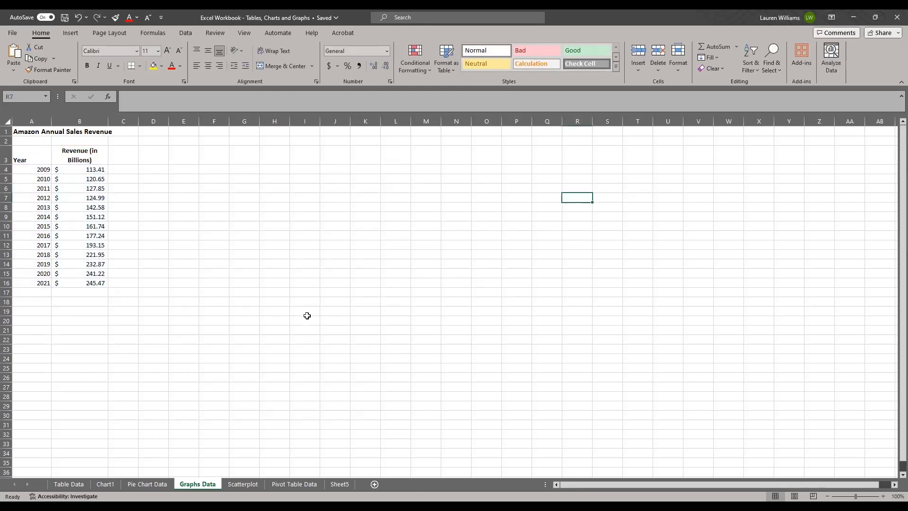
# Insert the recommended Line chart for the yearly revenue in A3:B16, and place it enlarged beside the data.
pyautogui.moveTo(22, 156); pyautogui.dragTo(65, 283)
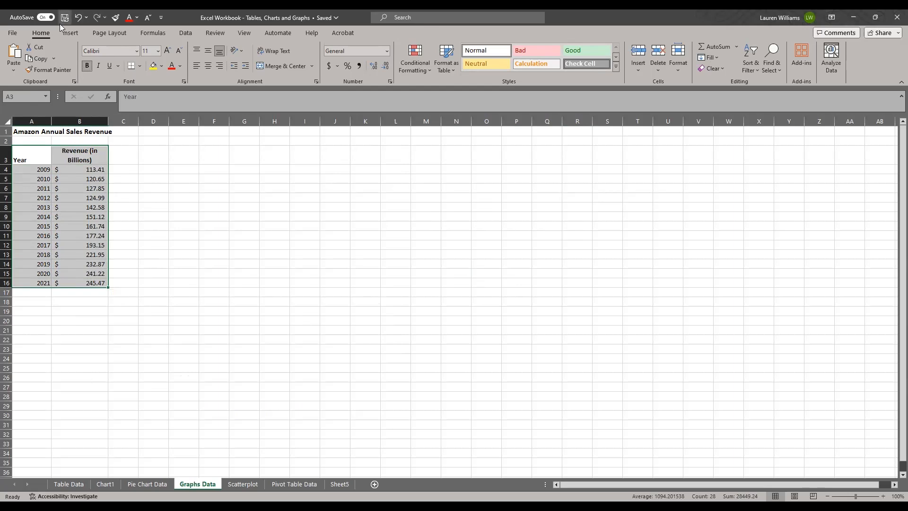
pyautogui.click(71, 33)
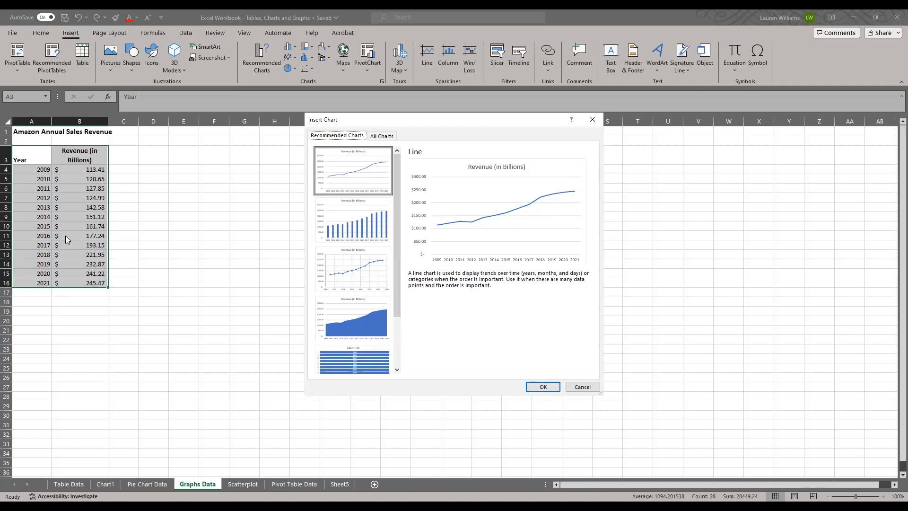
pyautogui.click(365, 175)
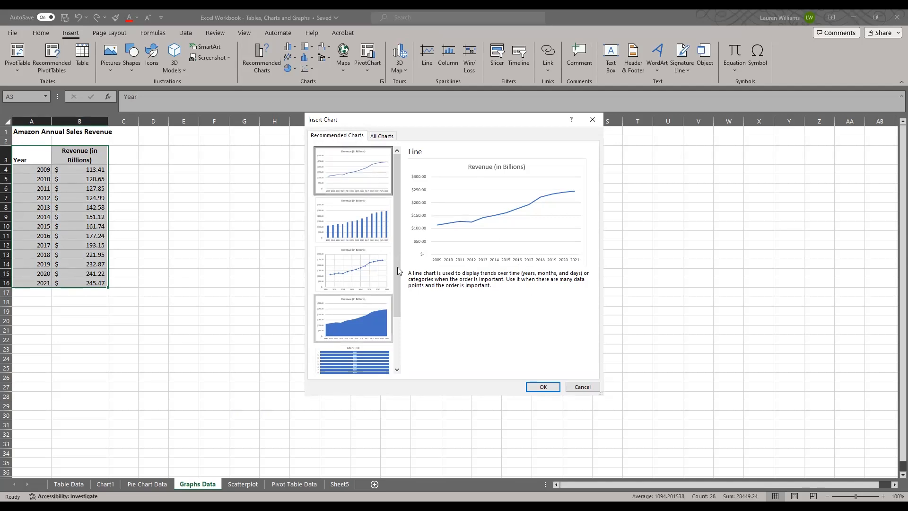
pyautogui.click(542, 388)
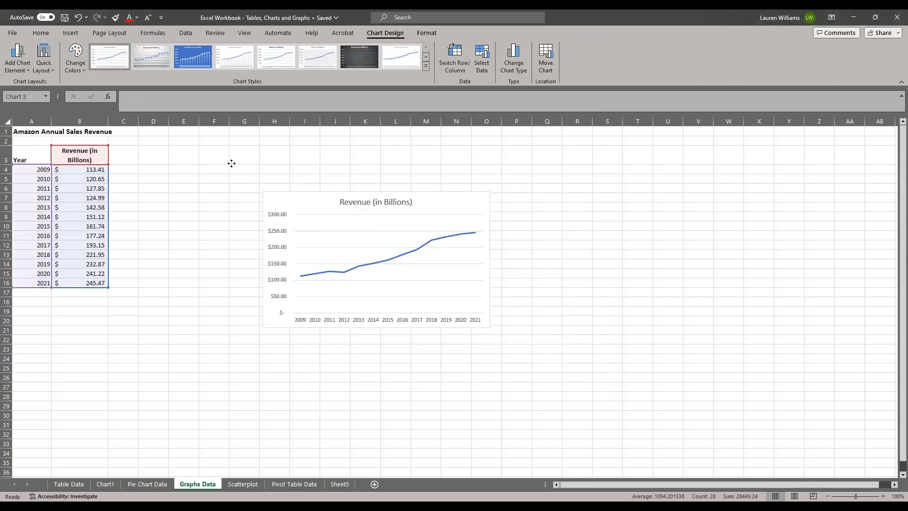
pyautogui.moveTo(231, 163); pyautogui.dragTo(231, 163)
pyautogui.moveTo(411, 293); pyautogui.dragTo(479, 330)
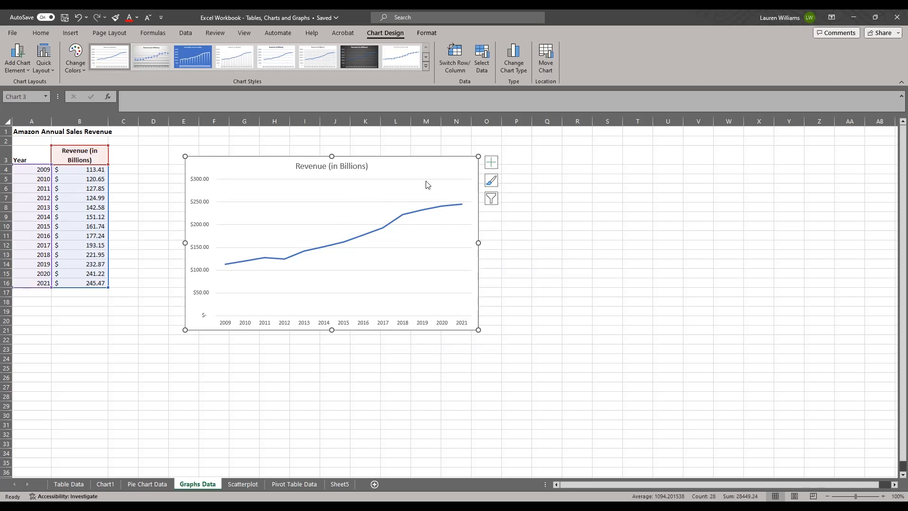
# Delete the newly inserted revenue line chart from the Graphs Data sheet.
pyautogui.press('Escape')
pyautogui.click(275, 173)
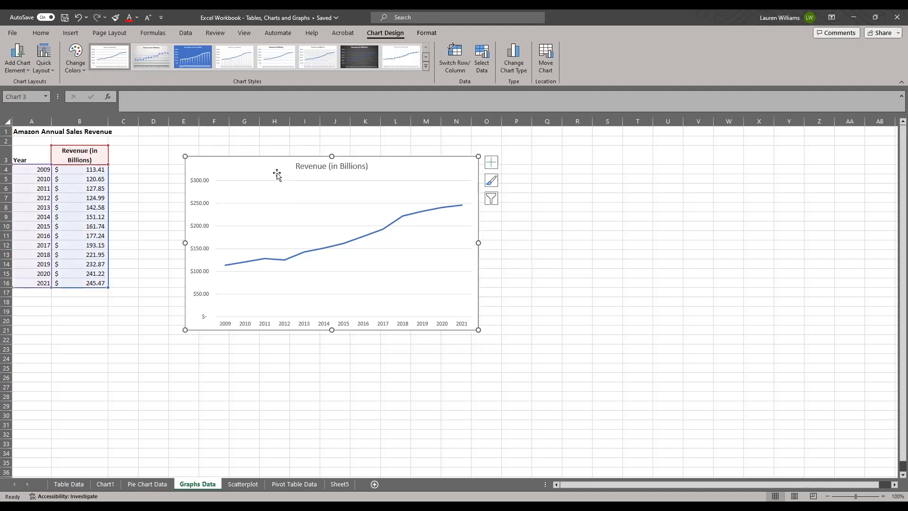
pyautogui.press('Delete')
# Insert the recommended Clustered Column chart for the yearly revenue in A3:B16.
pyautogui.click(44, 153)
pyautogui.moveTo(83, 159); pyautogui.dragTo(81, 284)
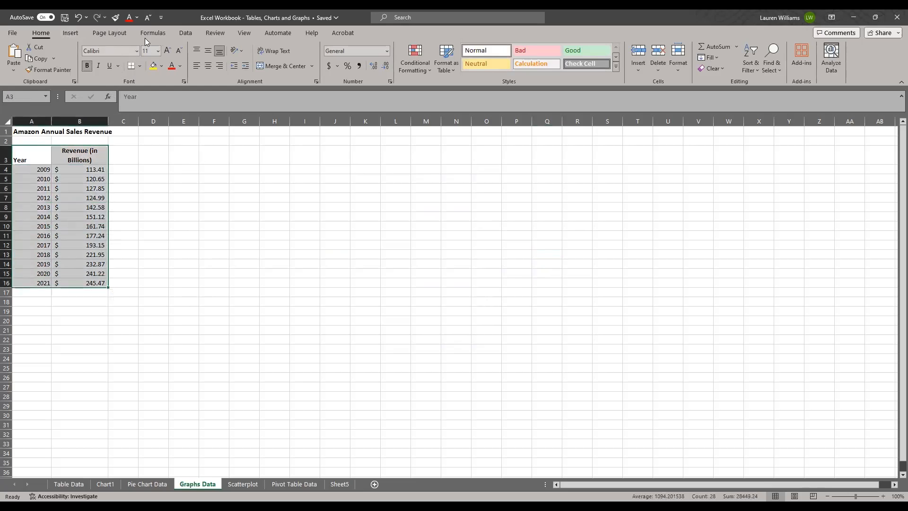
pyautogui.click(73, 32)
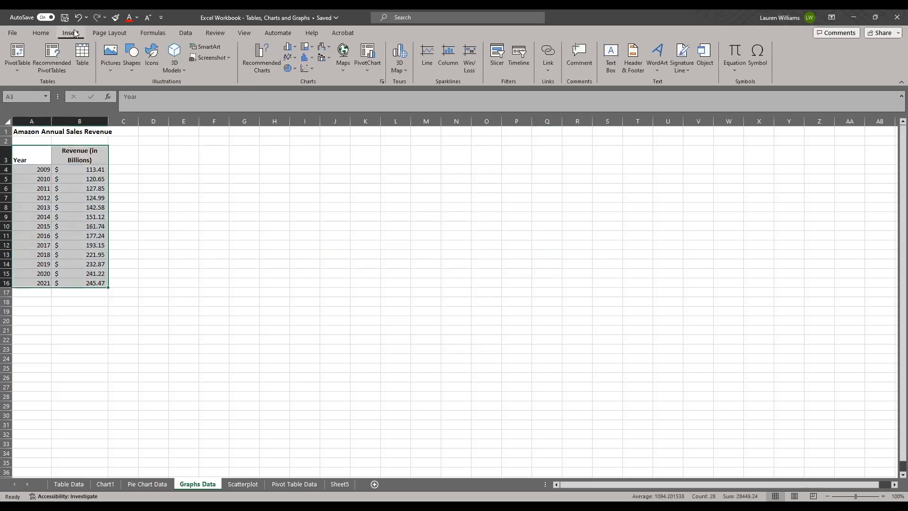
pyautogui.click(268, 60)
pyautogui.click(354, 217)
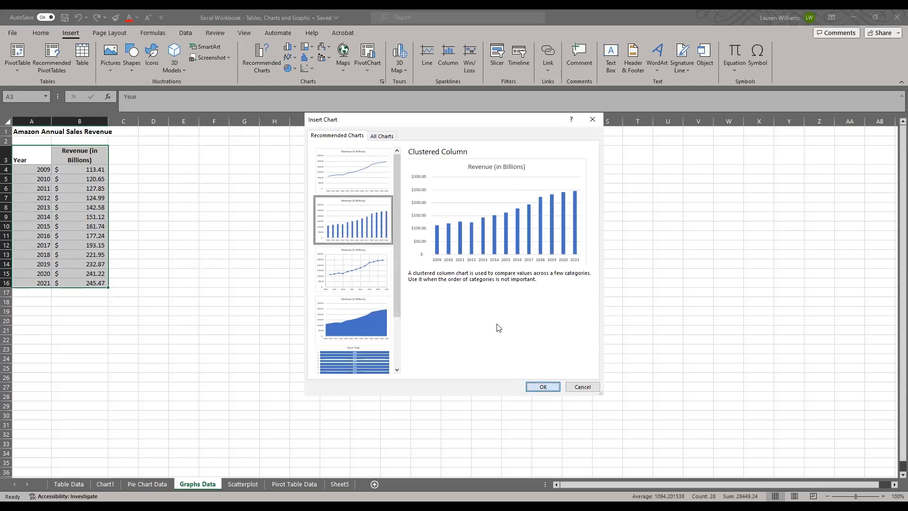
# Move the column chart beside the revenue data and enlarge it to span about D3 to Q24.
pyautogui.moveTo(341, 235); pyautogui.dragTo(204, 173)
pyautogui.moveTo(428, 310); pyautogui.dragTo(619, 382)
pyautogui.moveTo(377, 211); pyautogui.dragTo(329, 191)
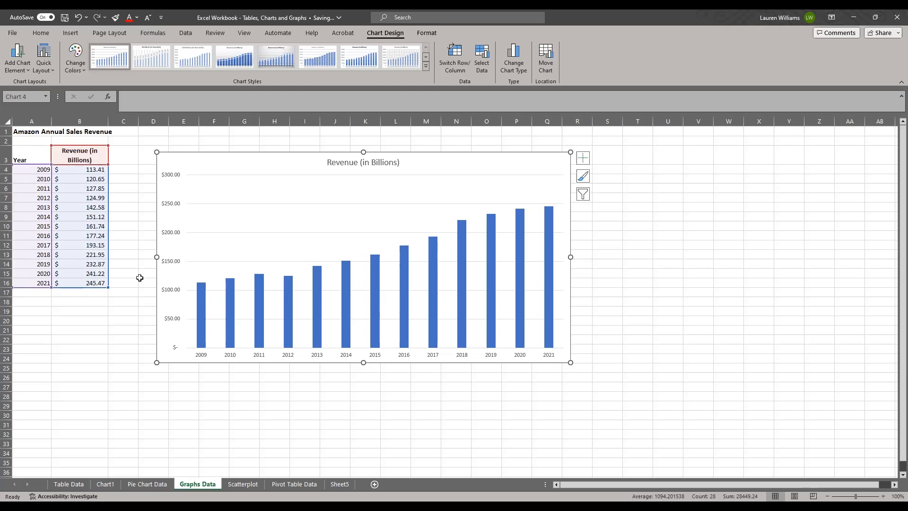
pyautogui.click(78, 410)
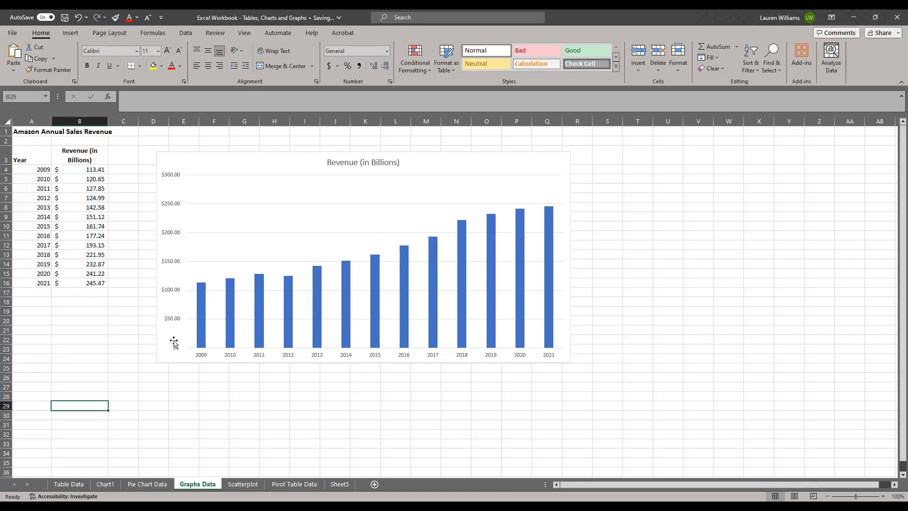
# On the Scatterplot sheet, delete the existing scatter chart and the stacked column chart.
pyautogui.click(242, 484)
pyautogui.click(557, 356)
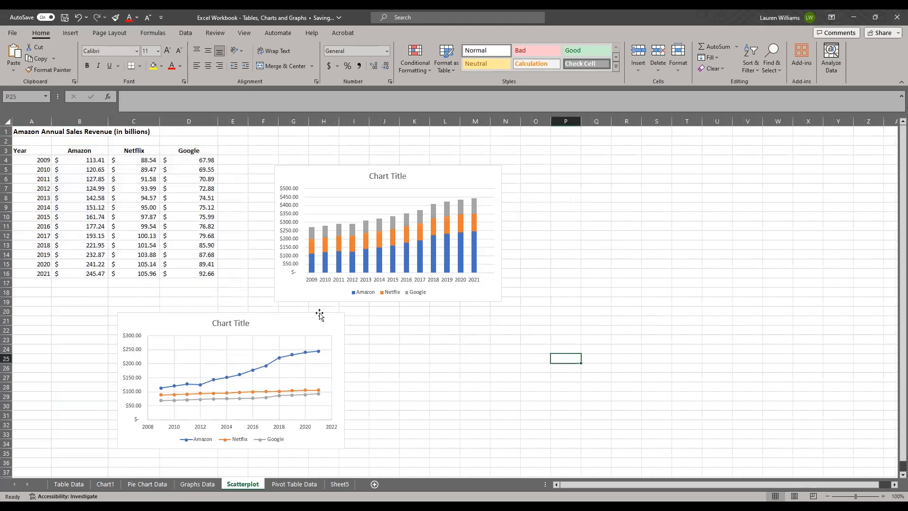
pyautogui.click(179, 334)
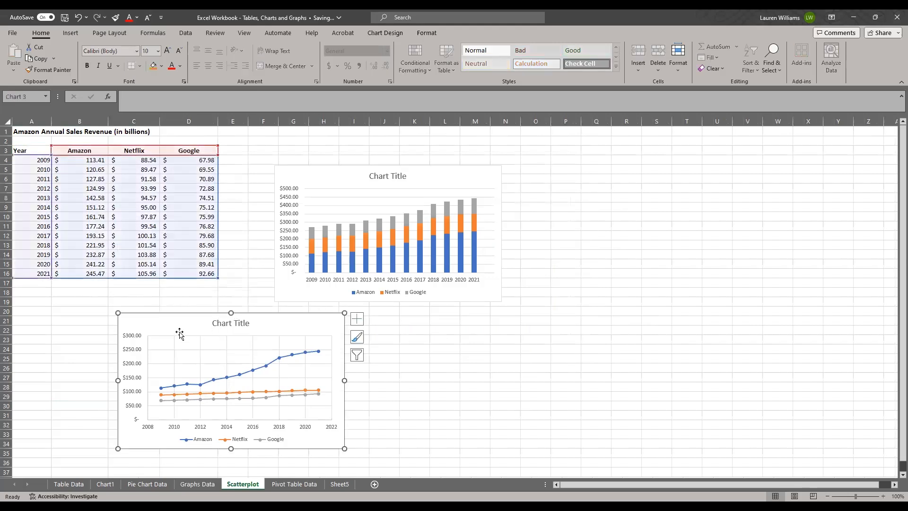
pyautogui.press('Delete')
pyautogui.click(333, 175)
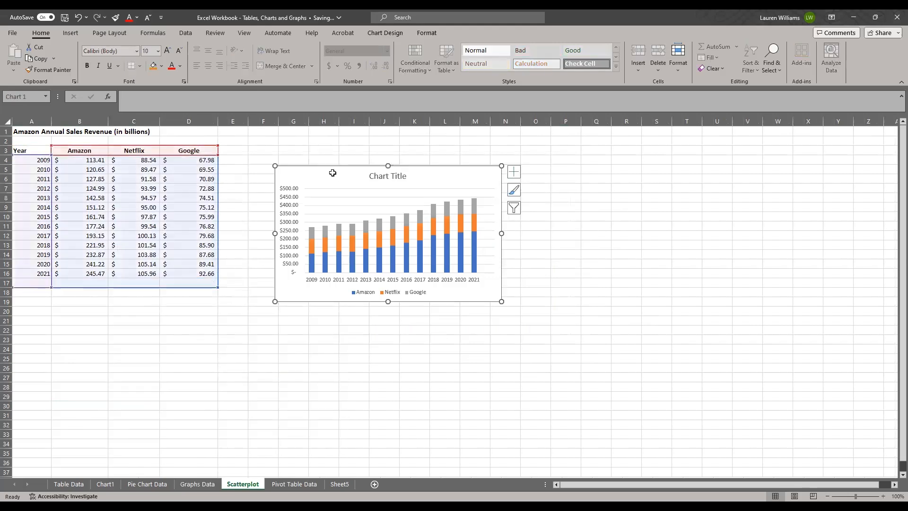
pyautogui.press('Delete')
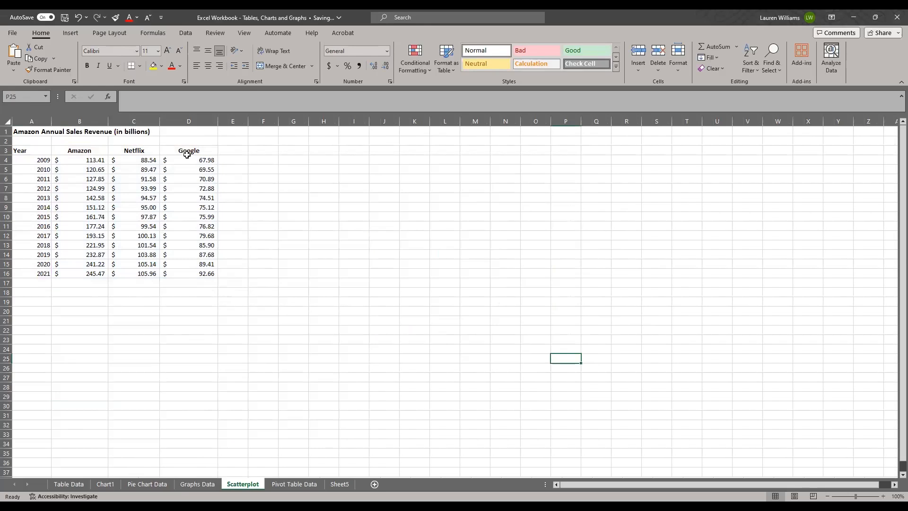
# Insert the recommended Stacked Area chart for A3:D16, and enlarge it beside the table to span about columns E to P.
pyautogui.moveTo(35, 151); pyautogui.dragTo(183, 274)
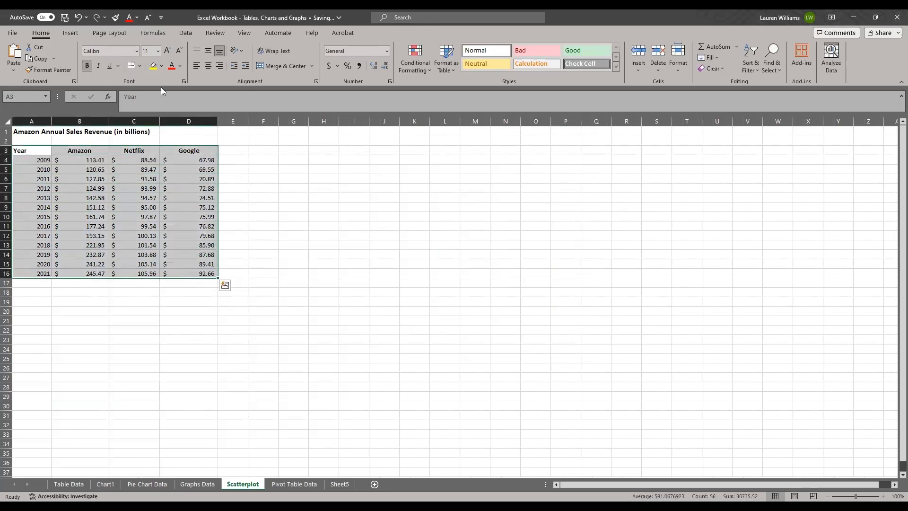
pyautogui.click(74, 33)
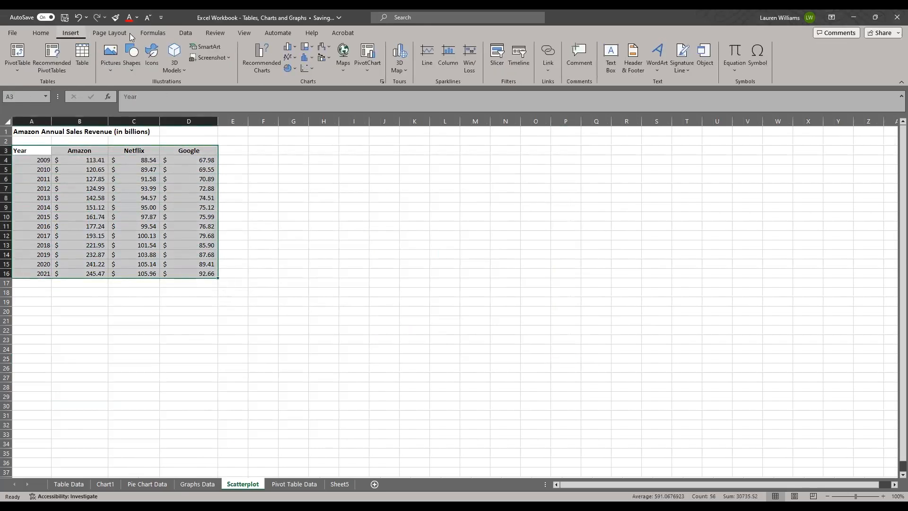
pyautogui.click(263, 58)
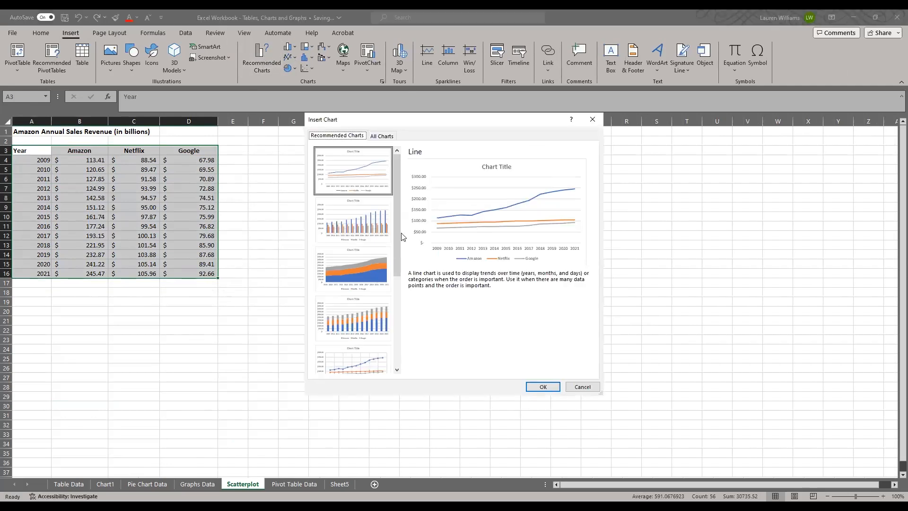
pyautogui.click(357, 271)
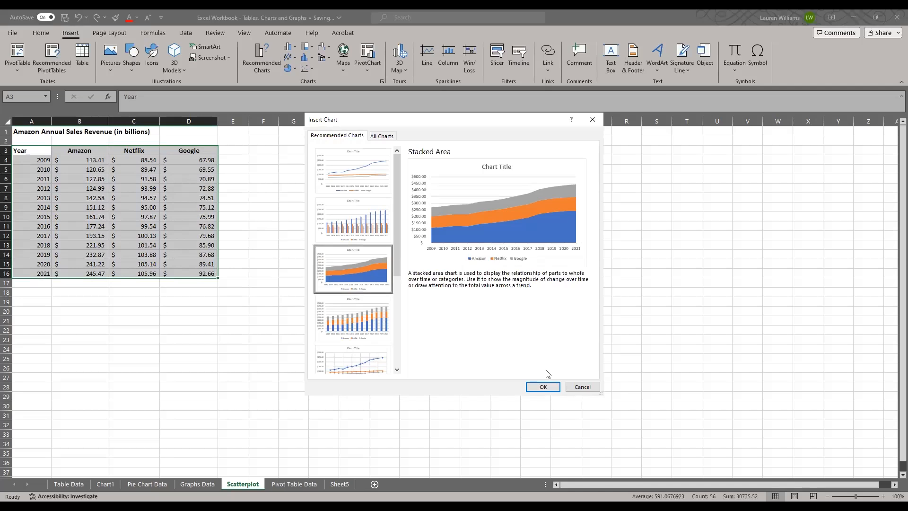
pyautogui.click(542, 388)
pyautogui.moveTo(342, 234); pyautogui.dragTo(241, 154)
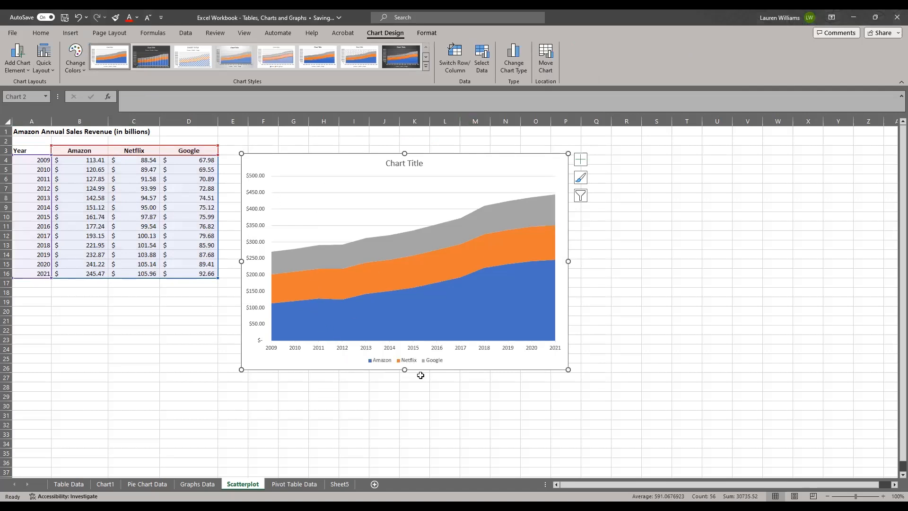
pyautogui.moveTo(404, 369); pyautogui.dragTo(404, 401)
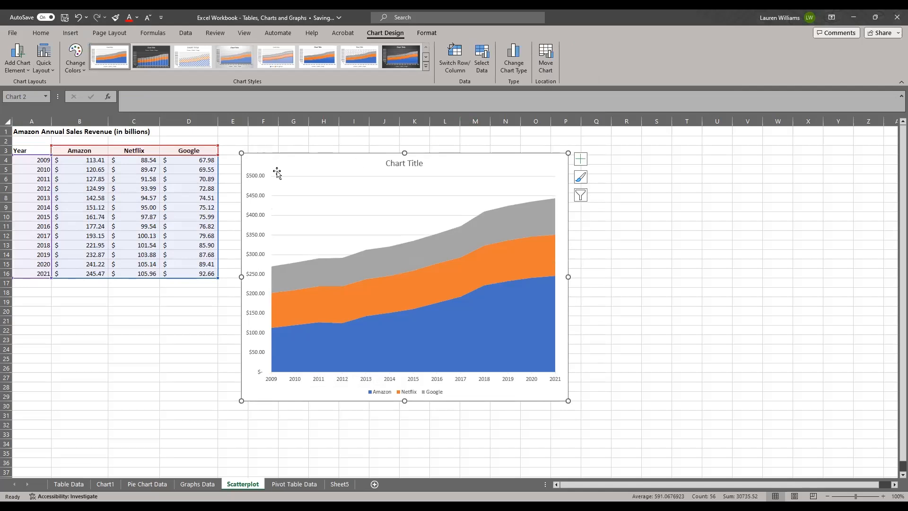
# Try the dark chart style on the stacked area chart, and apply the light grey gradient style with a bold title.
pyautogui.click(149, 53)
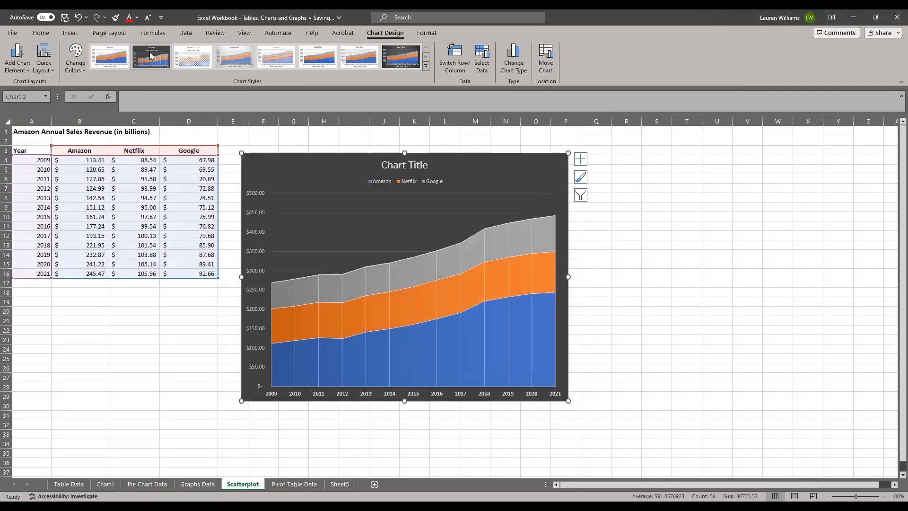
pyautogui.click(242, 53)
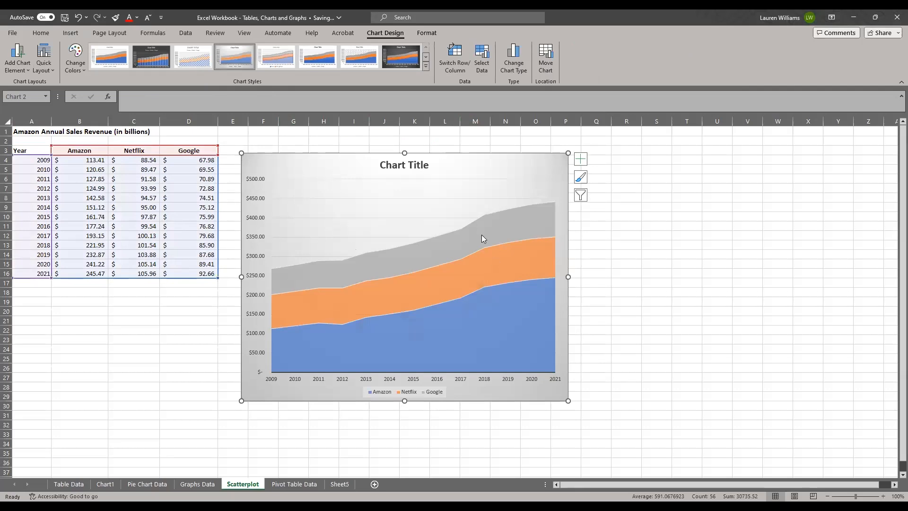
# Hide the axes of the stacked area chart through its chart elements.
pyautogui.click(584, 165)
pyautogui.click(582, 164)
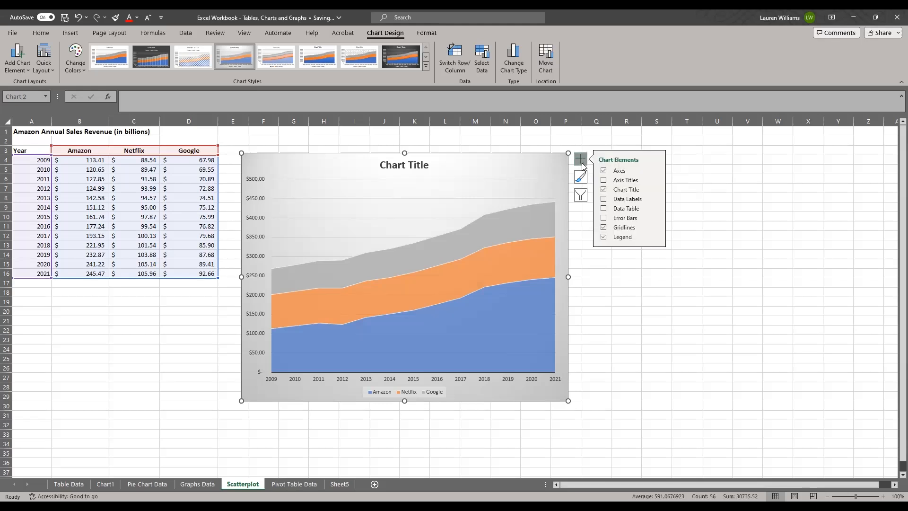
pyautogui.click(607, 181)
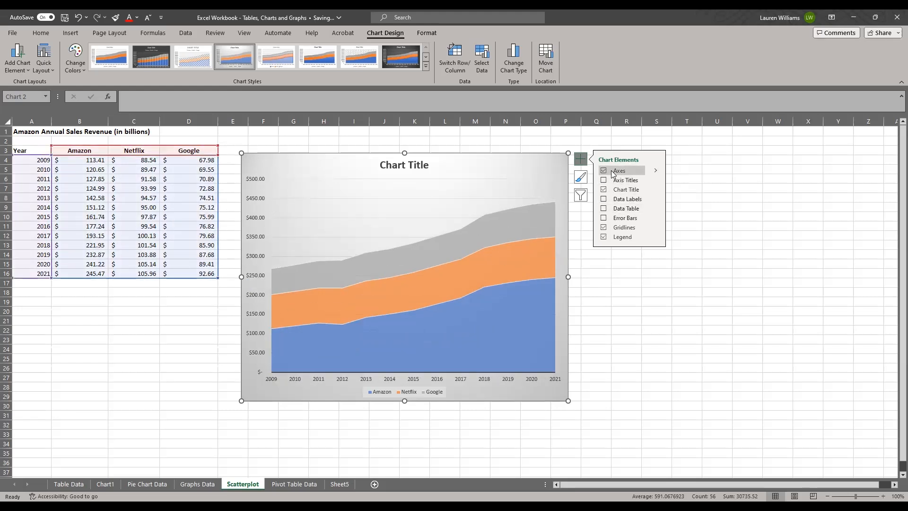
pyautogui.click(614, 174)
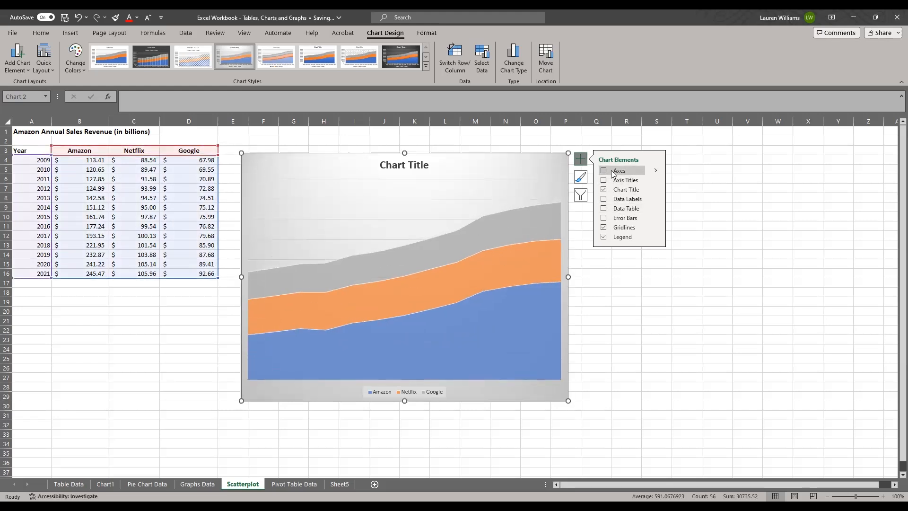
# Turn the axes of the stacked area chart back on and add axis titles.
pyautogui.click(613, 174)
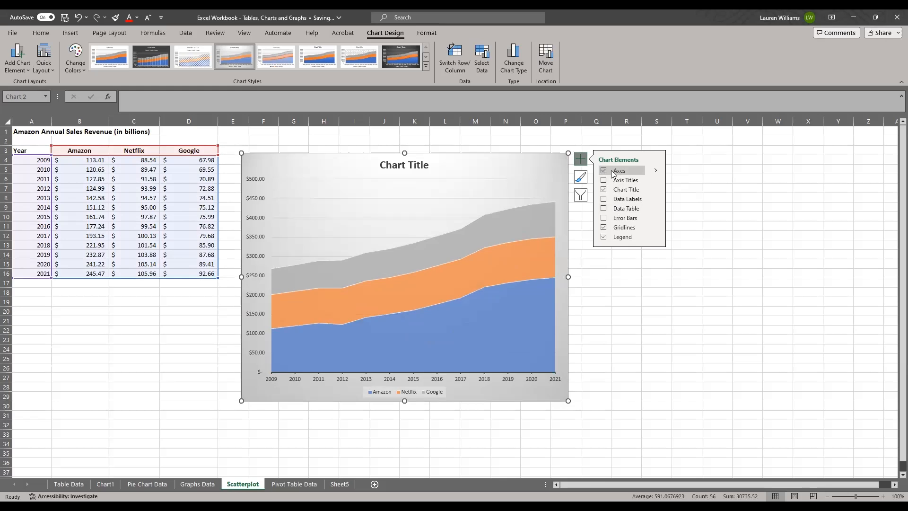
pyautogui.click(612, 182)
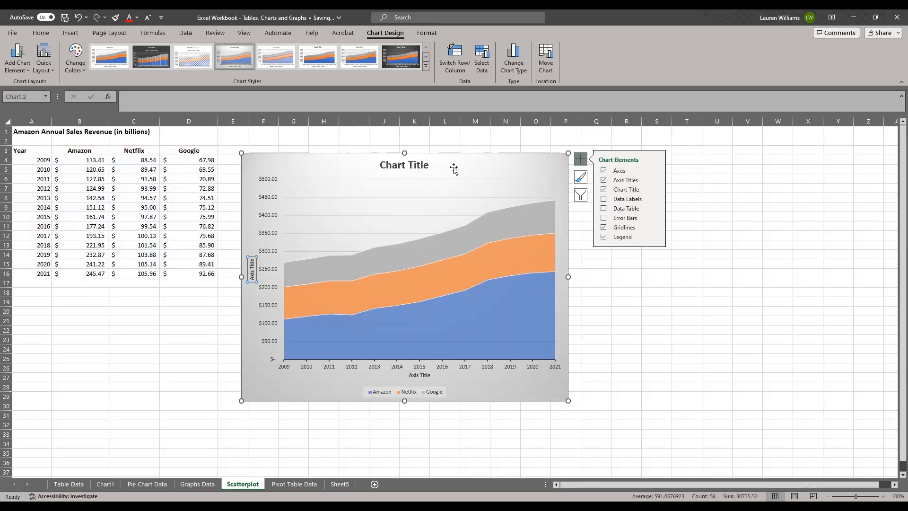
# Try toggling the data labels, data table, gridlines and legend of the stacked area chart on and off.
pyautogui.click(604, 201)
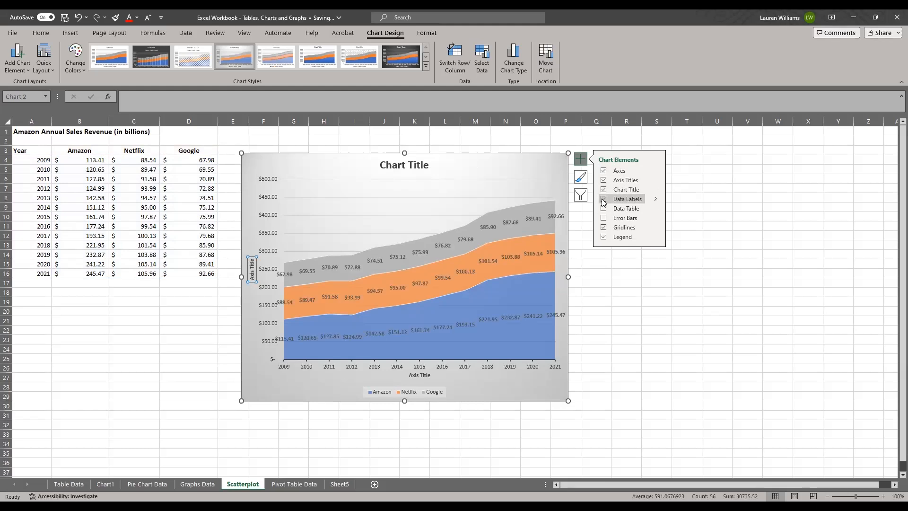
pyautogui.click(603, 201)
pyautogui.click(604, 209)
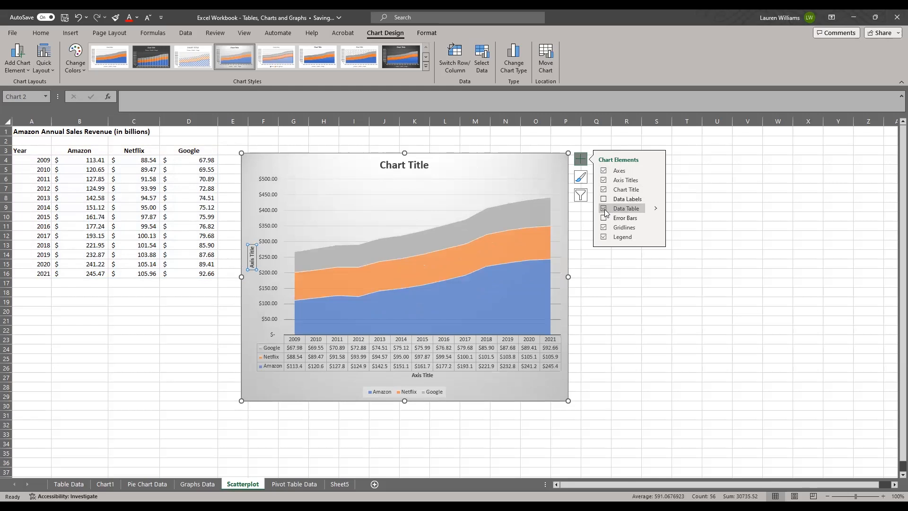
pyautogui.click(604, 209)
pyautogui.click(604, 227)
pyautogui.click(606, 229)
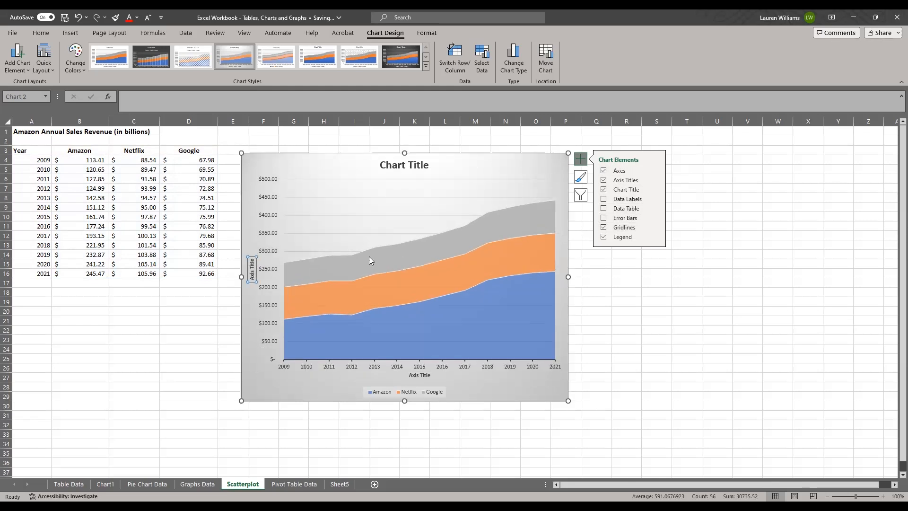
pyautogui.click(604, 237)
pyautogui.click(604, 237)
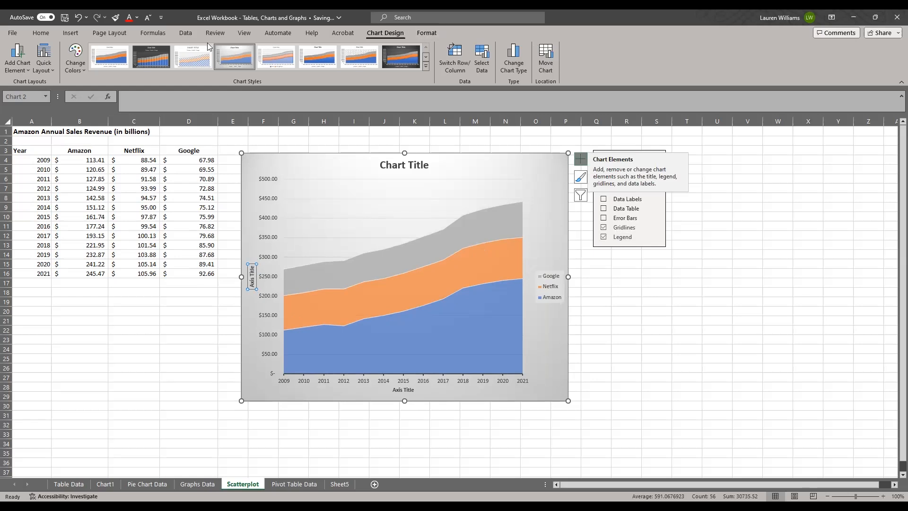
# Apply the dark gradient chart style, the last one in the styles list, to the stacked area chart.
pyautogui.click(580, 159)
pyautogui.click(581, 178)
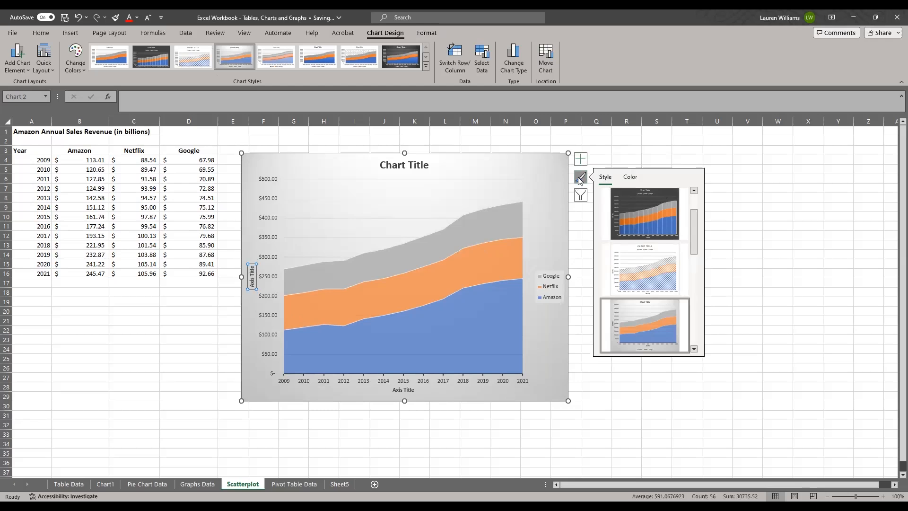
pyautogui.scroll(2, 688, 198)
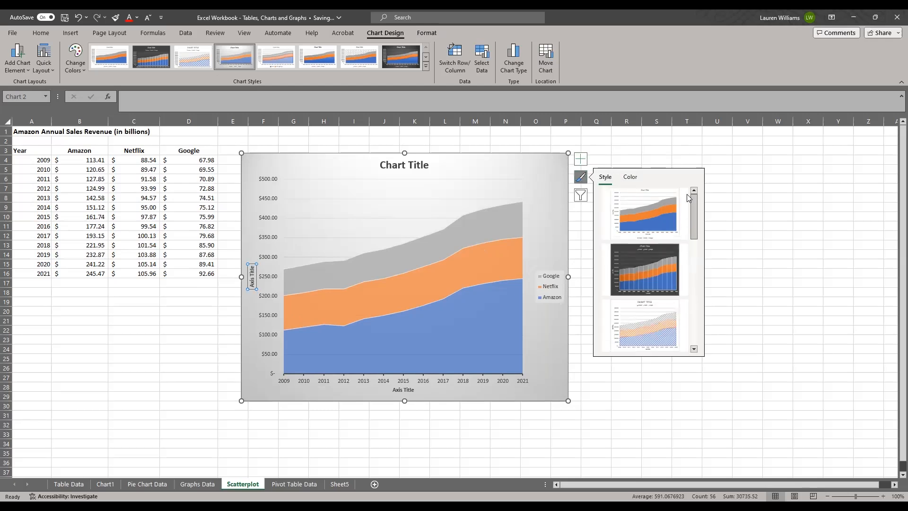
pyautogui.scroll(-3, 693, 203)
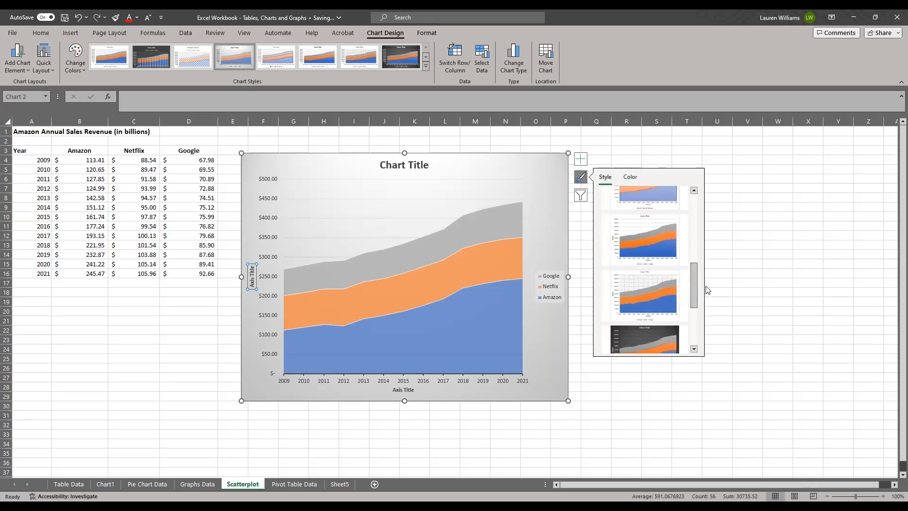
pyautogui.scroll(-2, 708, 289)
pyautogui.click(646, 263)
# Try filtering the years 2009, 2010 and 2011 out of the stacked area chart.
pyautogui.click(581, 195)
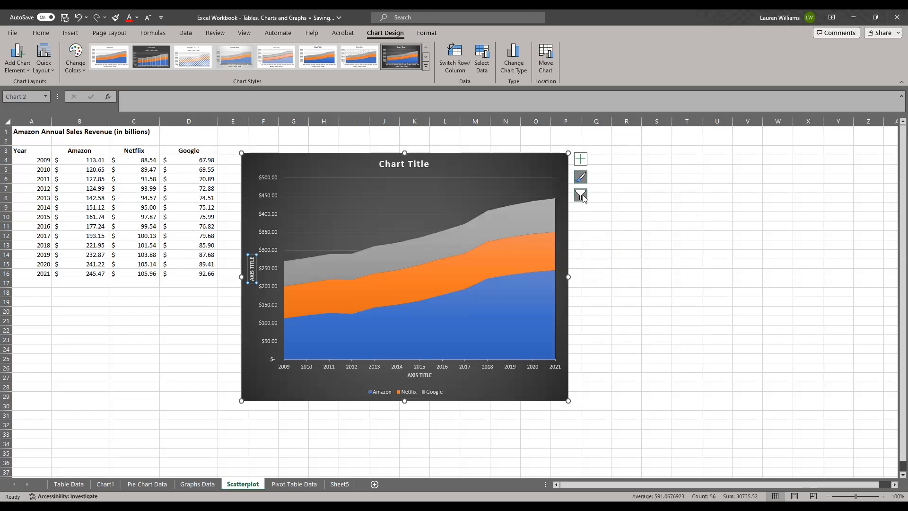
pyautogui.click(581, 196)
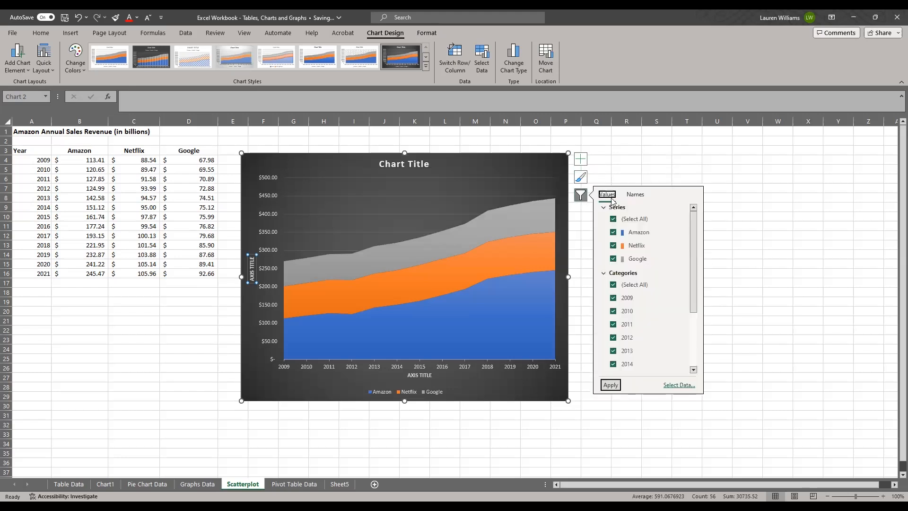
pyautogui.click(613, 297)
pyautogui.click(614, 311)
pyautogui.click(614, 324)
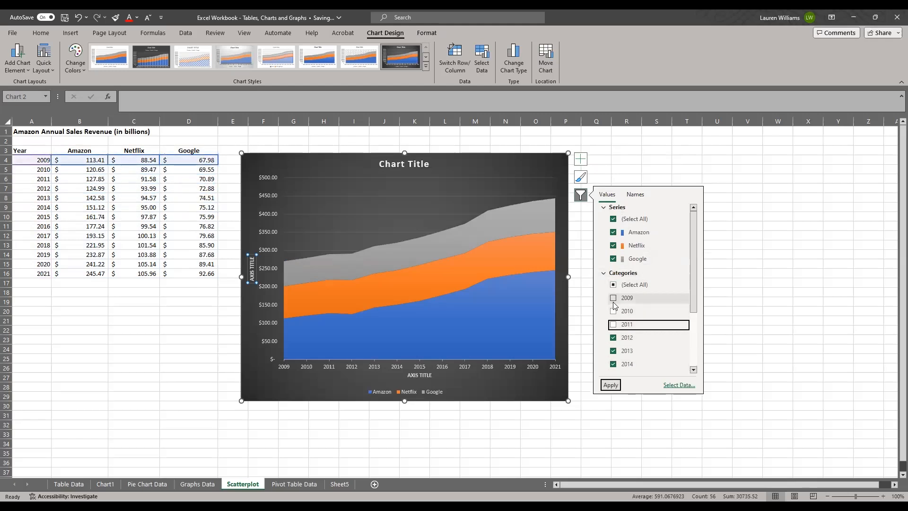
pyautogui.click(611, 384)
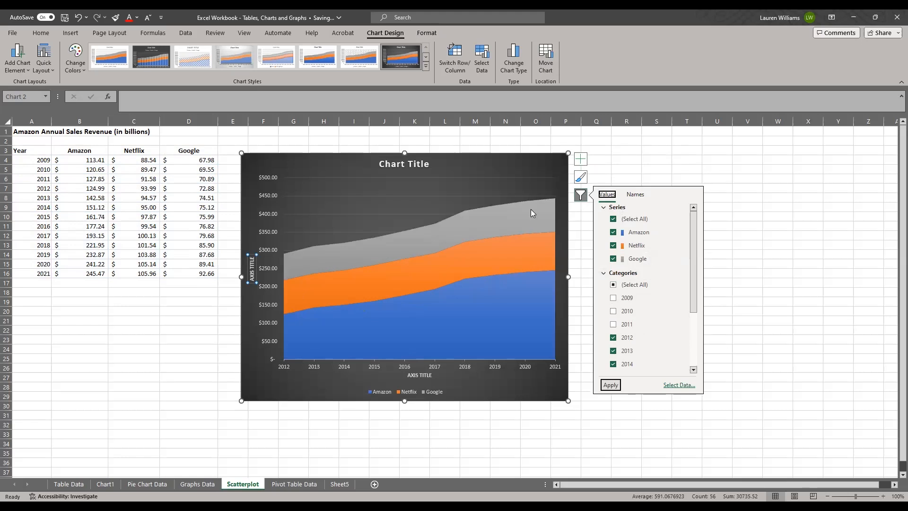
# Include the years 2009, 2010 and 2011 in the stacked area chart again.
pyautogui.click(613, 324)
pyautogui.click(613, 312)
pyautogui.click(613, 298)
pyautogui.click(611, 385)
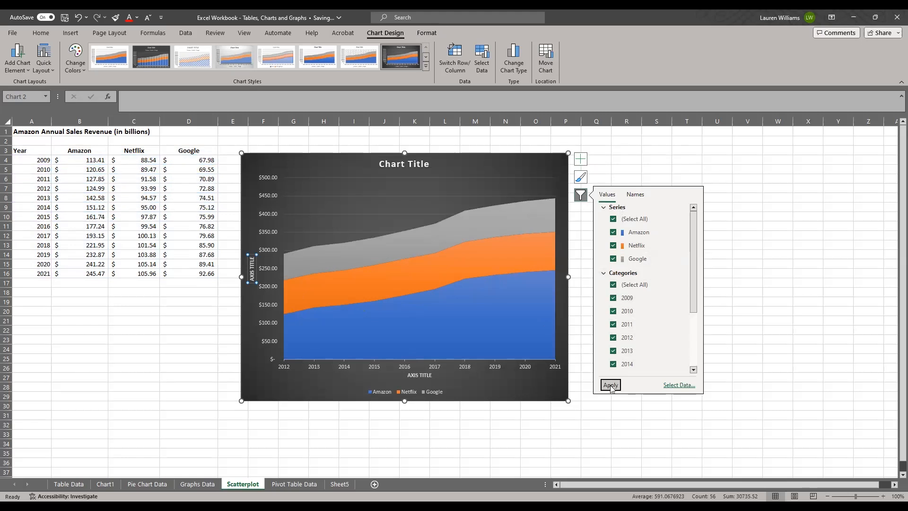
pyautogui.click(88, 178)
pyautogui.click(92, 245)
pyautogui.click(143, 206)
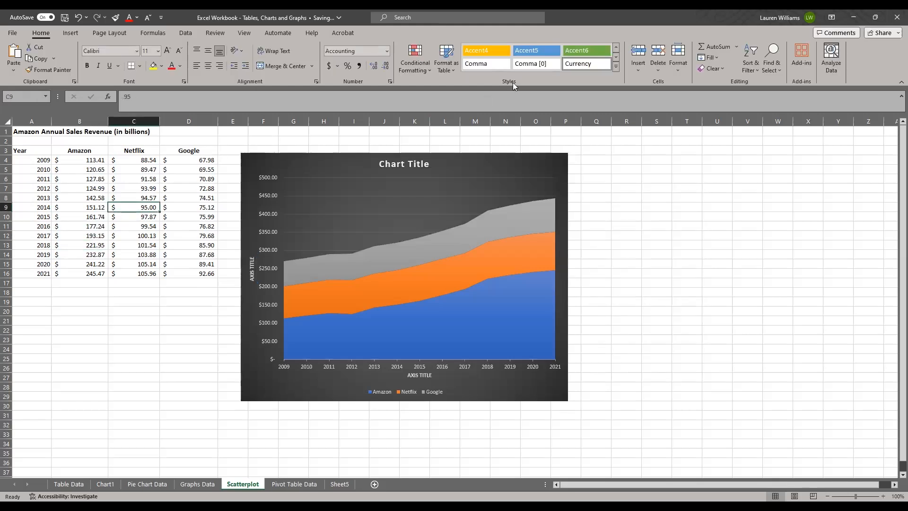
pyautogui.click(101, 216)
pyautogui.click(152, 206)
pyautogui.click(208, 254)
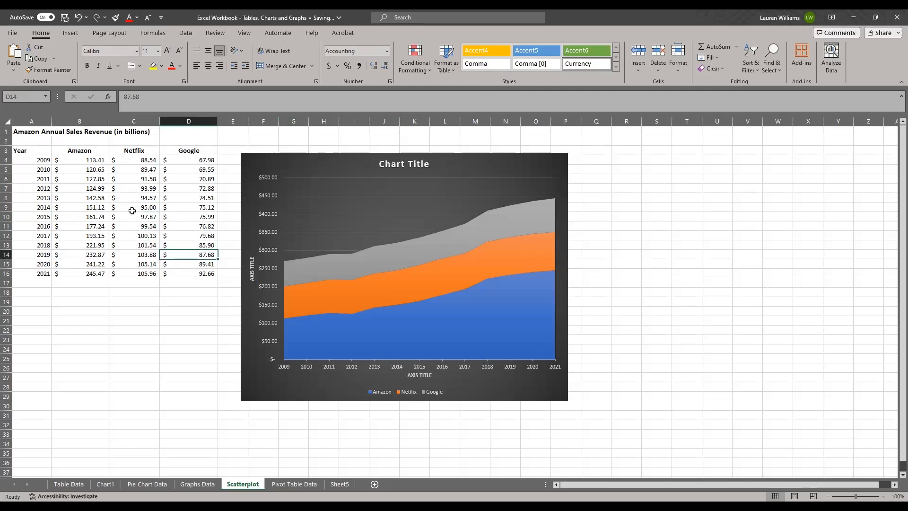
pyautogui.click(132, 209)
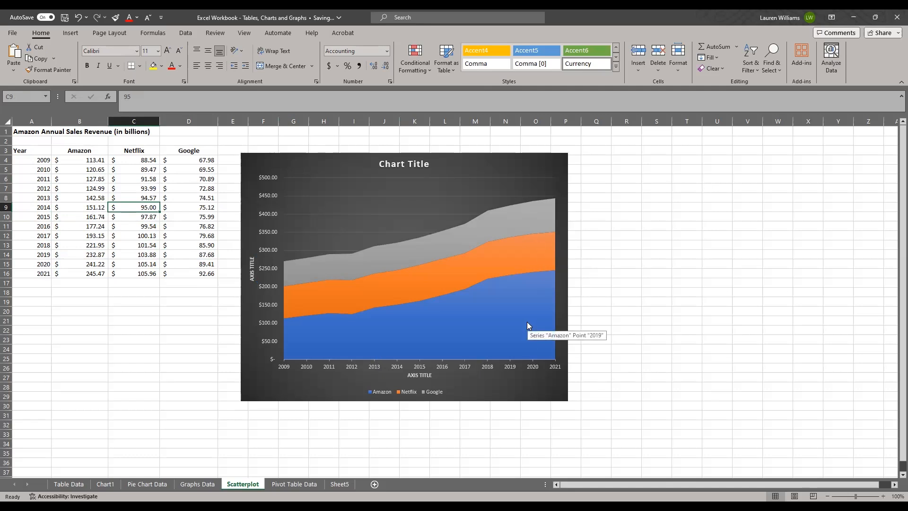
pyautogui.click(78, 359)
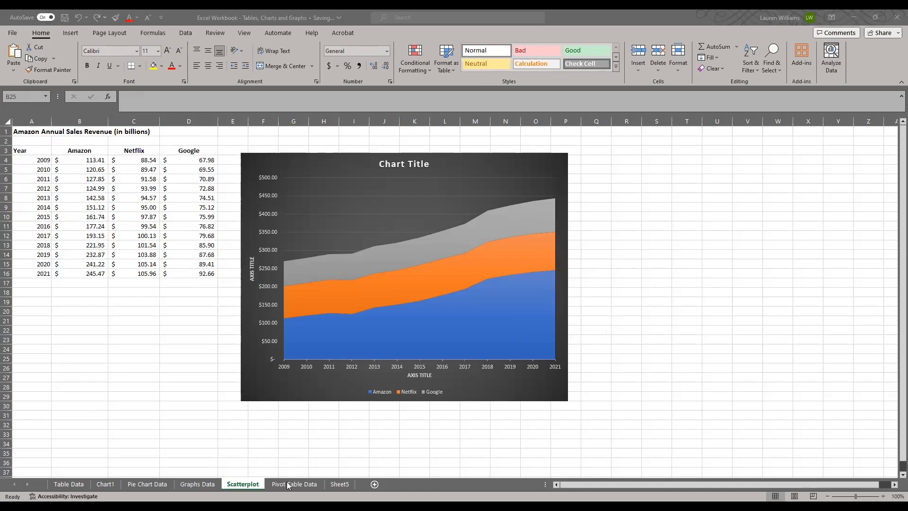
# Switch to the Pivot Table Data sheet holding the car make, model, mileage, price and cost data.
pyautogui.click(288, 484)
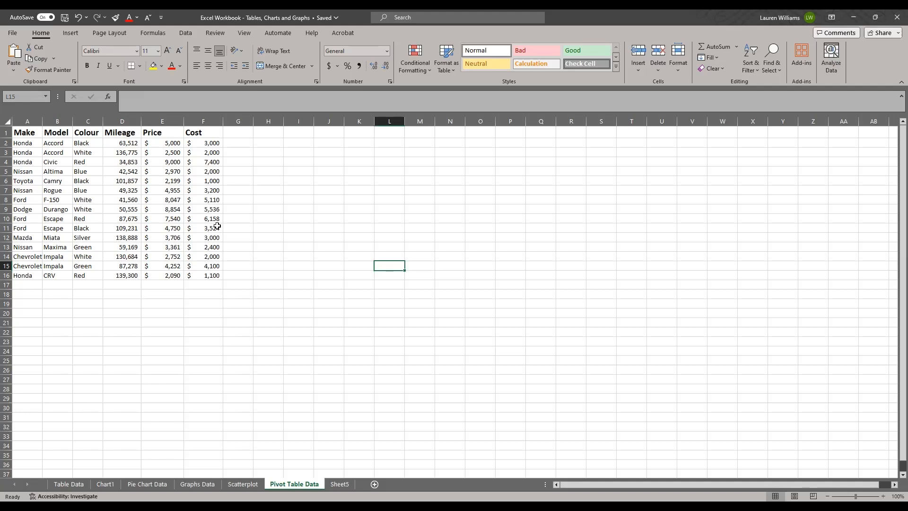
pyautogui.click(378, 210)
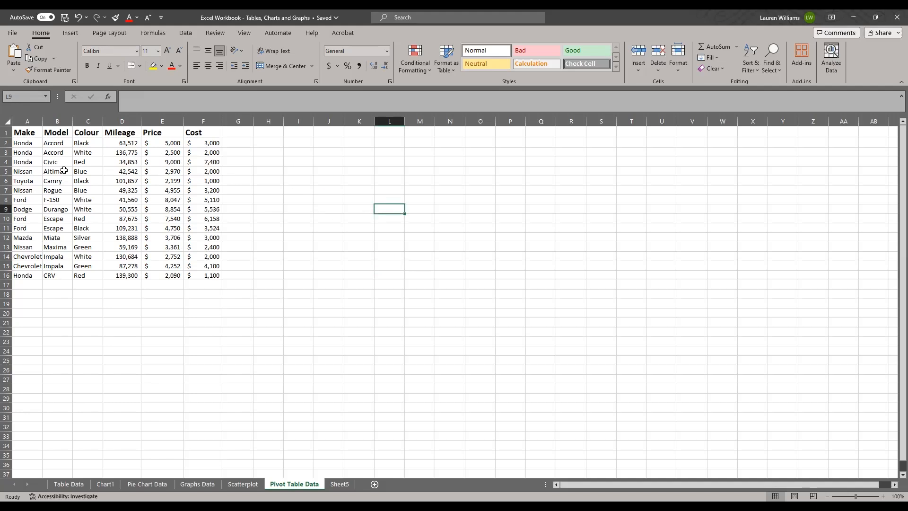
pyautogui.click(26, 134)
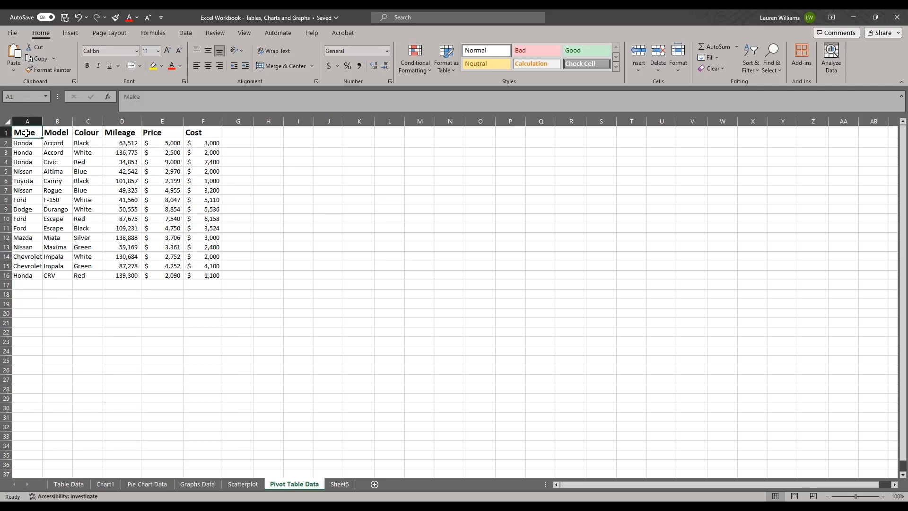
pyautogui.click(412, 170)
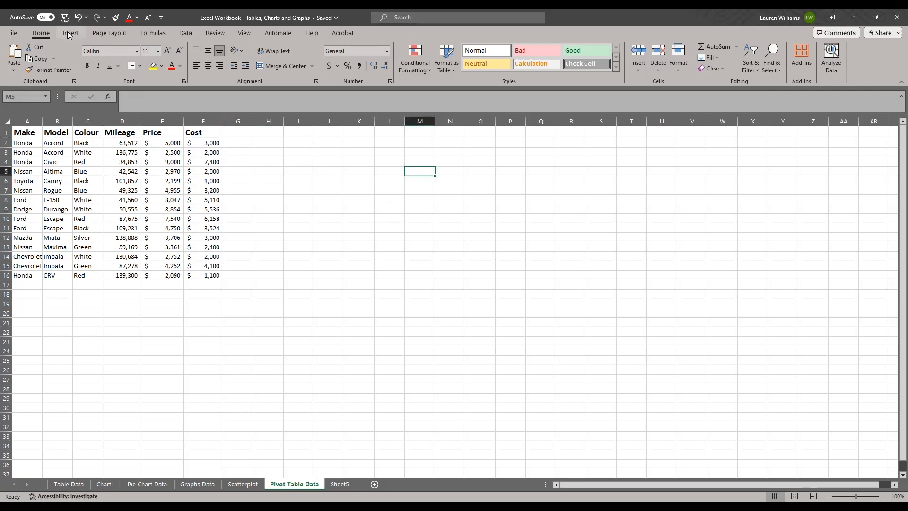
# Create a PivotTable from range A1:F16 of the car data, placed on a new worksheet.
pyautogui.click(71, 33)
pyautogui.click(62, 196)
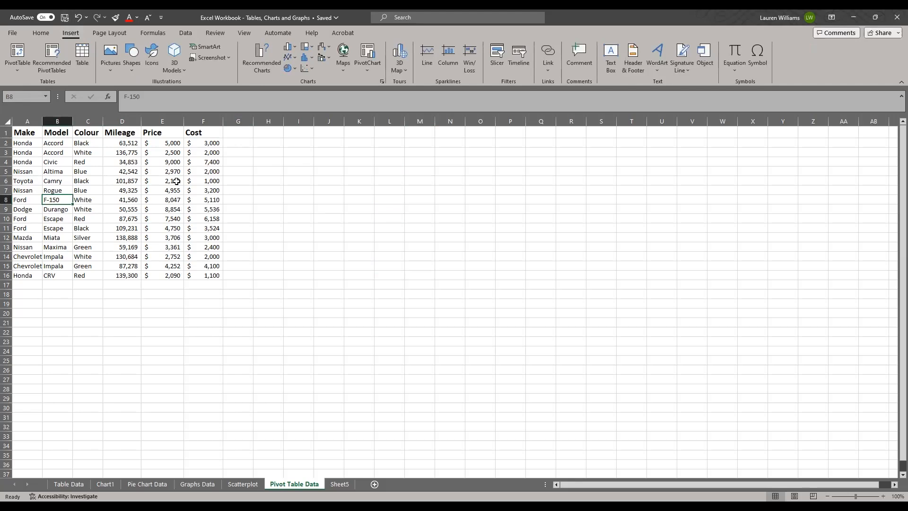
pyautogui.click(76, 173)
pyautogui.click(124, 173)
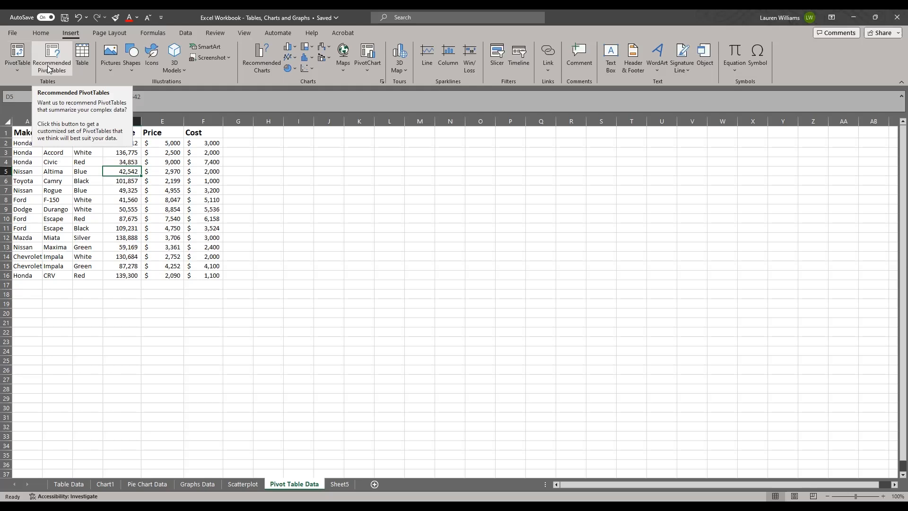
pyautogui.click(18, 71)
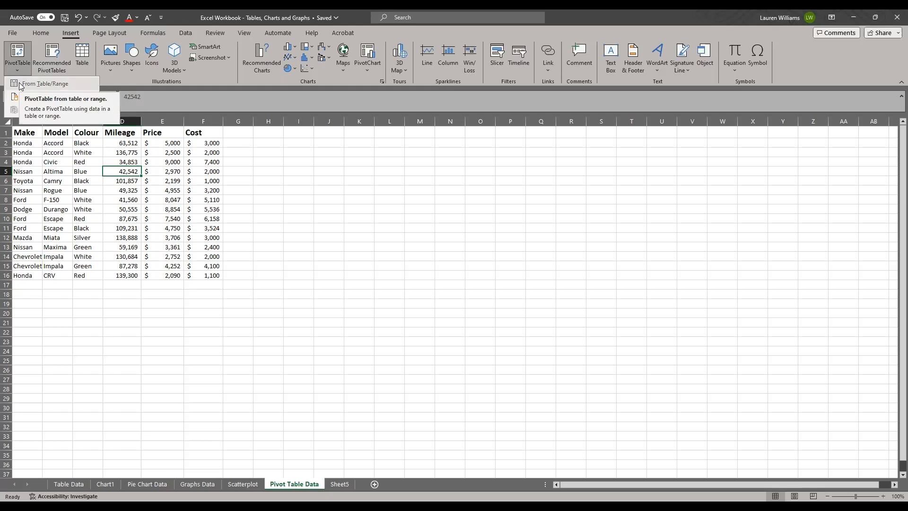
pyautogui.click(66, 88)
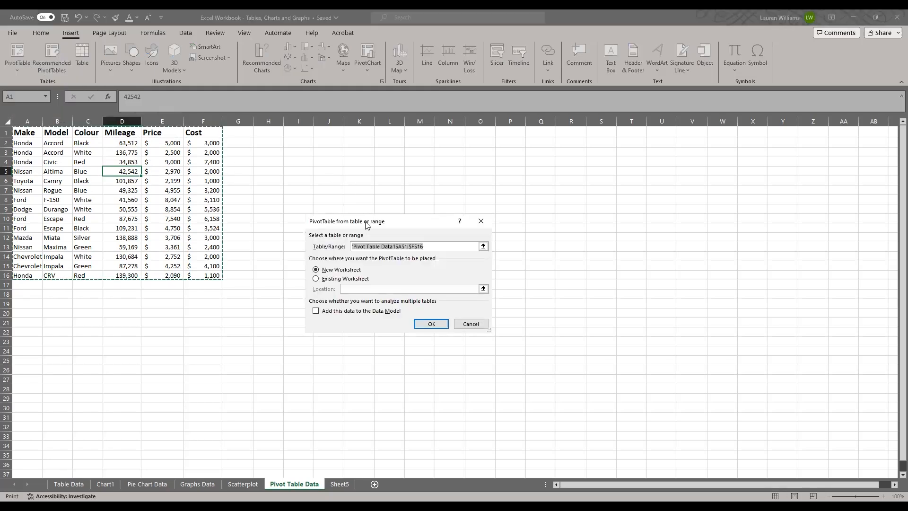
pyautogui.moveTo(368, 225); pyautogui.dragTo(336, 166)
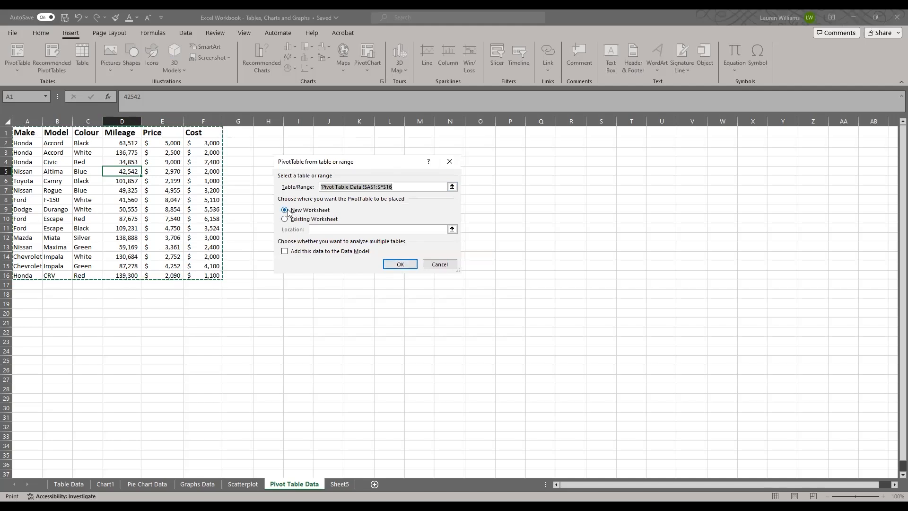
pyautogui.click(400, 265)
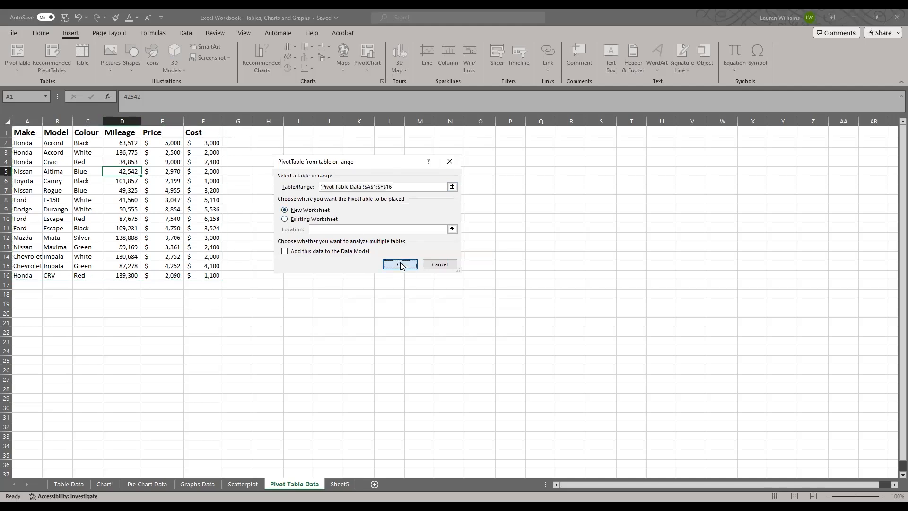
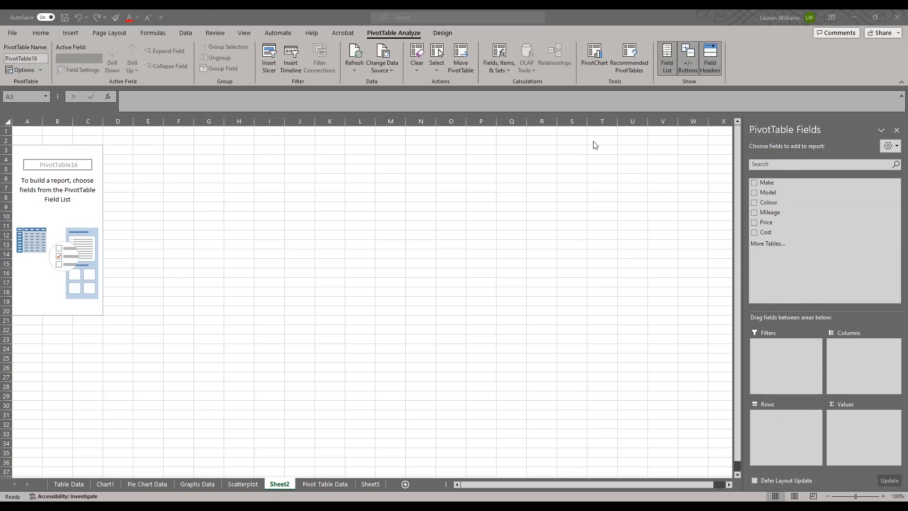
# Add the Make and Model fields as rows of the PivotTable, with Model nested under Make.
pyautogui.click(763, 183)
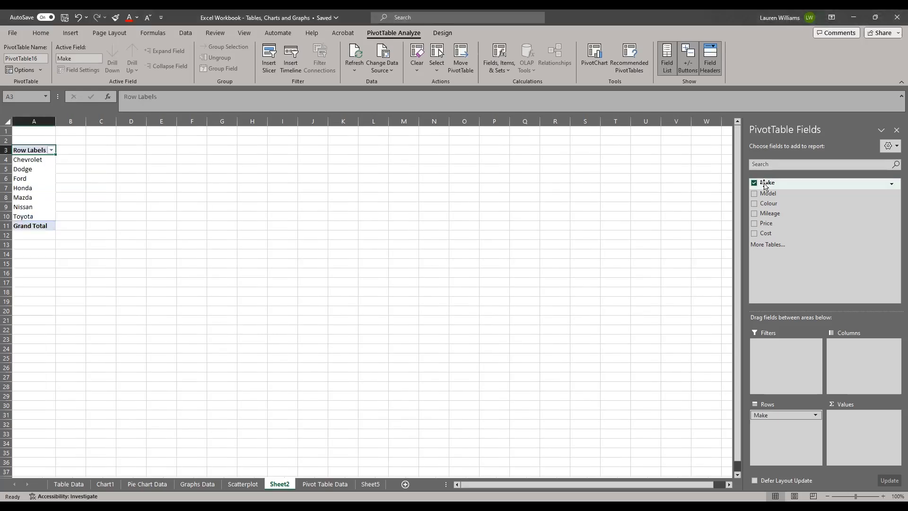
pyautogui.moveTo(766, 185); pyautogui.dragTo(771, 428)
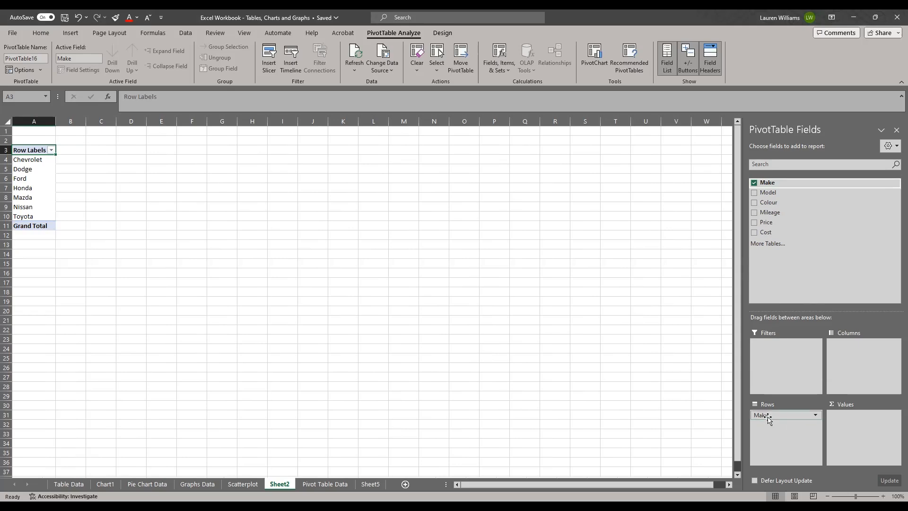
pyautogui.click(771, 192)
pyautogui.moveTo(770, 193); pyautogui.dragTo(778, 430)
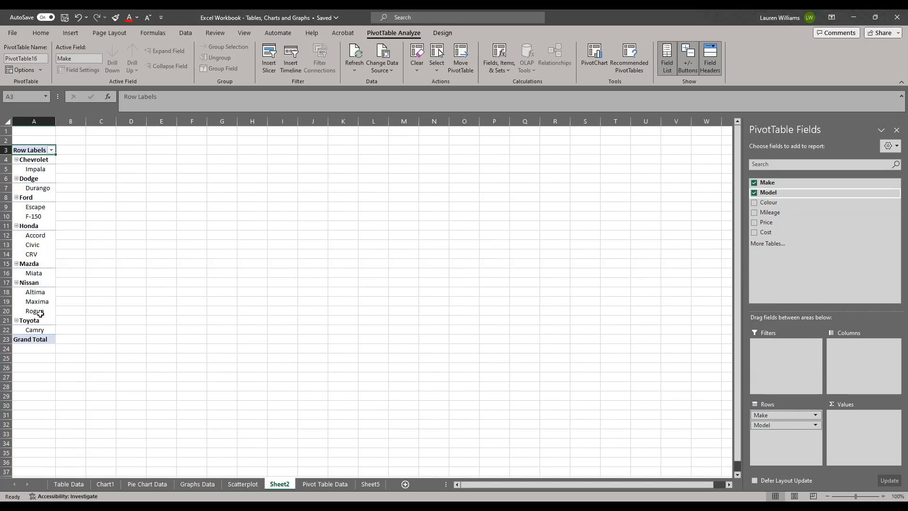
# Collapse the Chevrolet and Dodge groups in the PivotTable's row labels.
pyautogui.click(19, 163)
pyautogui.click(17, 160)
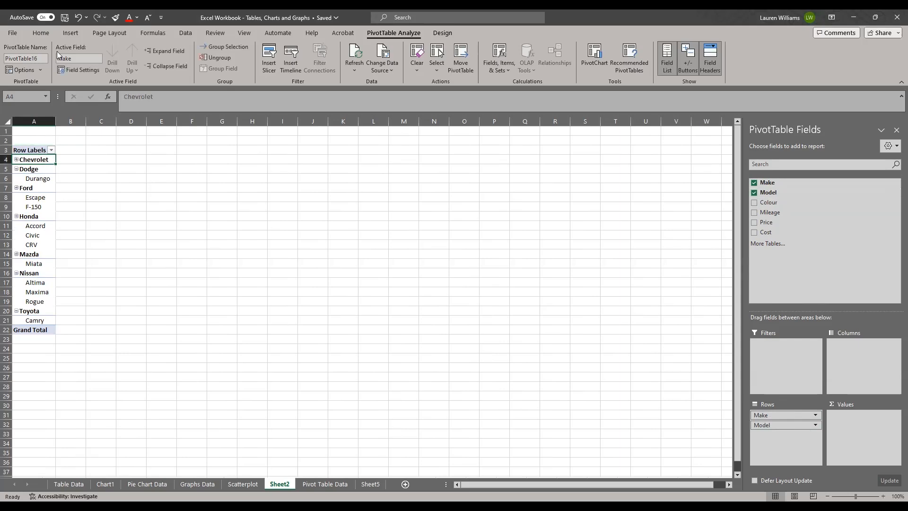
pyautogui.click(43, 34)
pyautogui.scroll(-2, 61, 52)
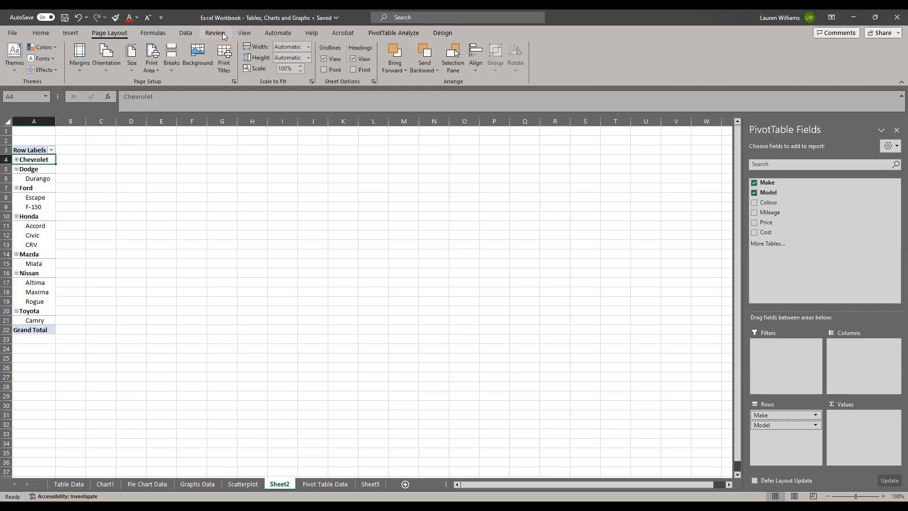
pyautogui.click(388, 33)
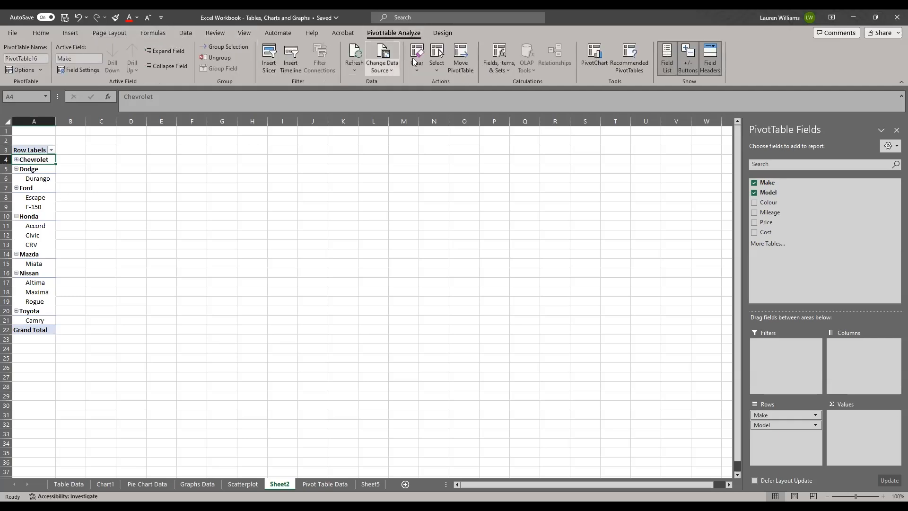
pyautogui.click(442, 33)
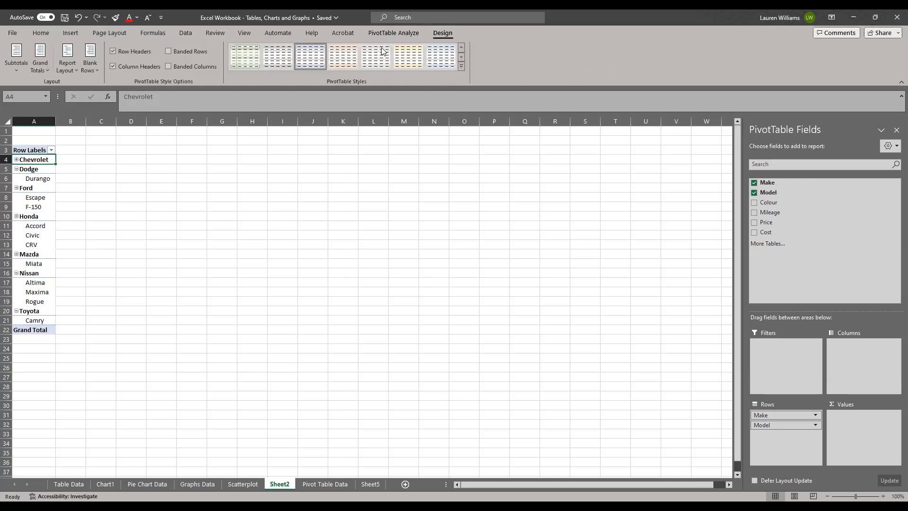
pyautogui.click(394, 33)
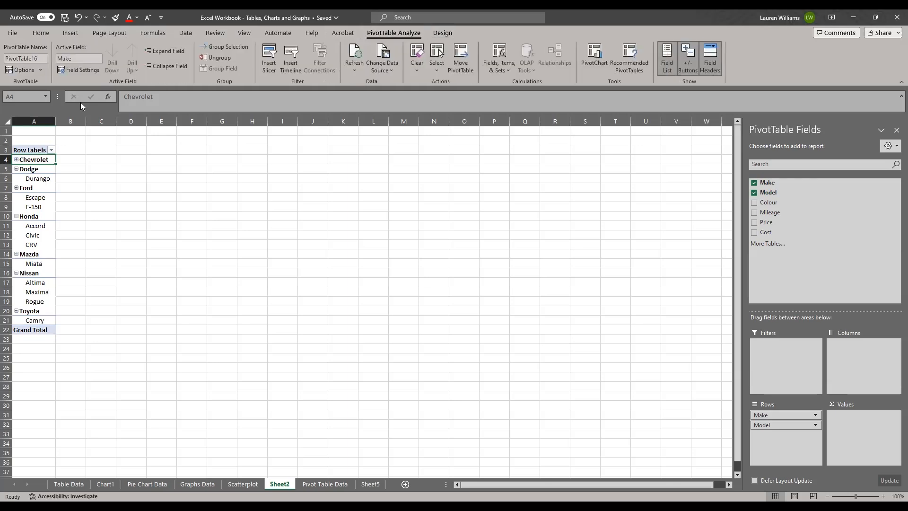
pyautogui.click(17, 170)
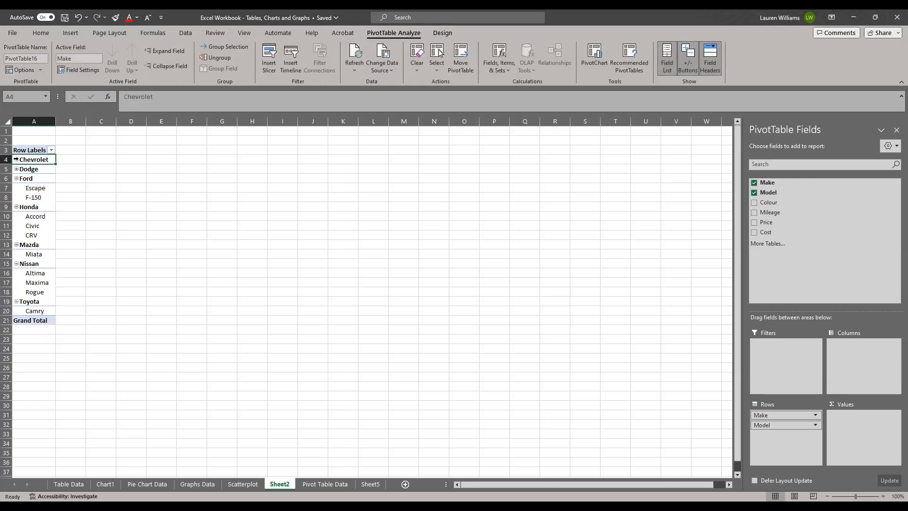
# Examine the make, model and colour entries of the Honda and Nissan rows on the Pivot Table Data sheet, returning to the PivotTable.
pyautogui.click(122, 179)
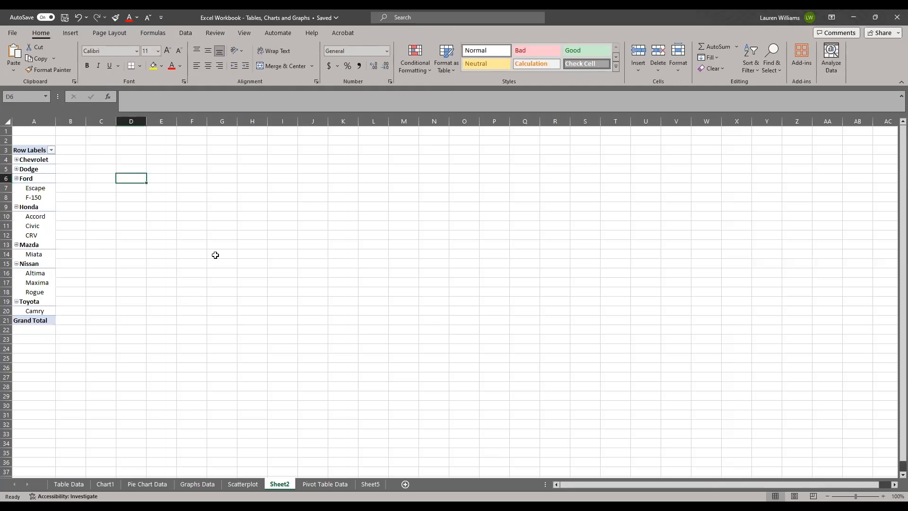
pyautogui.click(36, 199)
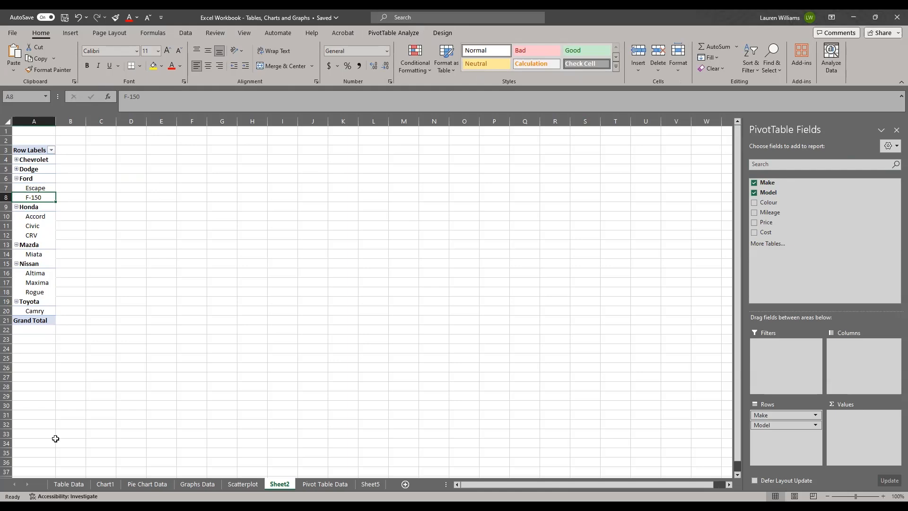
pyautogui.click(255, 485)
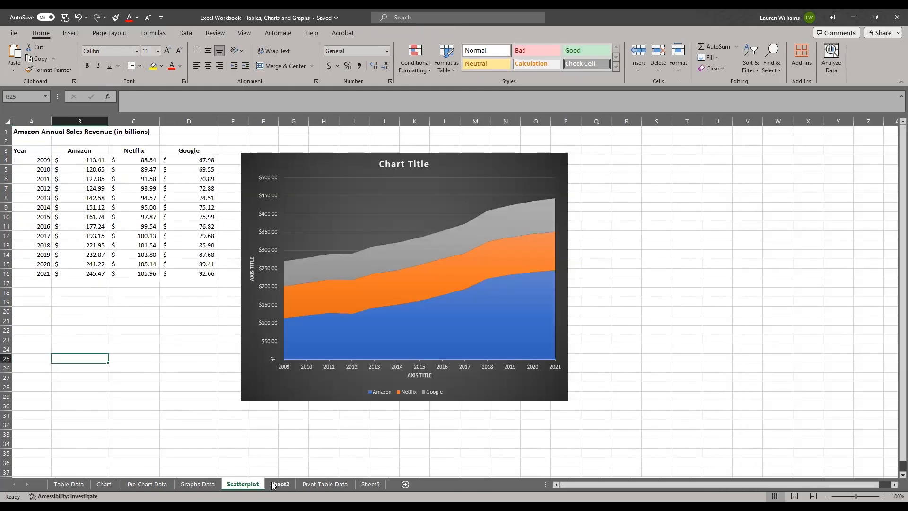
pyautogui.click(280, 484)
pyautogui.click(305, 484)
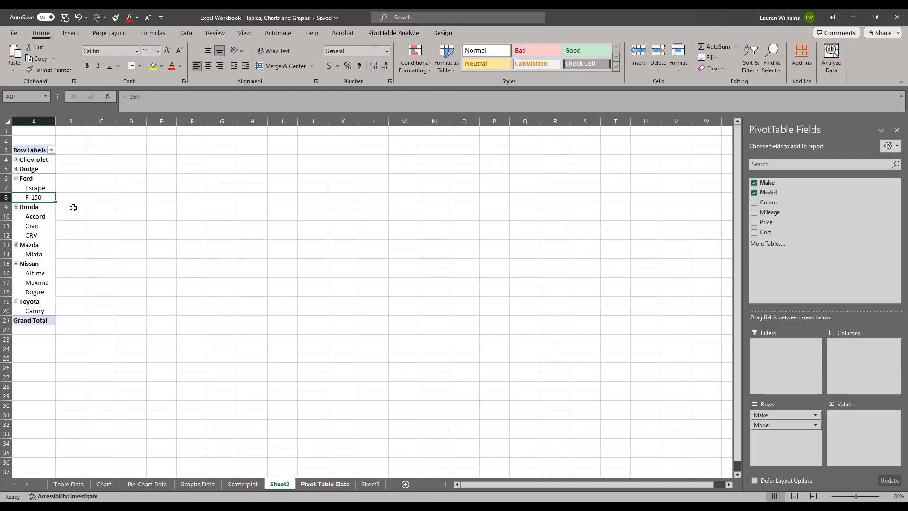
pyautogui.click(123, 192)
pyautogui.click(33, 162)
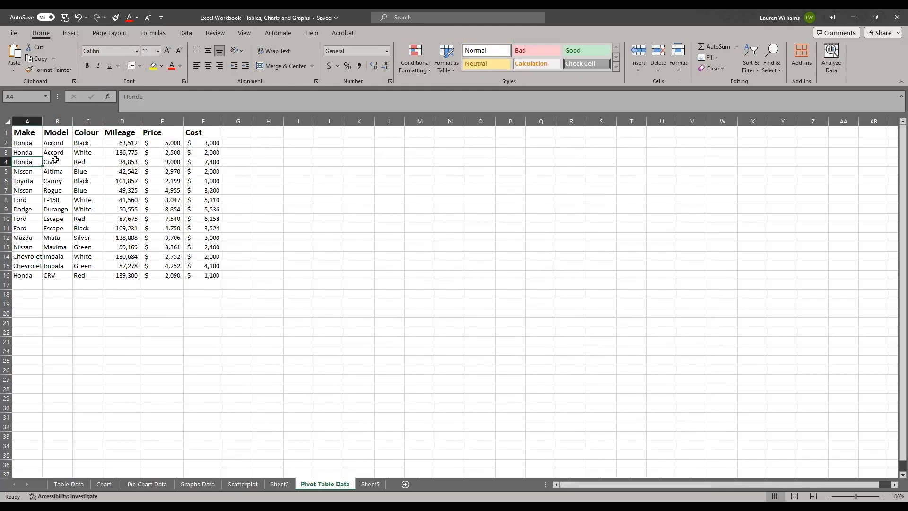
pyautogui.click(110, 161)
pyautogui.click(35, 191)
pyautogui.click(63, 191)
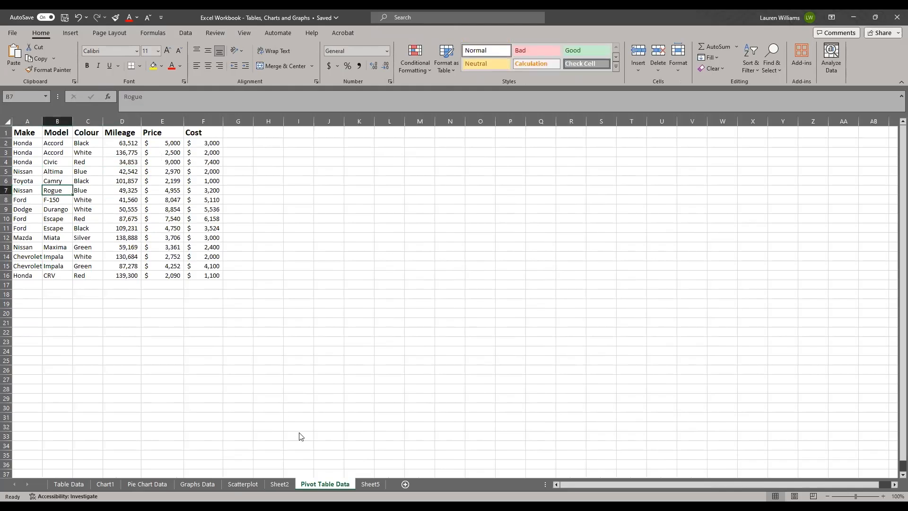
pyautogui.hotkey('ctrl', 'pageup')
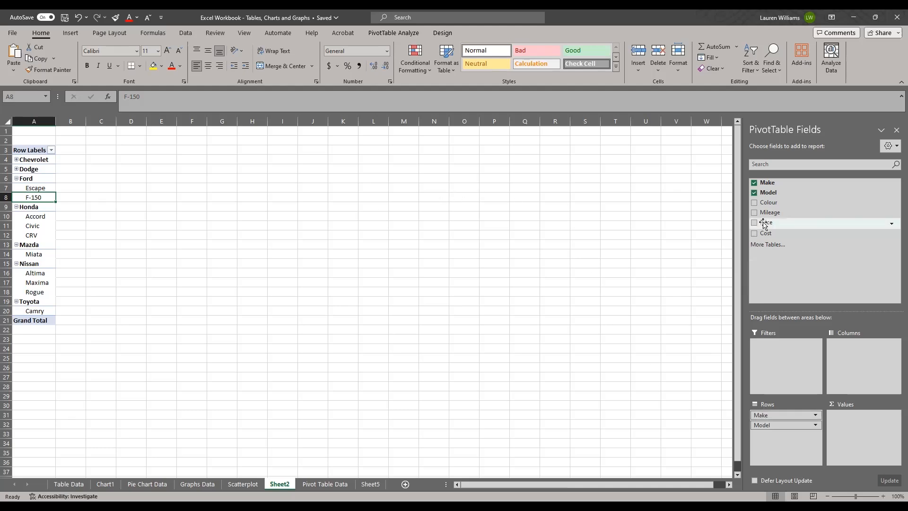
# Add Colour as columns and a count of Make as values to the PivotTable, and expand the Dodge and Chevrolet groups.
pyautogui.moveTo(761, 204); pyautogui.dragTo(846, 357)
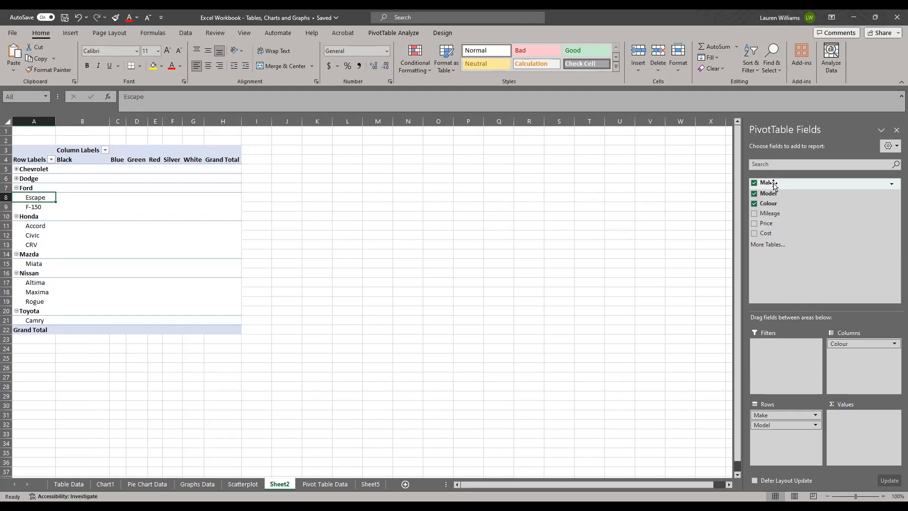
pyautogui.moveTo(771, 184); pyautogui.dragTo(851, 423)
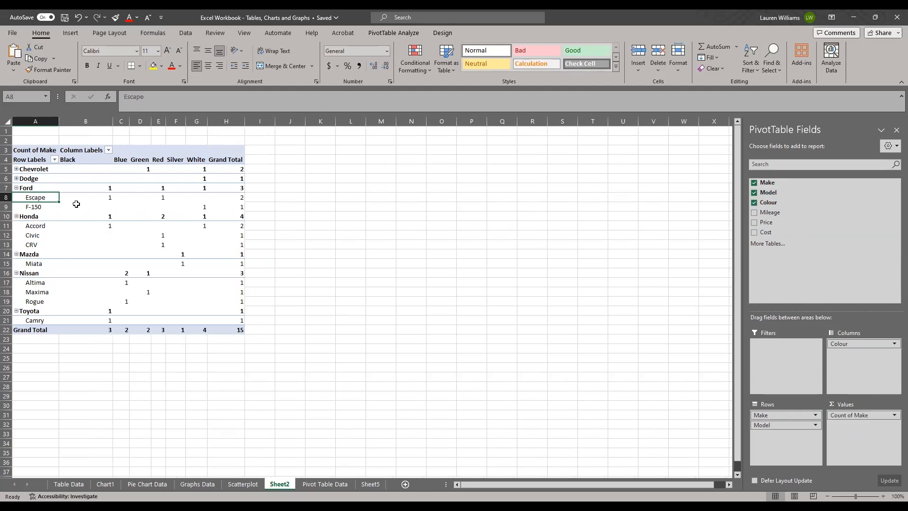
pyautogui.click(16, 179)
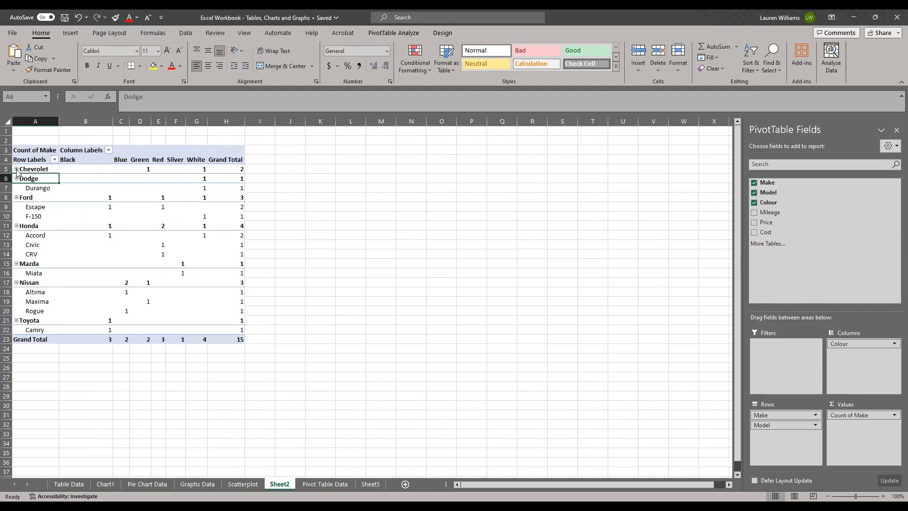
pyautogui.click(16, 169)
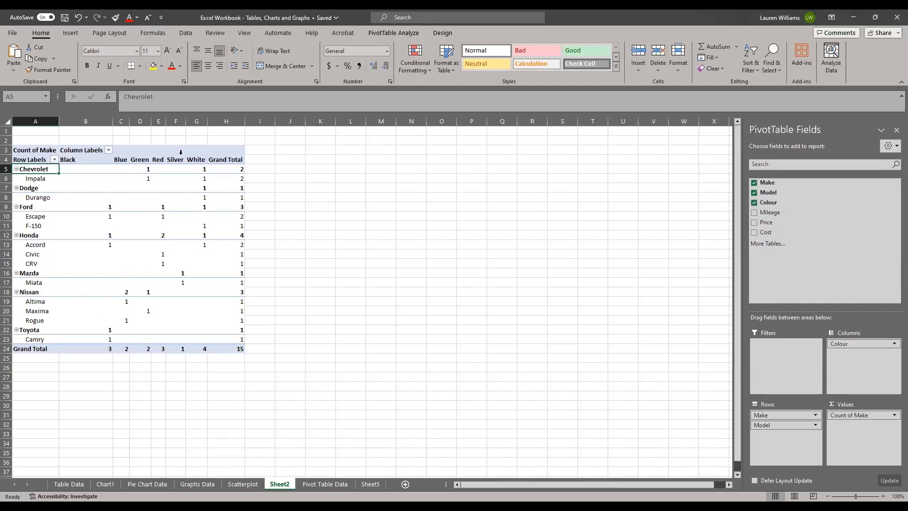
pyautogui.scroll(-2, 325, 211)
pyautogui.scroll(2, 324, 211)
# Remove the Make, Model, Colour and Count of Make fields from the PivotTable layout.
pyautogui.moveTo(768, 428); pyautogui.dragTo(682, 385)
pyautogui.moveTo(763, 417); pyautogui.dragTo(653, 372)
pyautogui.moveTo(851, 414); pyautogui.dragTo(677, 351)
pyautogui.moveTo(857, 344); pyautogui.dragTo(630, 289)
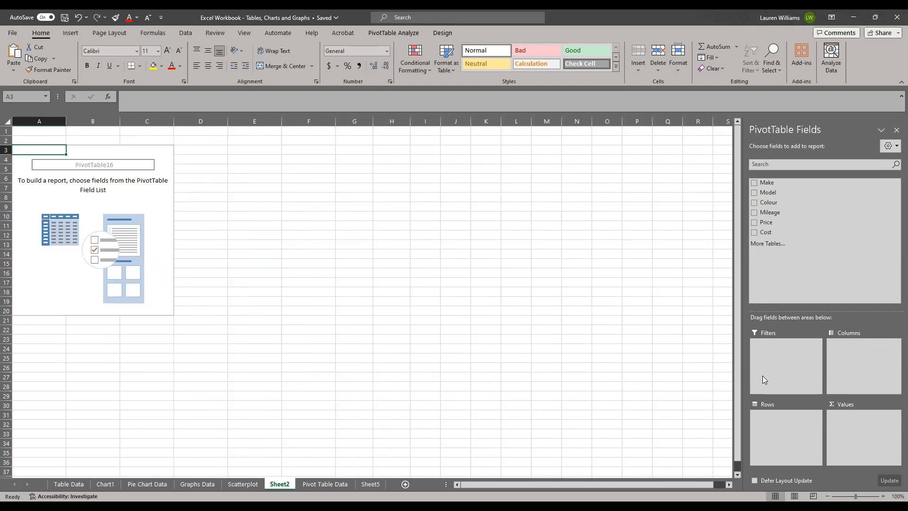
# Lay out the PivotTable with Make as rows and Count of Make, Sum of Price and Sum of Cost as values, in that order.
pyautogui.moveTo(766, 182); pyautogui.dragTo(773, 433)
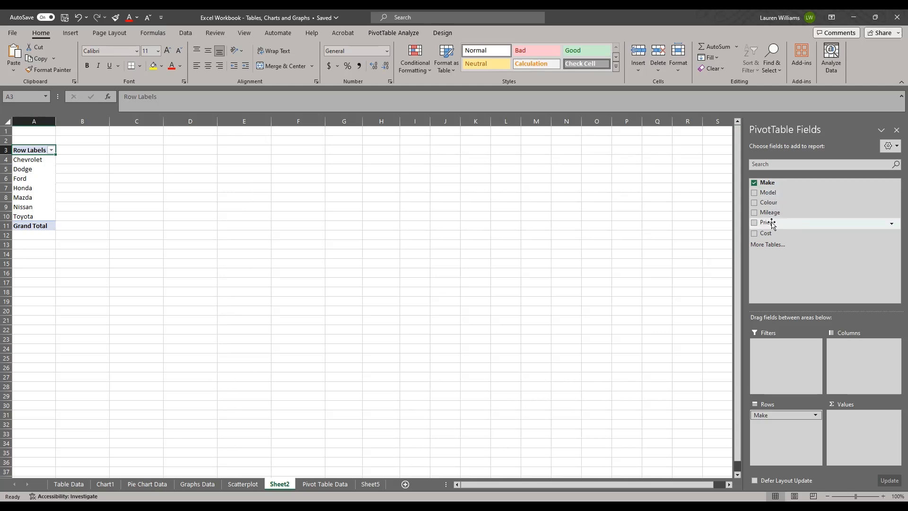
pyautogui.moveTo(767, 223); pyautogui.dragTo(845, 424)
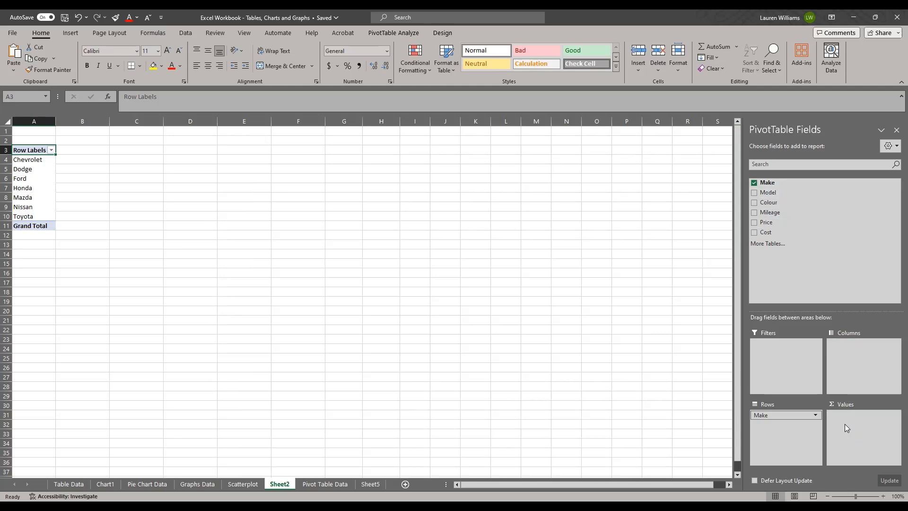
pyautogui.moveTo(762, 183); pyautogui.dragTo(857, 407)
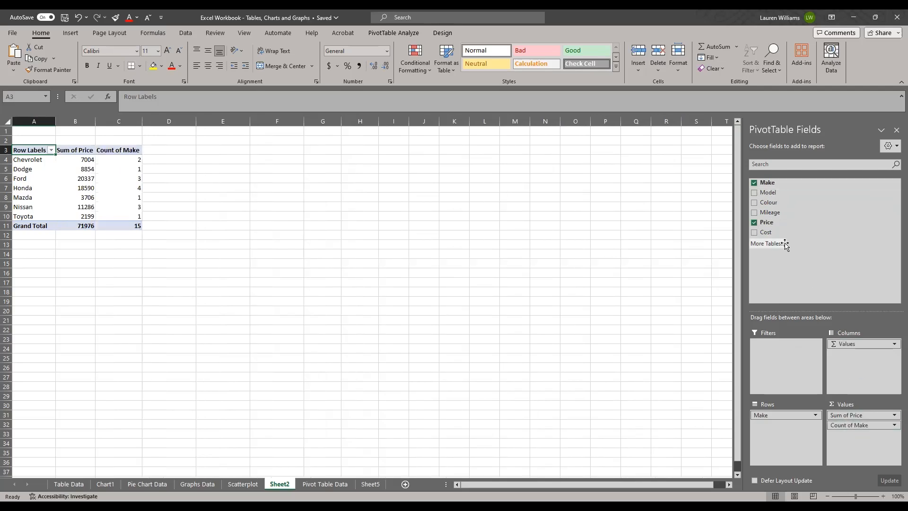
pyautogui.moveTo(770, 233); pyautogui.dragTo(858, 444)
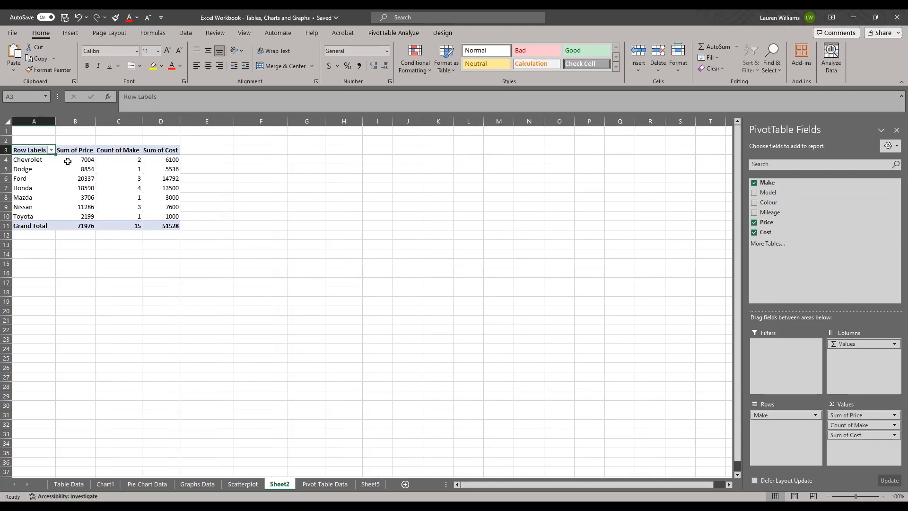
pyautogui.moveTo(841, 426); pyautogui.dragTo(842, 412)
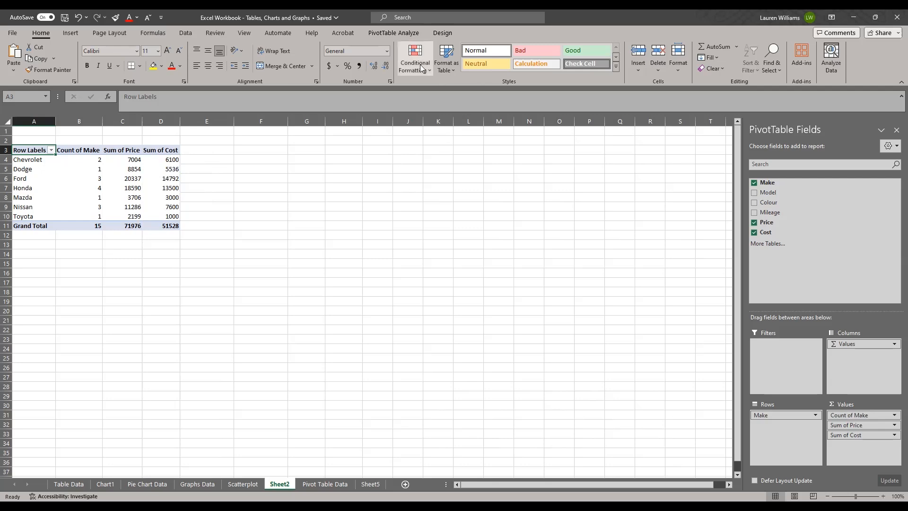
# Insert a calculated field named Profit Margin with the formula = Price- Cost into the PivotTable.
pyautogui.click(387, 33)
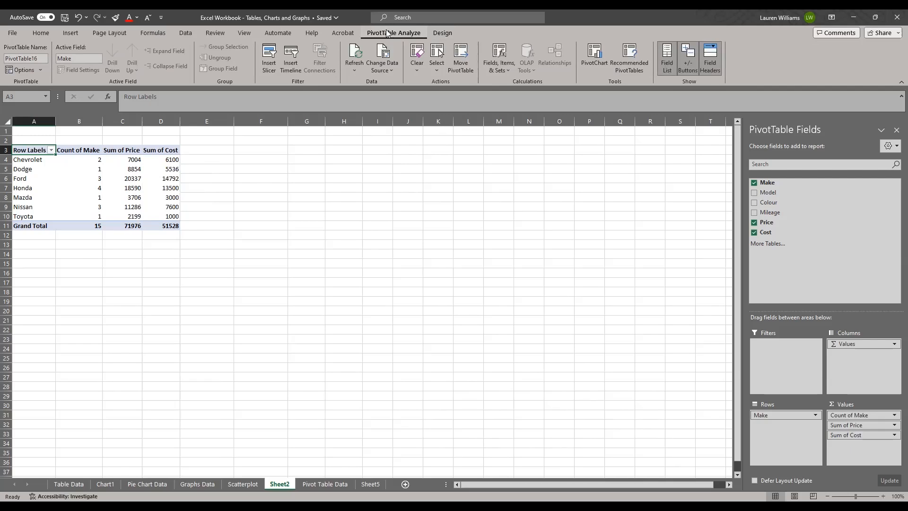
pyautogui.click(510, 70)
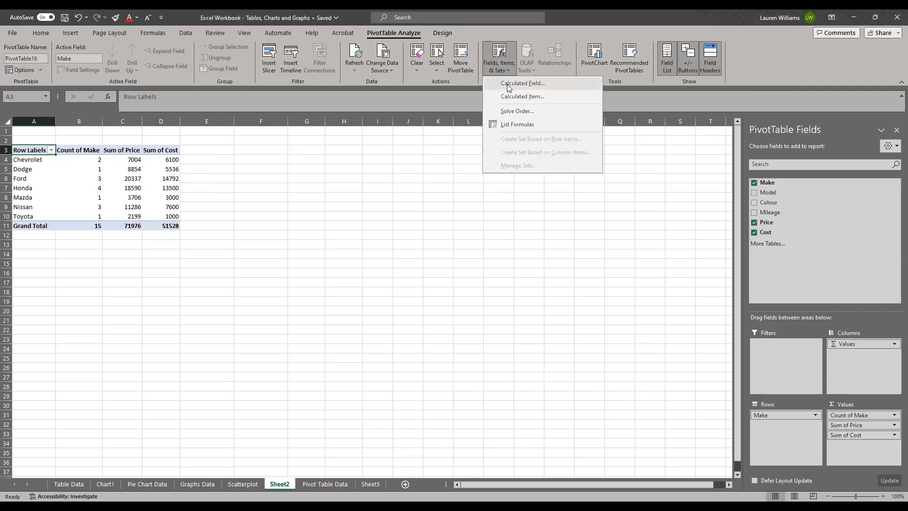
pyautogui.click(509, 85)
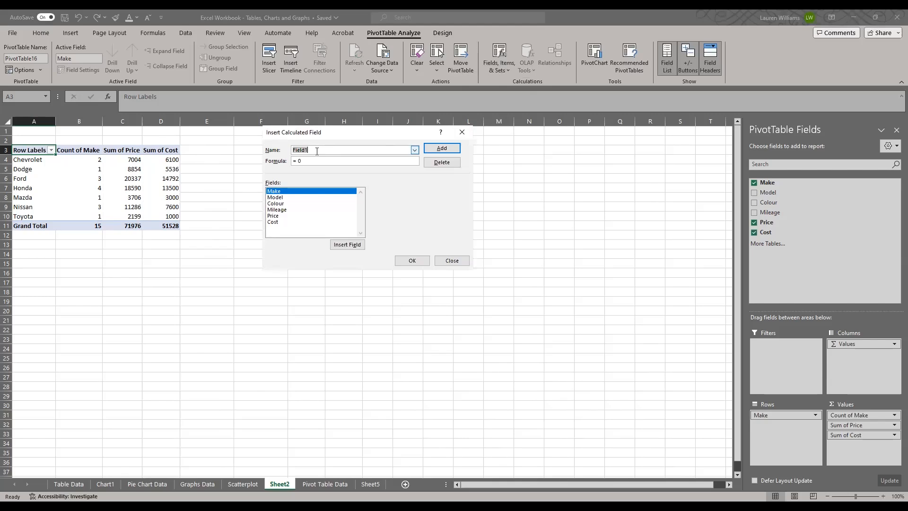
pyautogui.write('P')
pyautogui.press('BackSpace')
pyautogui.click(279, 216)
pyautogui.click(344, 247)
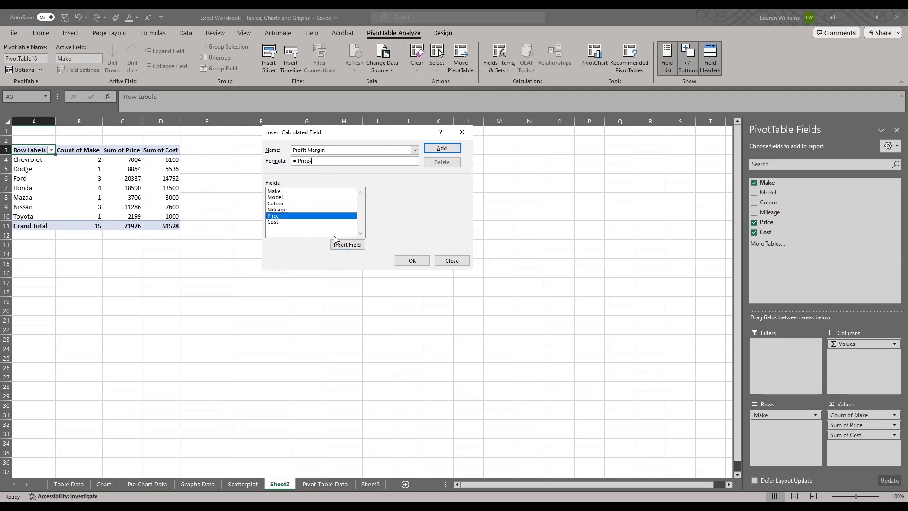
pyautogui.click(293, 222)
pyautogui.click(344, 246)
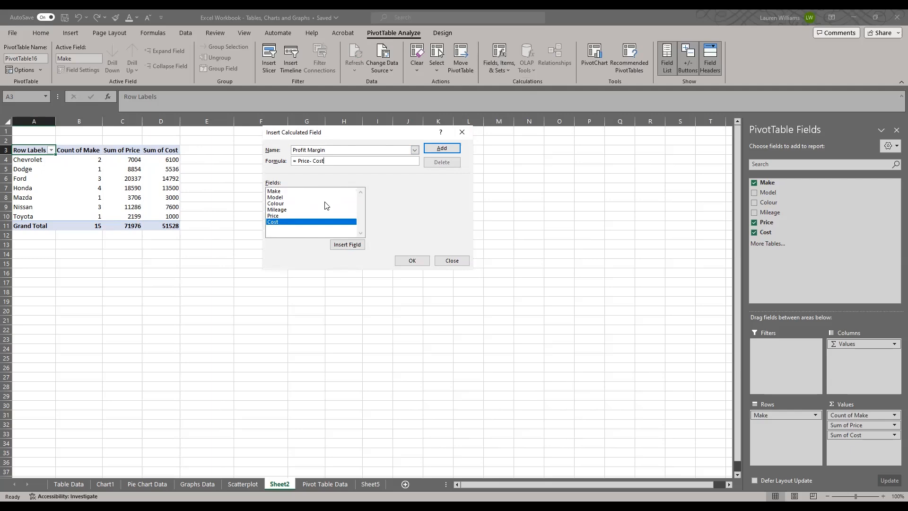
pyautogui.click(409, 260)
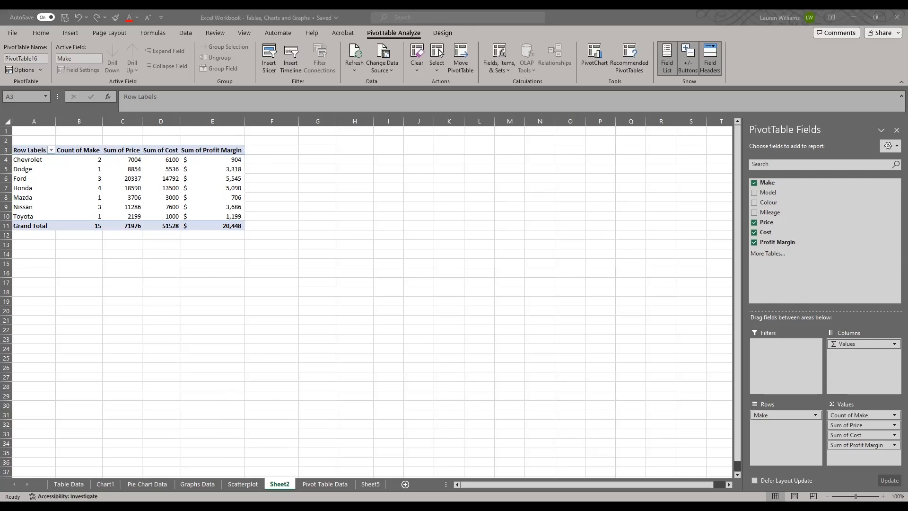
# Turn off the Row Headers style option for the PivotTable.
pyautogui.click(230, 162)
pyautogui.click(186, 151)
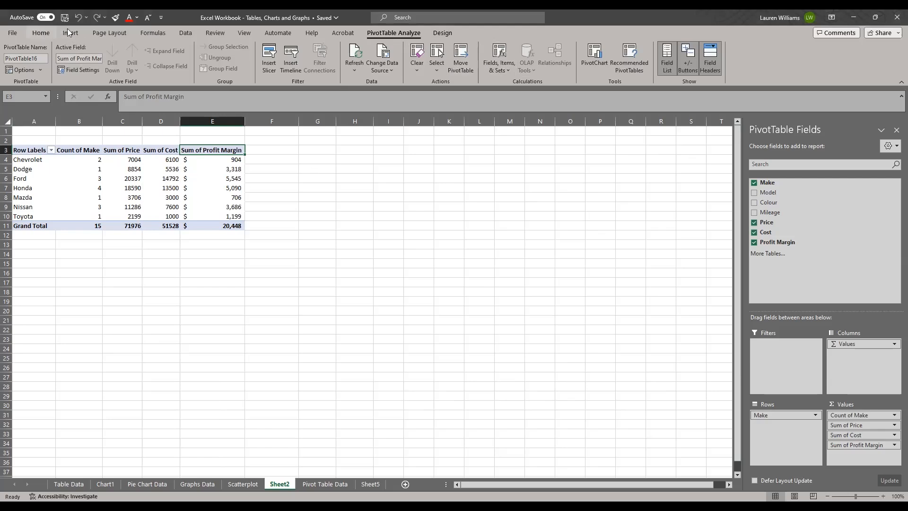
pyautogui.click(442, 33)
pyautogui.click(219, 161)
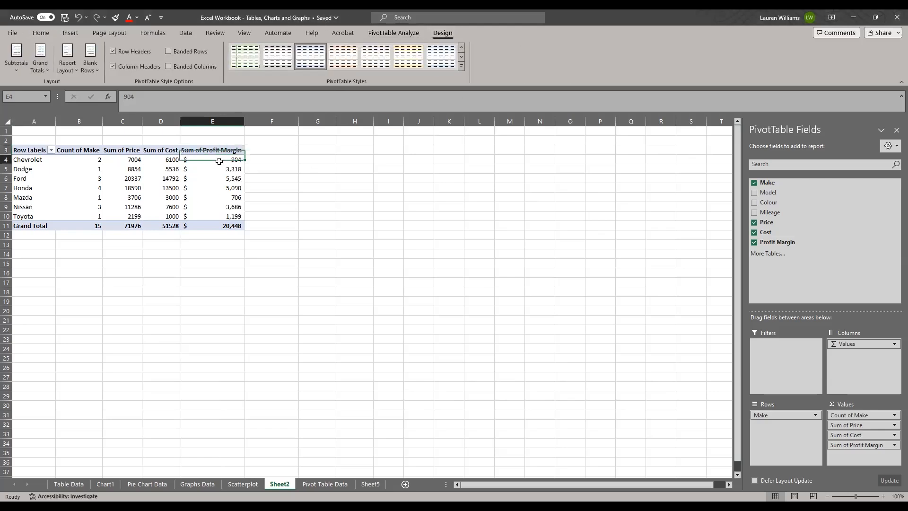
pyautogui.click(220, 188)
pyautogui.click(144, 52)
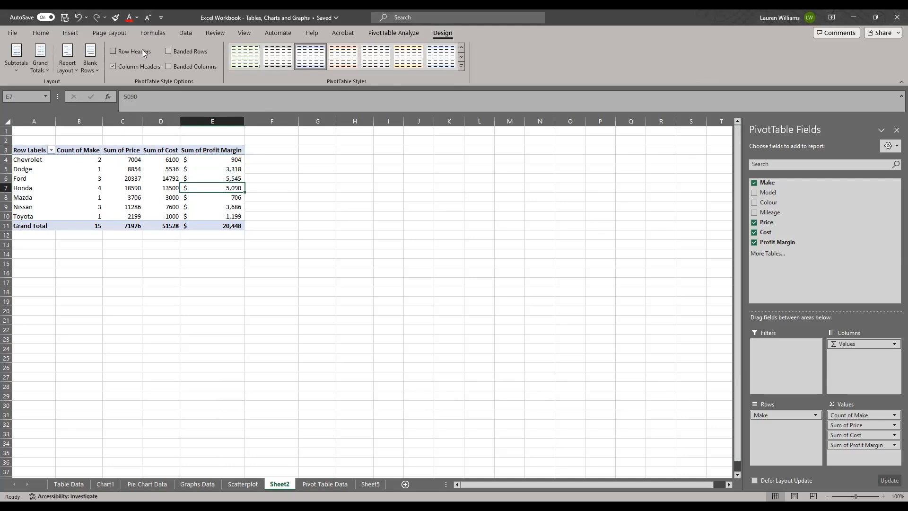
# Turn the Row Headers style option back on and remove Count of Make, Sum of Price and Sum of Profit Margin from the PivotTable.
pyautogui.click(144, 52)
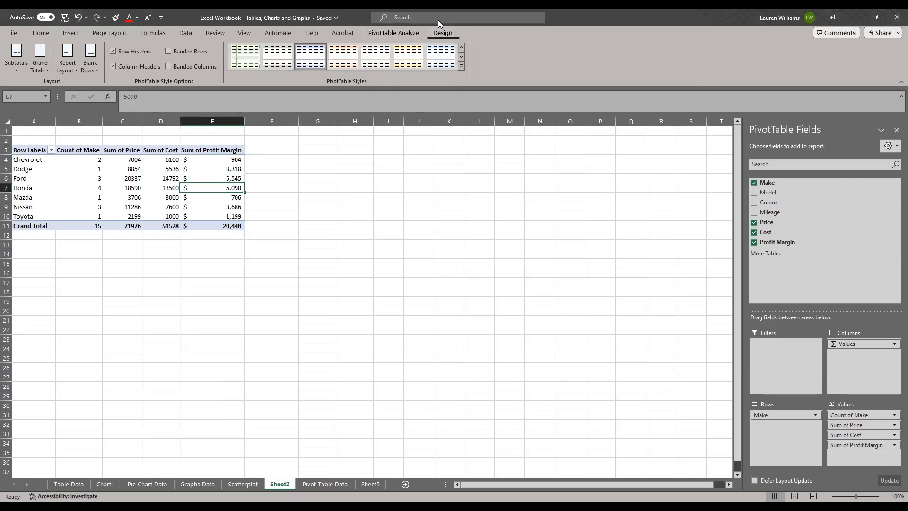
pyautogui.click(394, 32)
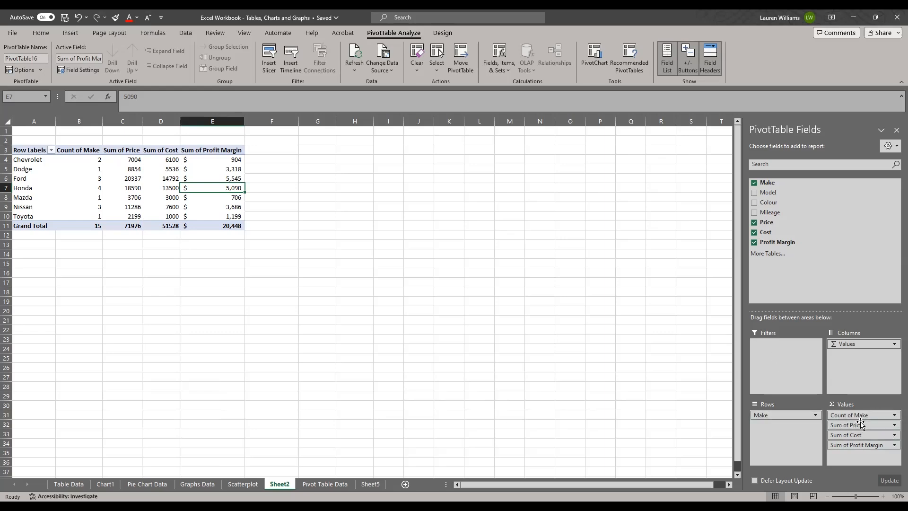
pyautogui.moveTo(848, 416); pyautogui.dragTo(665, 367)
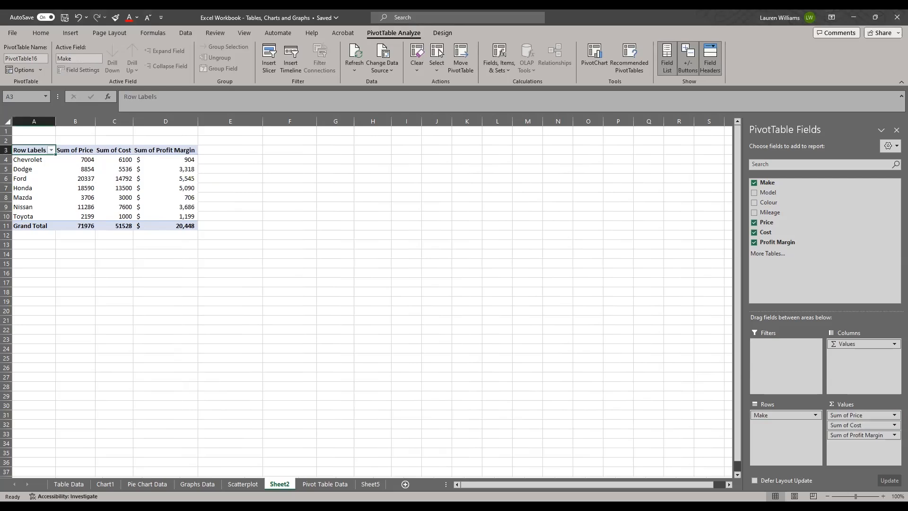
pyautogui.moveTo(846, 415); pyautogui.dragTo(630, 370)
pyautogui.moveTo(848, 426); pyautogui.dragTo(550, 393)
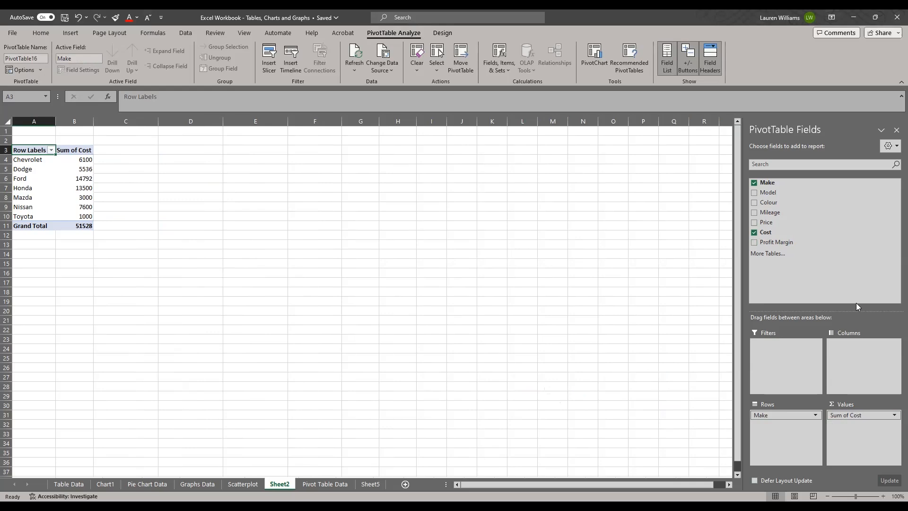
# Change the value field settings of Sum of Cost so the Cost field is summarised by Average.
pyautogui.click(71, 149)
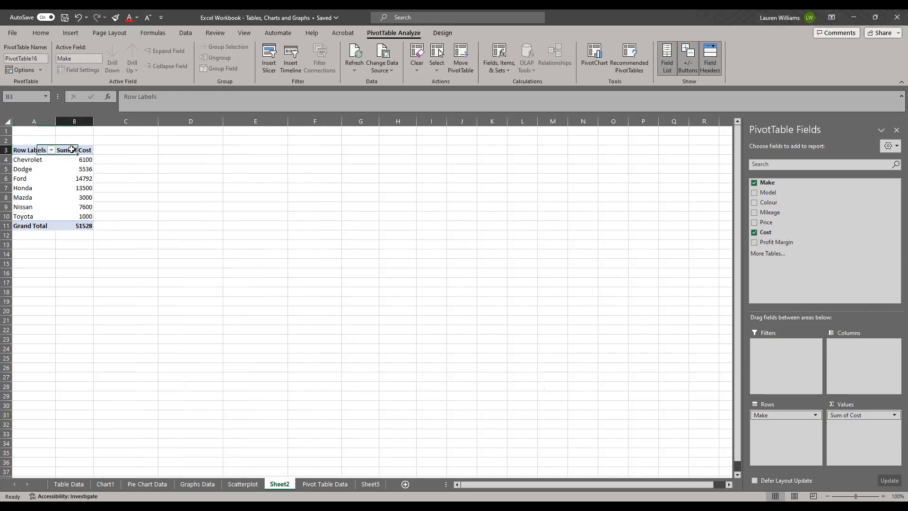
pyautogui.rightClick(72, 151)
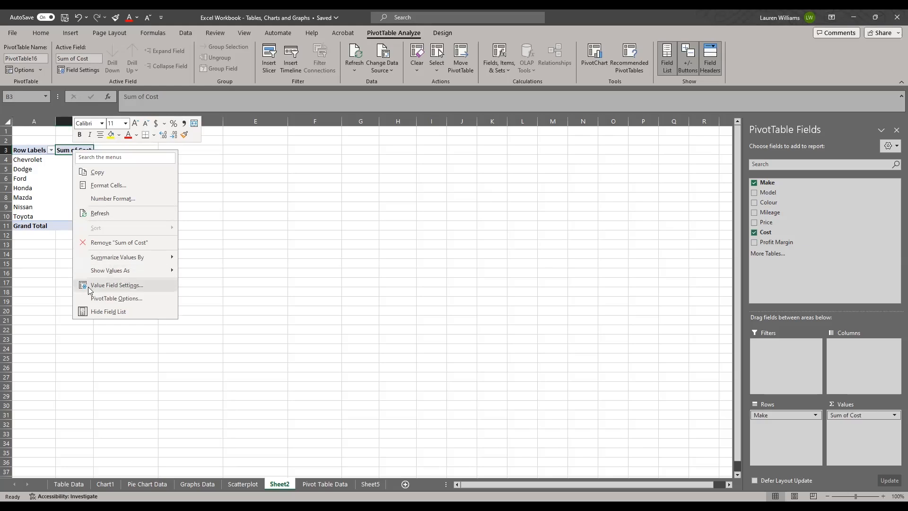
pyautogui.click(133, 286)
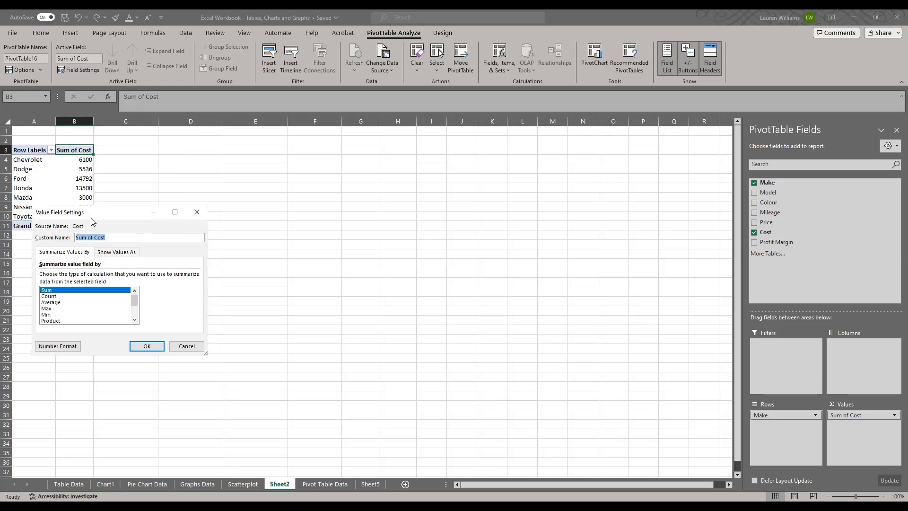
pyautogui.moveTo(95, 216); pyautogui.dragTo(213, 184)
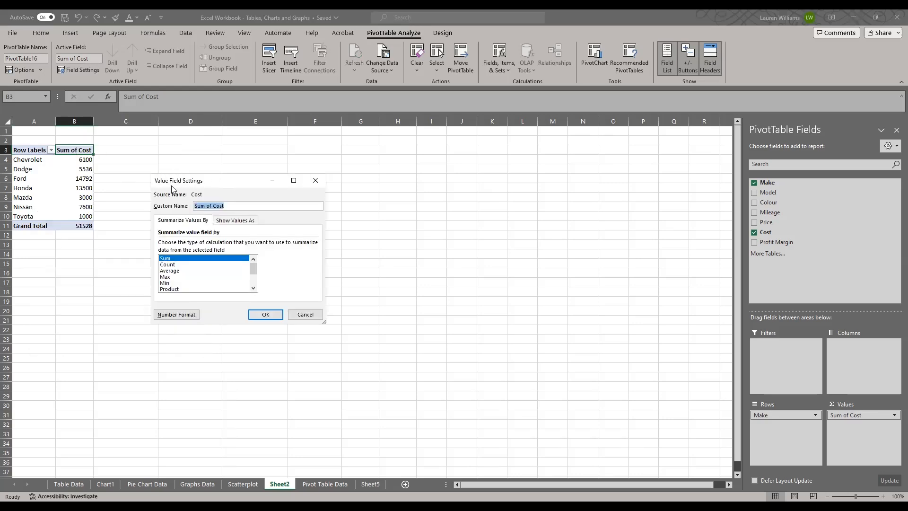
pyautogui.moveTo(190, 182); pyautogui.dragTo(169, 169)
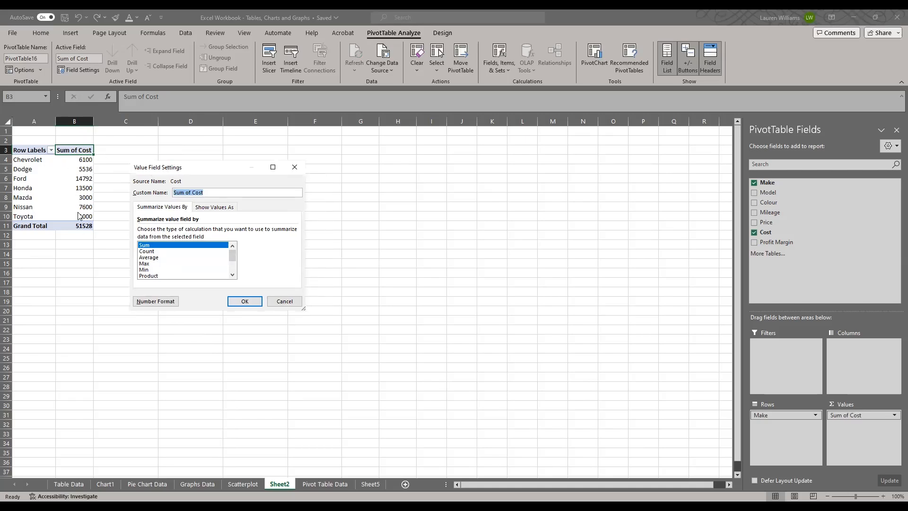
pyautogui.click(152, 259)
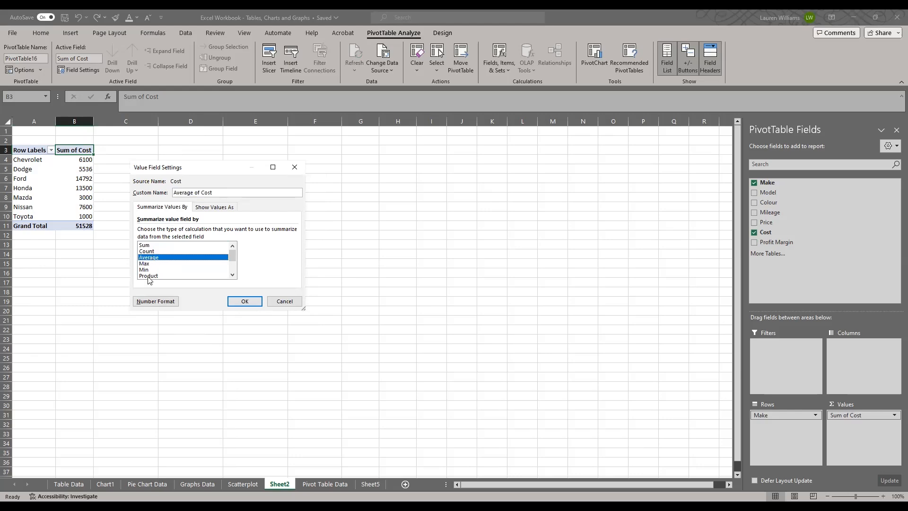
pyautogui.scroll(-2, 232, 277)
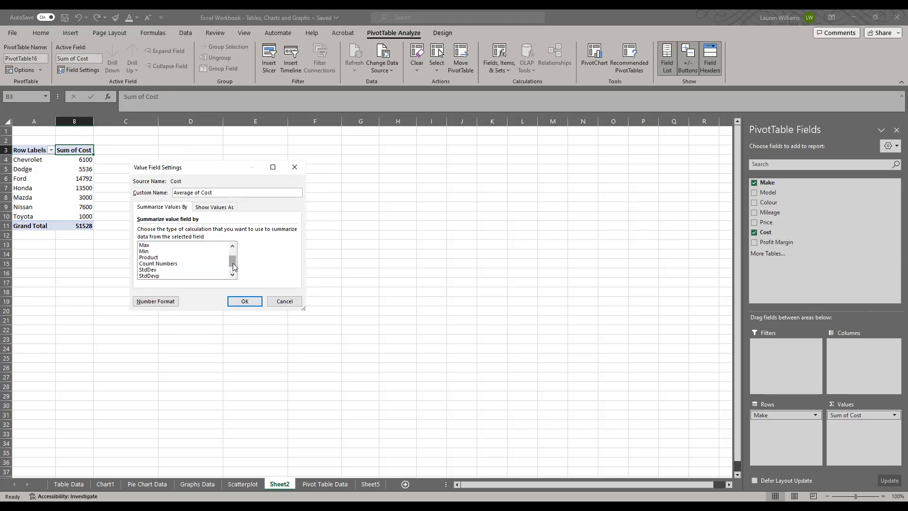
pyautogui.scroll(2, 204, 258)
pyautogui.click(245, 302)
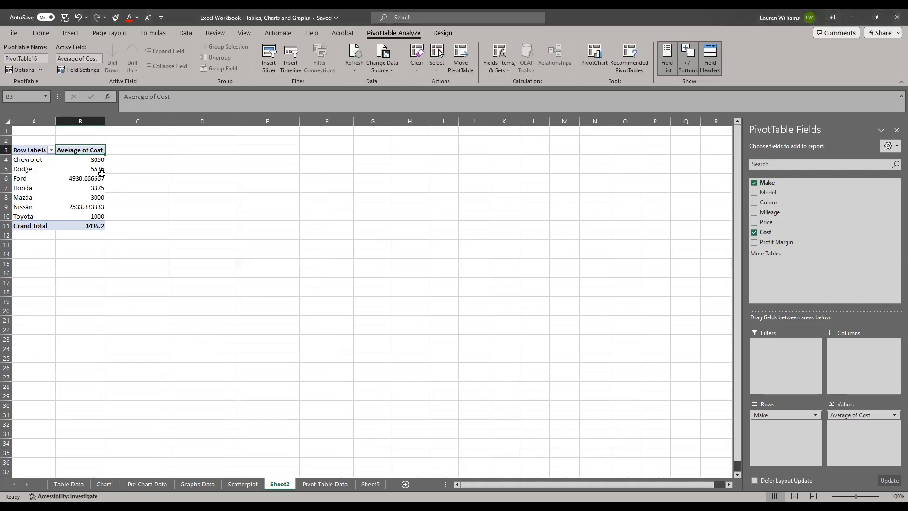
# Format the average cost values from Chevrolet to Toyota with comma style and no decimal places.
pyautogui.click(95, 160)
pyautogui.moveTo(94, 160); pyautogui.dragTo(99, 215)
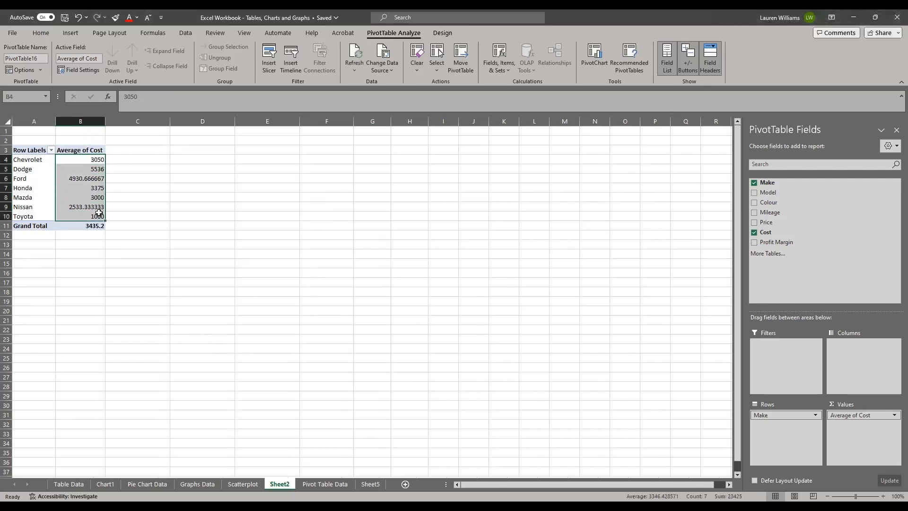
pyautogui.click(41, 32)
pyautogui.click(358, 66)
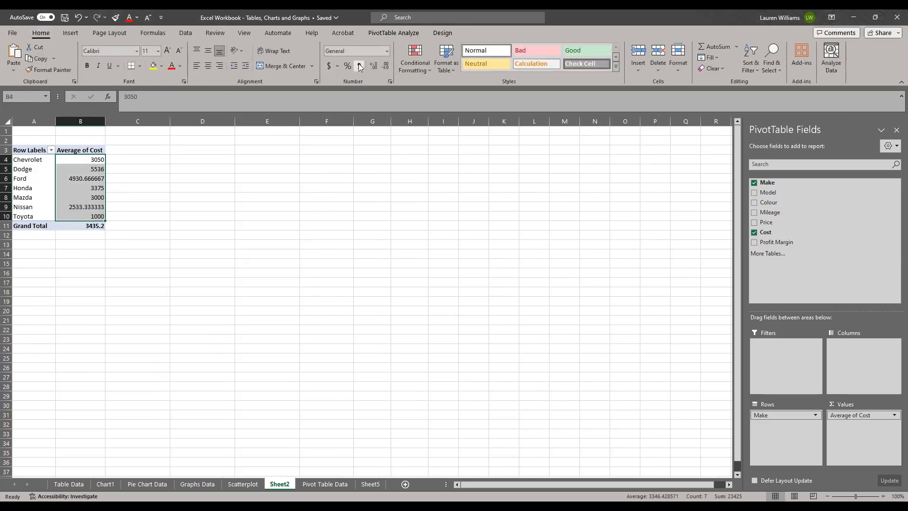
pyautogui.click(386, 67)
pyautogui.click(386, 66)
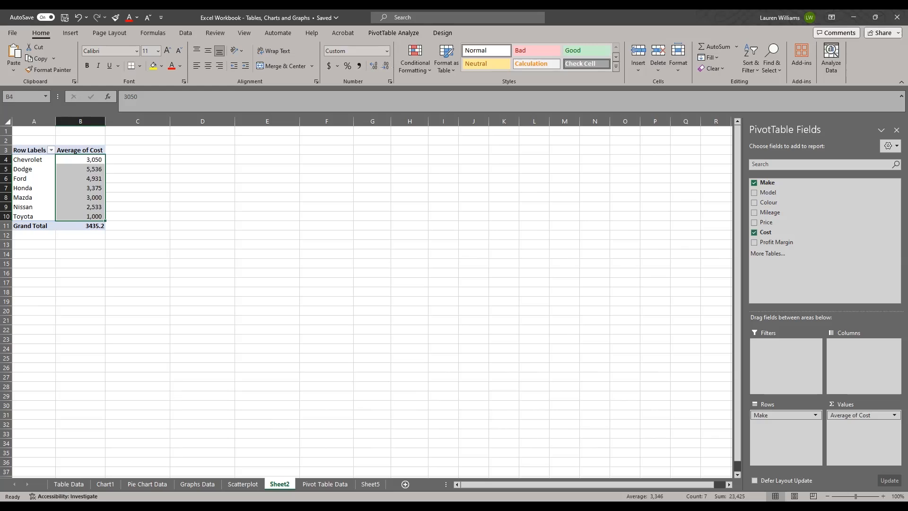
# Reopen the value field settings of Average of Cost, try Sum, and confirm Average as the summary calculation.
pyautogui.click(883, 496)
pyautogui.click(883, 496)
pyautogui.click(883, 496)
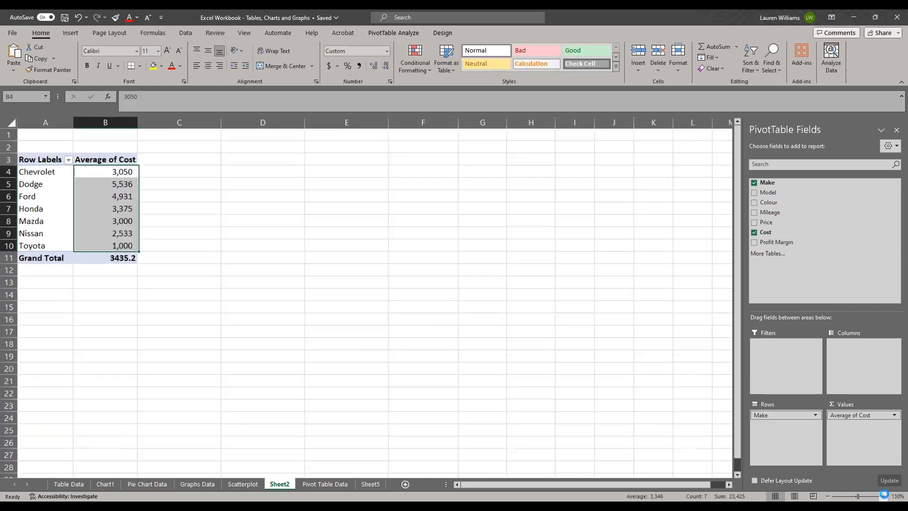
pyautogui.click(883, 496)
pyautogui.click(883, 496)
pyautogui.click(883, 496)
pyautogui.click(299, 363)
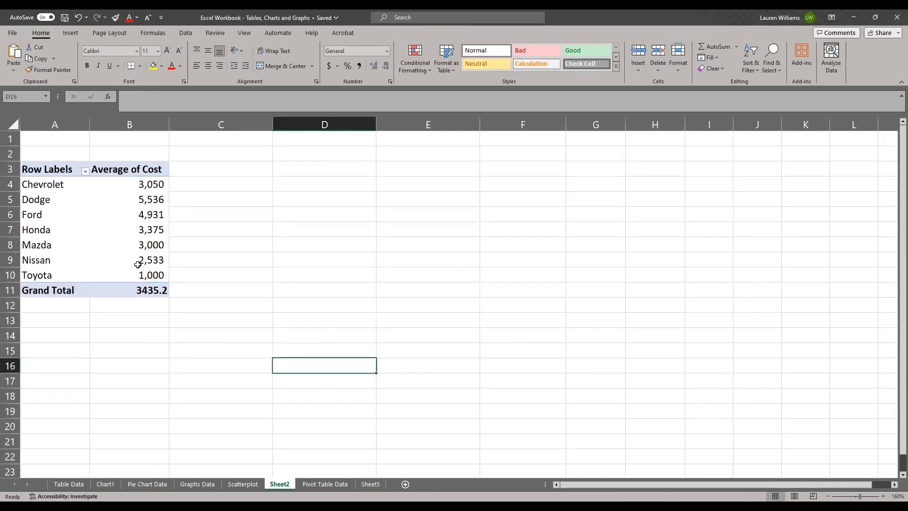
pyautogui.click(137, 226)
pyautogui.click(140, 168)
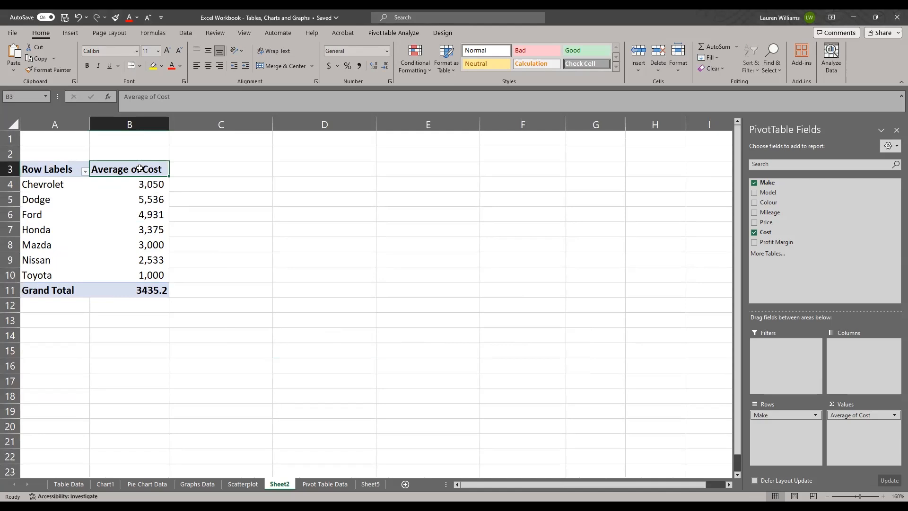
pyautogui.rightClick(139, 169)
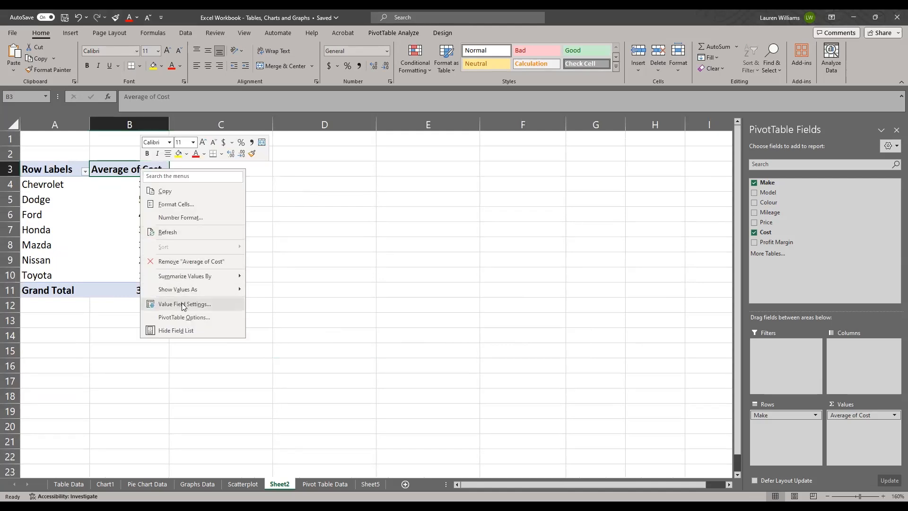
pyautogui.click(182, 305)
pyautogui.click(118, 306)
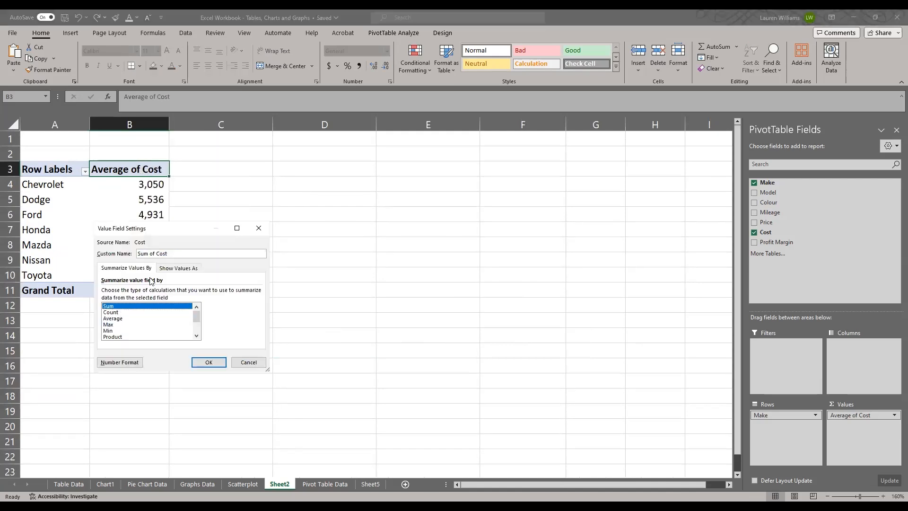
pyautogui.click(116, 318)
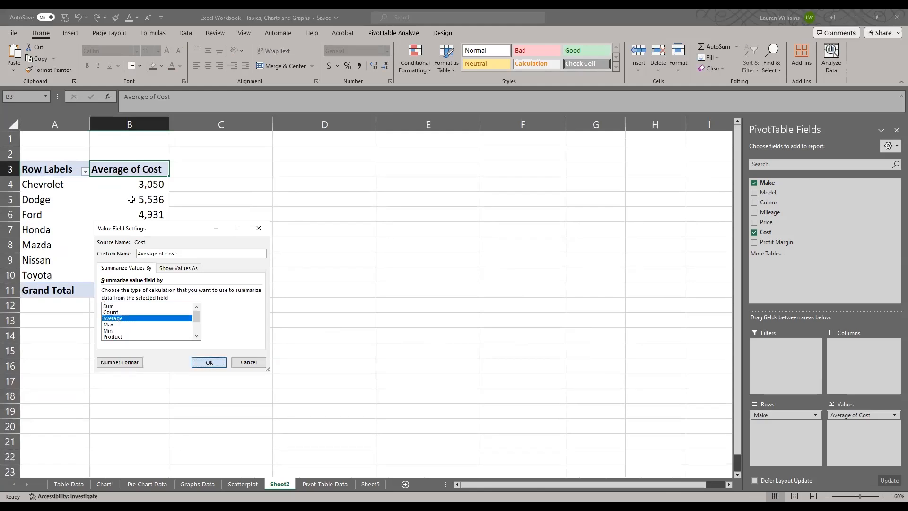
pyautogui.press('Return')
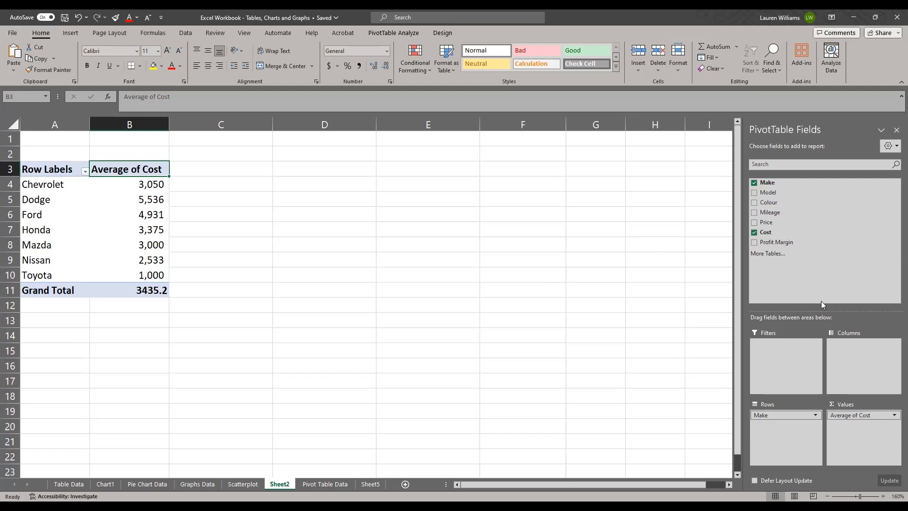
# Remove the Average of Cost and Make fields from the PivotTable, keeping the sheet in Normal view.
pyautogui.moveTo(844, 418); pyautogui.dragTo(663, 351)
pyautogui.moveTo(767, 417); pyautogui.dragTo(420, 292)
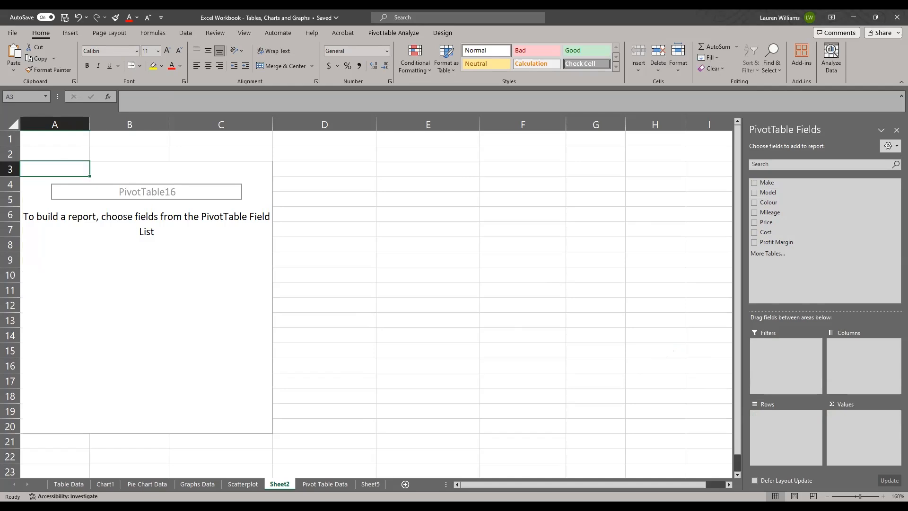
pyautogui.click(813, 495)
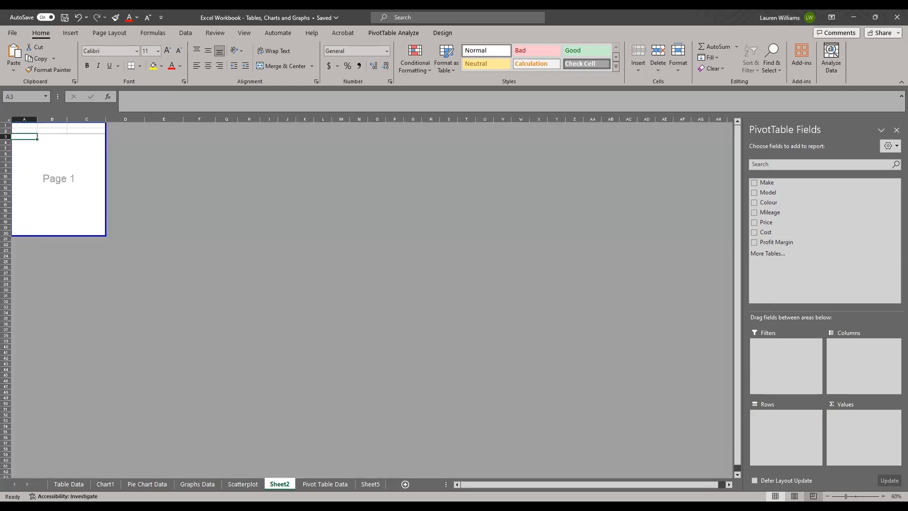
pyautogui.click(775, 496)
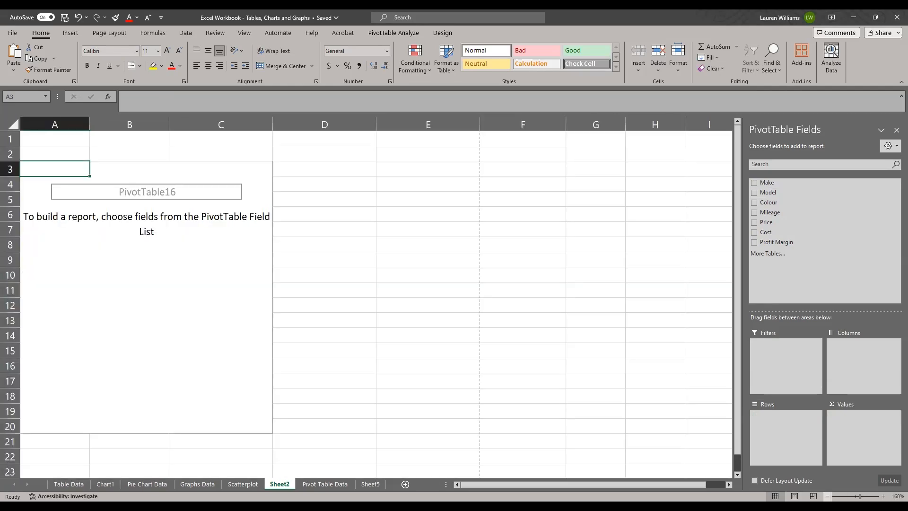
# Lay out the PivotTable with Colour as rows and Count of Colour as values.
pyautogui.keyDown('ctrl'); pyautogui.scroll(-4, 450, 259); pyautogui.keyUp('ctrl')
pyautogui.click(450, 260)
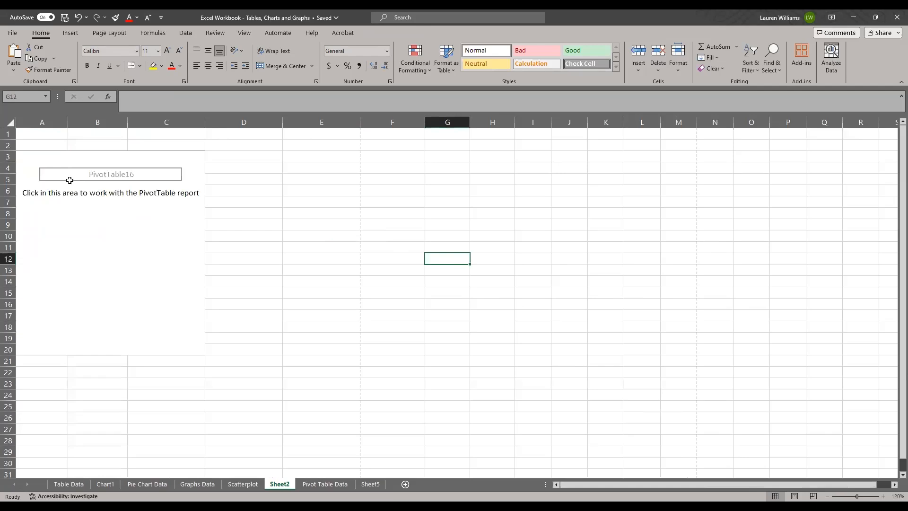
pyautogui.click(108, 238)
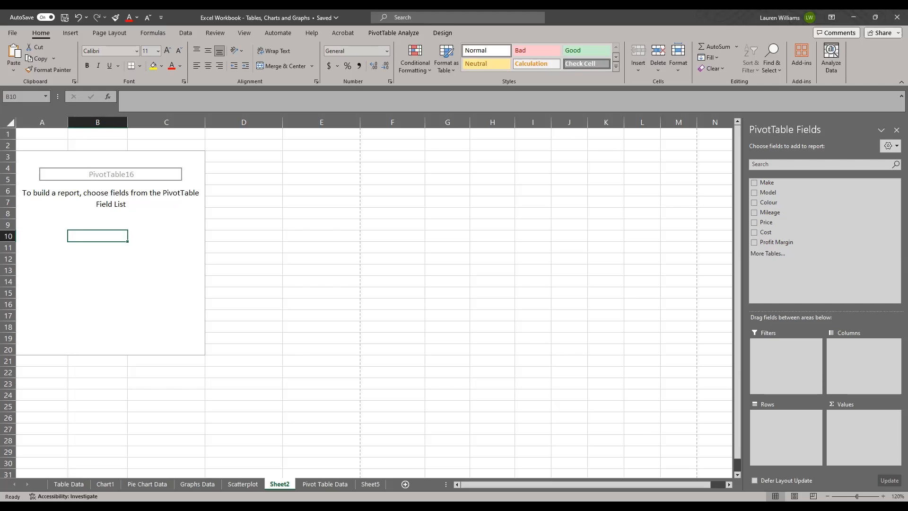
pyautogui.moveTo(768, 202); pyautogui.dragTo(777, 425)
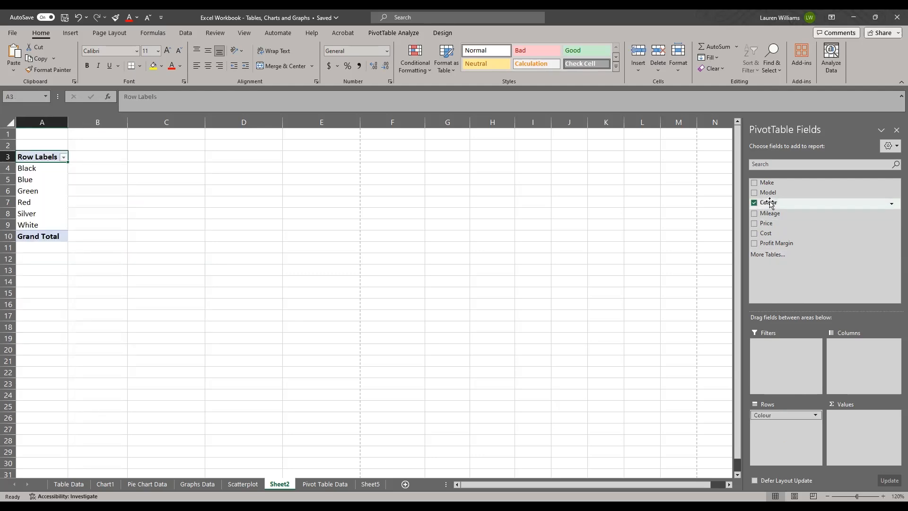
pyautogui.moveTo(770, 204); pyautogui.dragTo(844, 427)
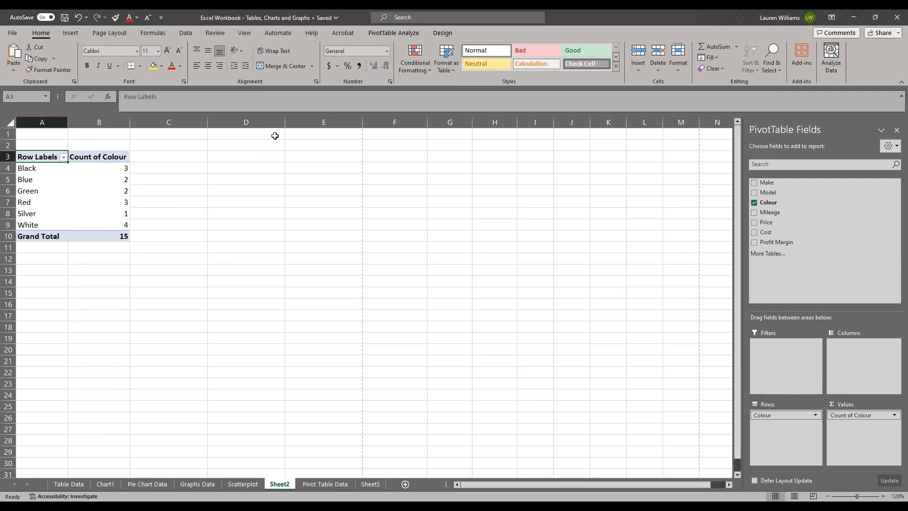
# Sort the PivotTable's Count of Colour values from smallest to largest.
pyautogui.click(95, 172)
pyautogui.rightClick(96, 173)
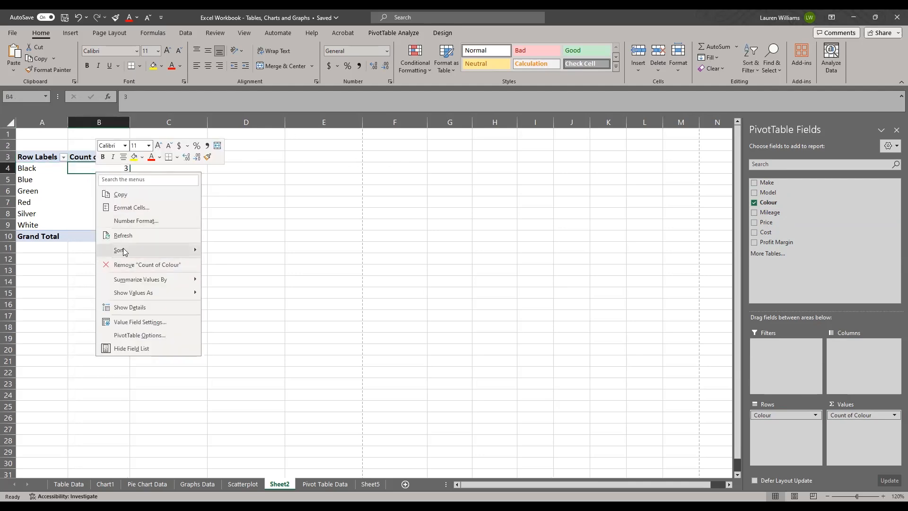
pyautogui.moveTo(123, 249)
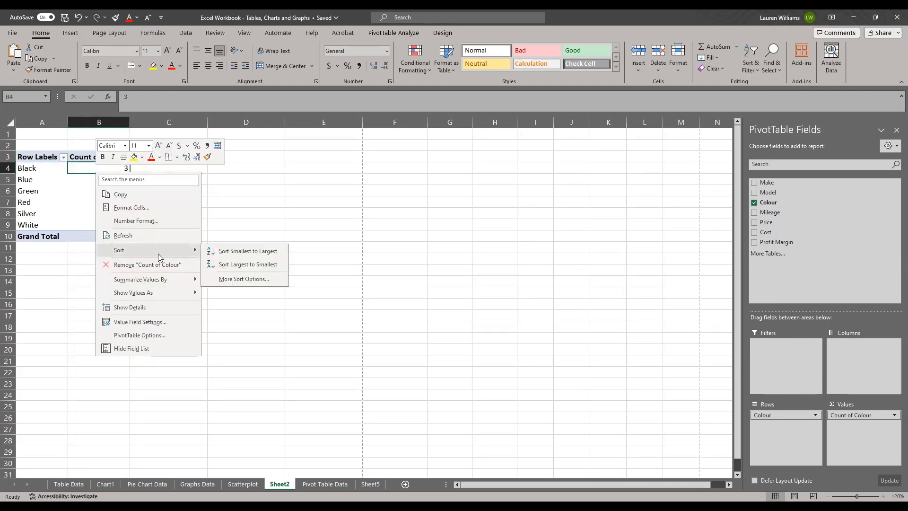
pyautogui.click(237, 253)
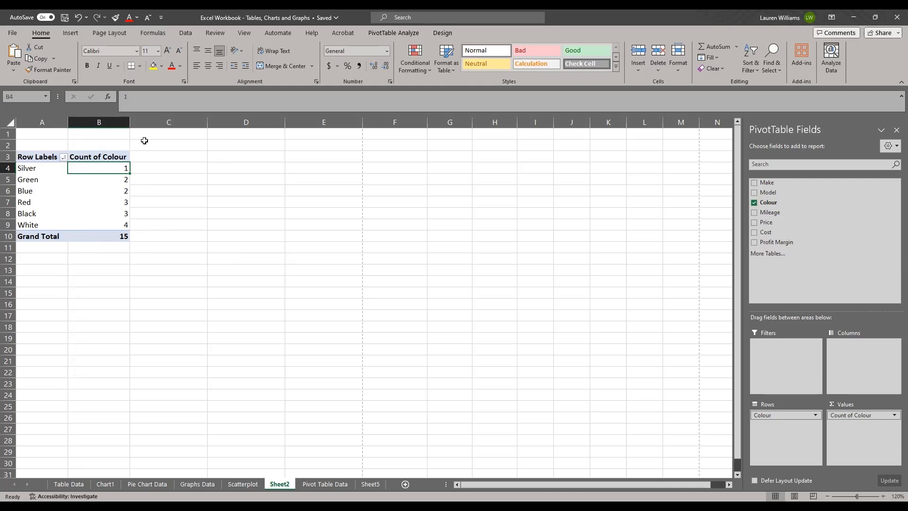
# Show the PivotTable's Count of Colour values as % of Column Total.
pyautogui.click(83, 179)
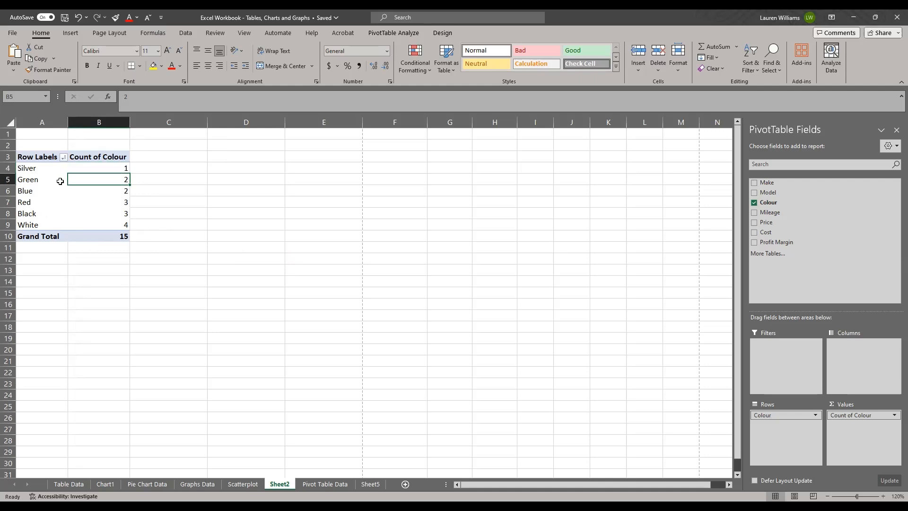
pyautogui.rightClick(93, 180)
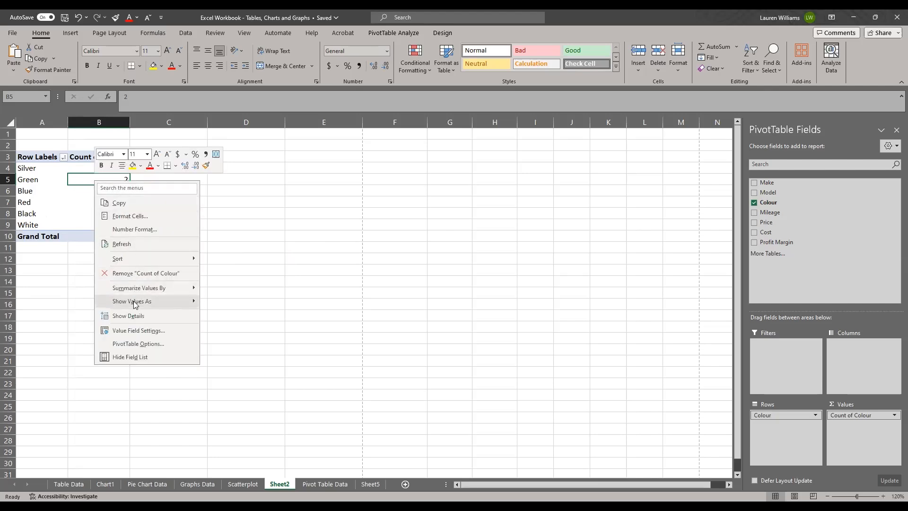
pyautogui.moveTo(136, 305)
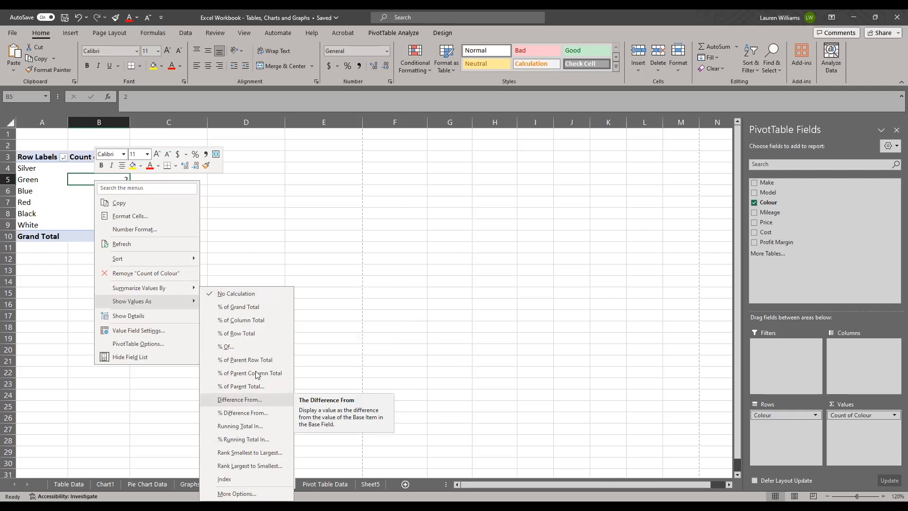
pyautogui.click(251, 320)
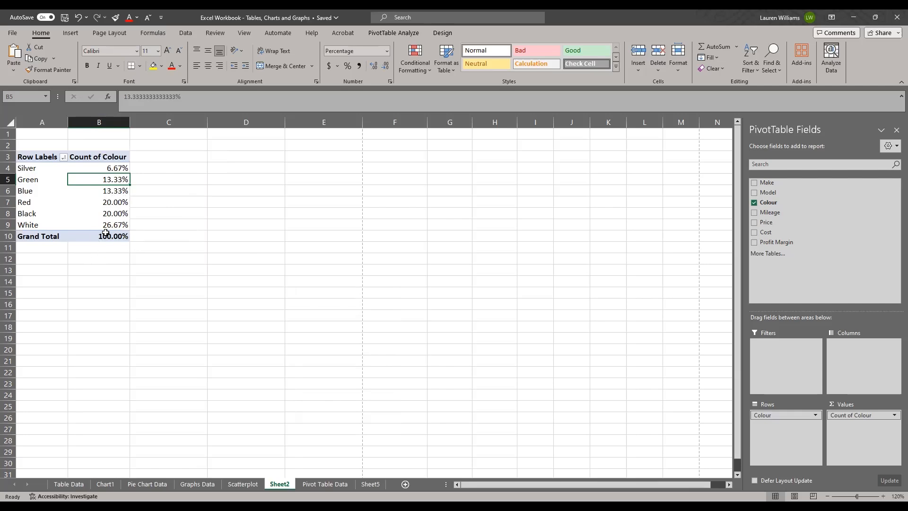
pyautogui.click(106, 192)
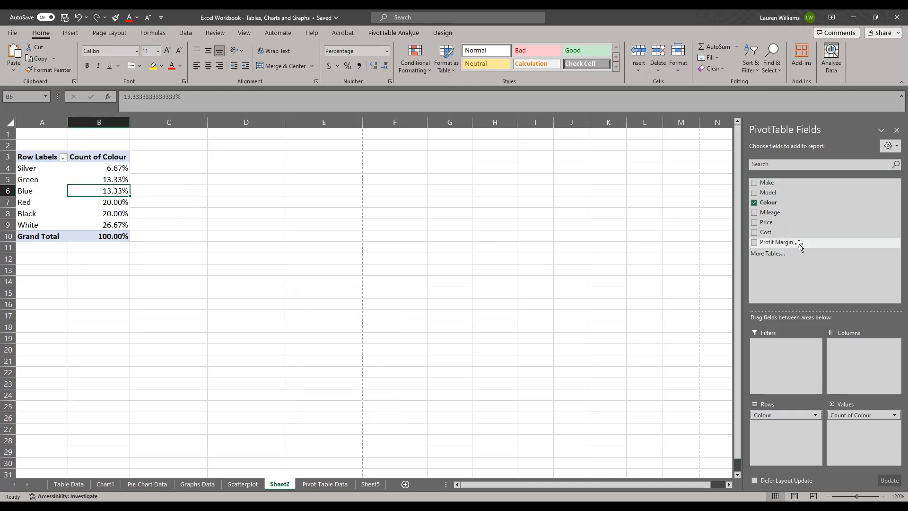
pyautogui.rightClick(782, 242)
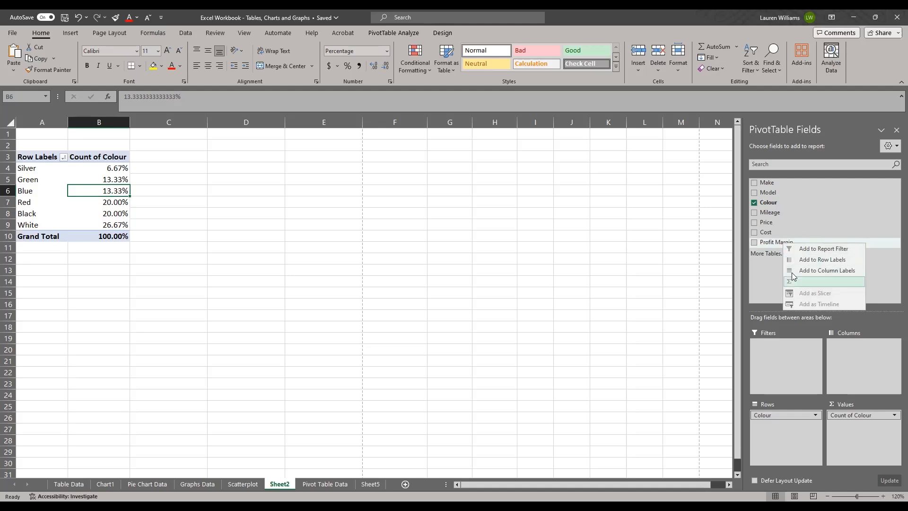
pyautogui.click(776, 265)
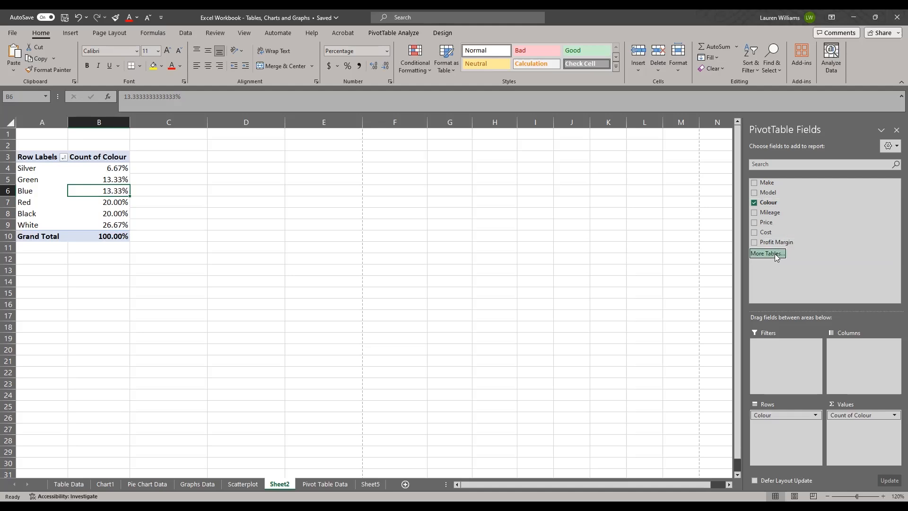
pyautogui.click(768, 254)
pyautogui.click(447, 227)
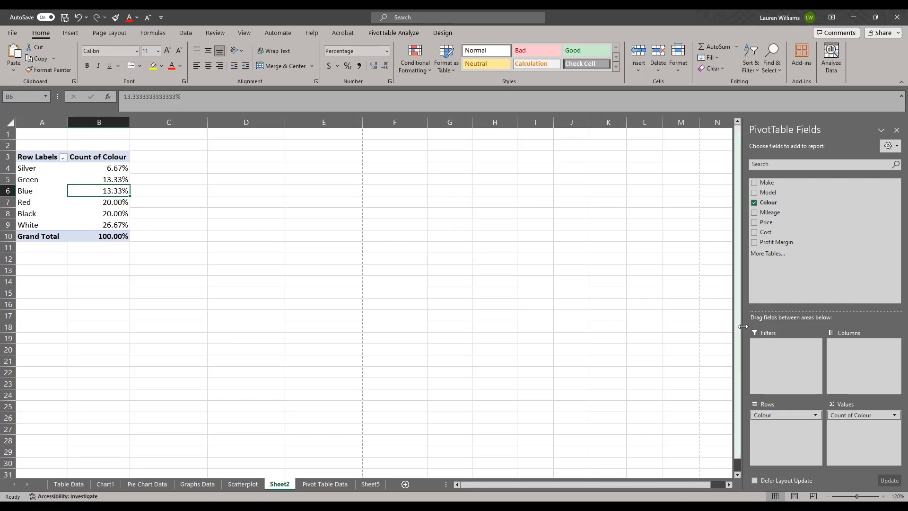
# Add the Make and Model fields as row levels beneath Colour in the PivotTable, trying Mileage and removing it again.
pyautogui.click(754, 182)
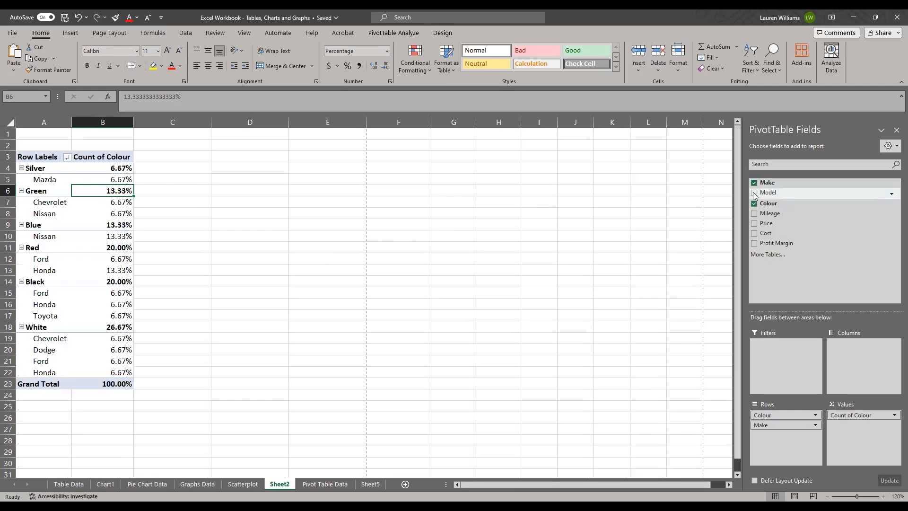
pyautogui.click(754, 193)
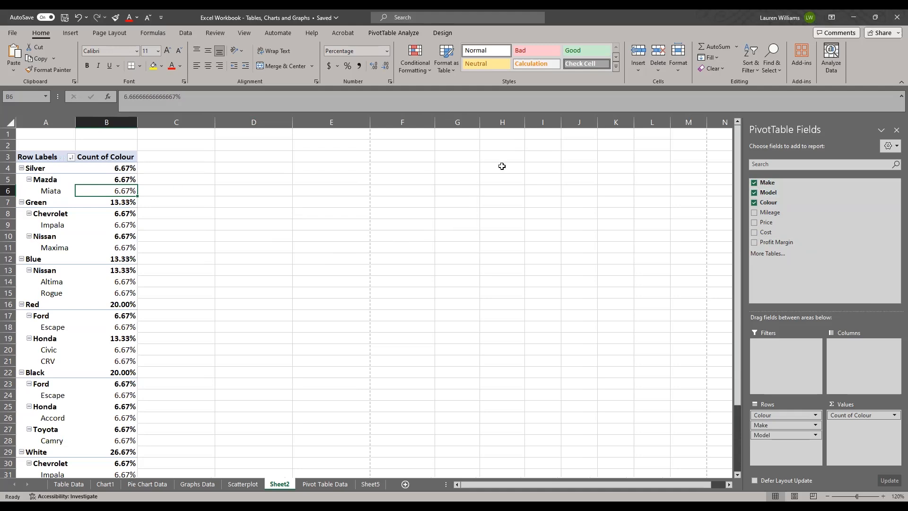
pyautogui.click(753, 214)
pyautogui.click(753, 213)
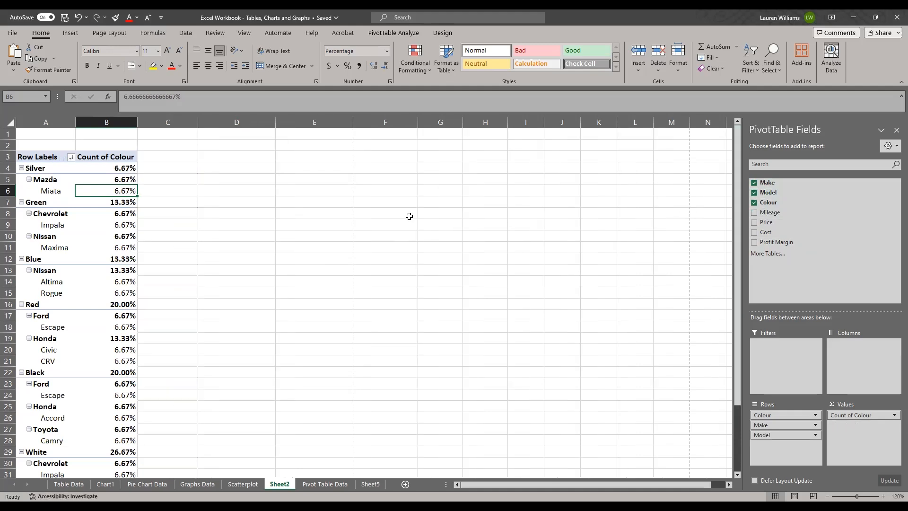
pyautogui.scroll(-3, 271, 196)
pyautogui.scroll(-4, 271, 196)
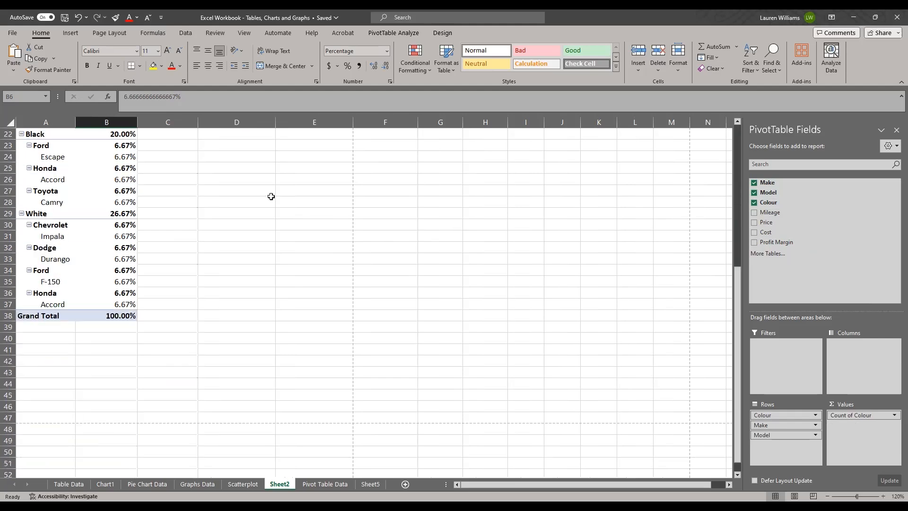
pyautogui.scroll(7, 187, 280)
pyautogui.click(218, 247)
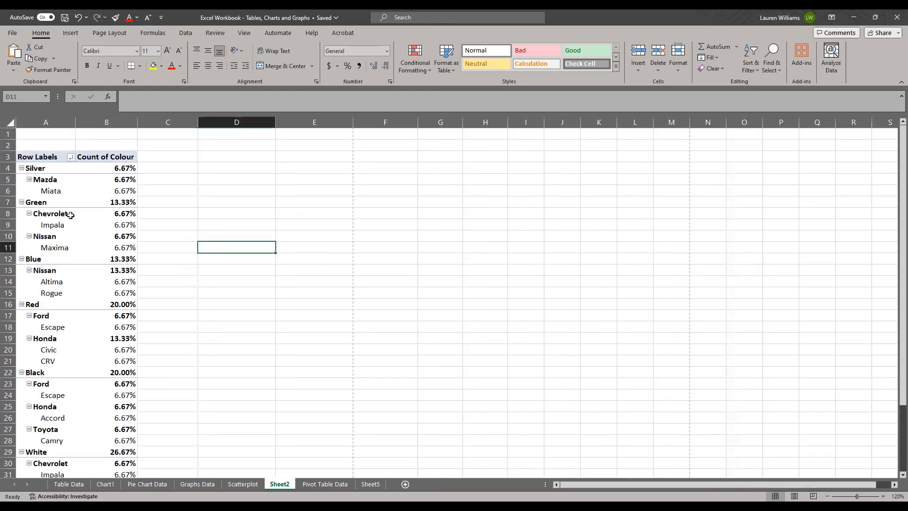